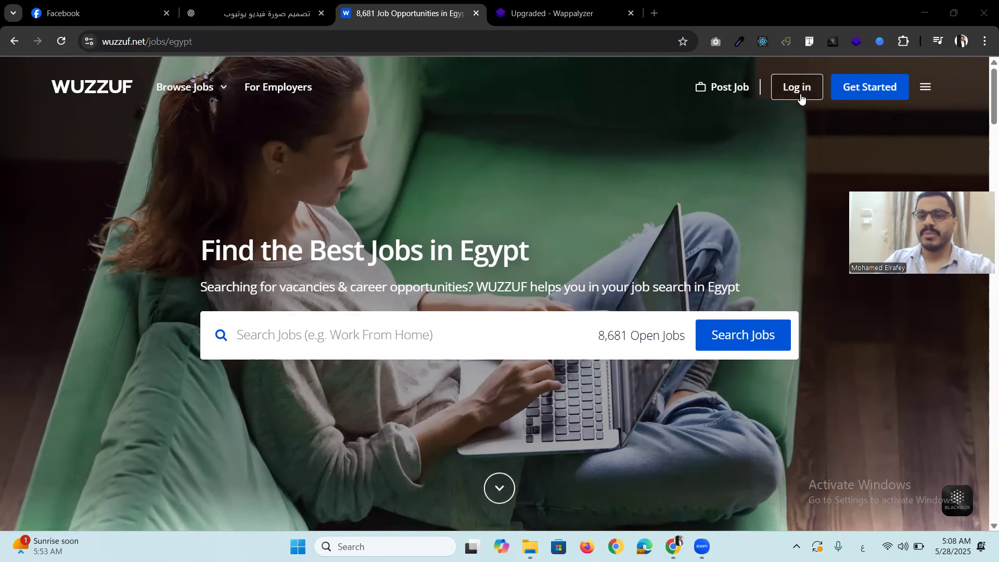
Log in to WUZZUF with the Google account and dismiss the Multi Apply promotion.
{"action": "left_click", "coordinate": [800, 100]}
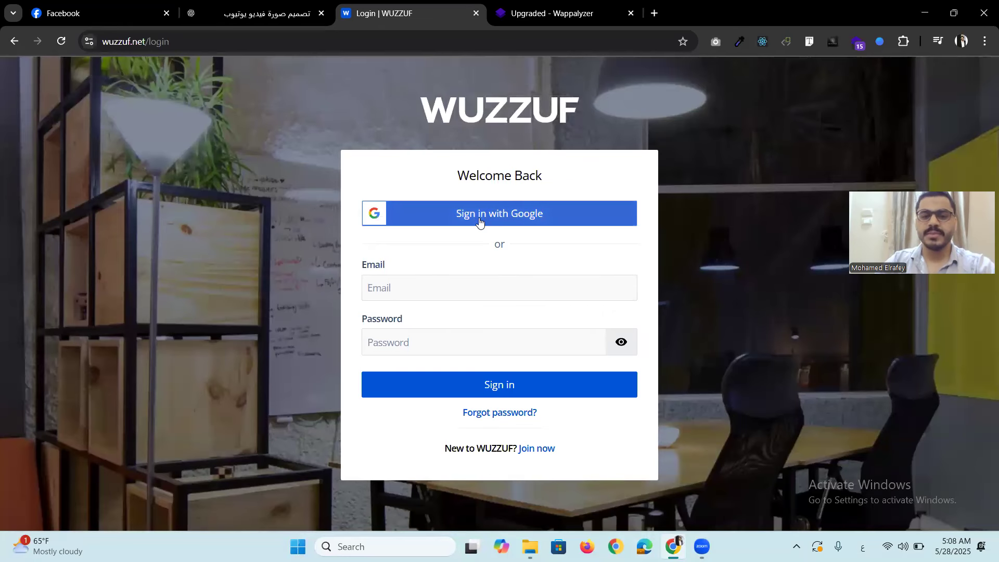
{"action": "left_click", "coordinate": [479, 222]}
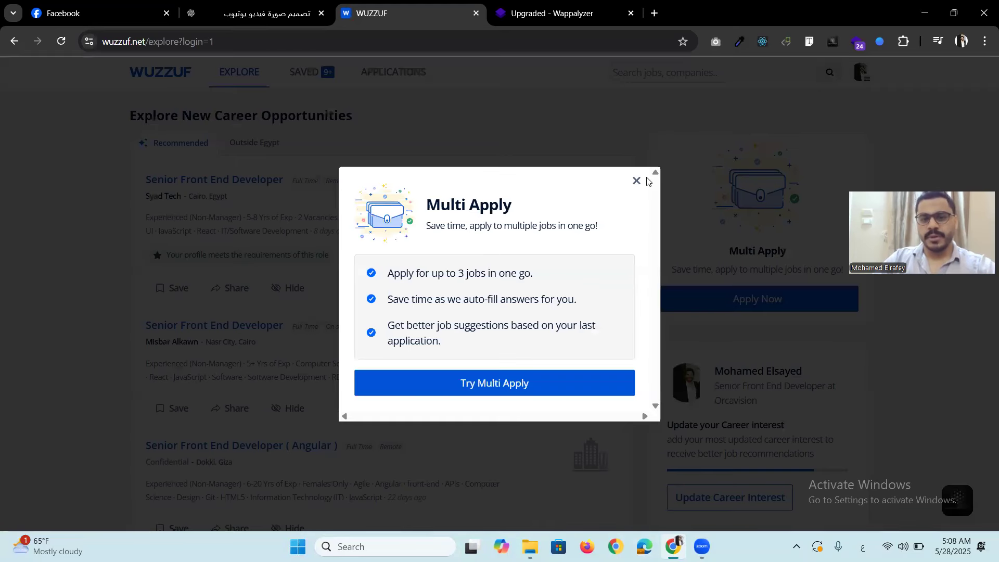
{"action": "left_click", "coordinate": [636, 181]}
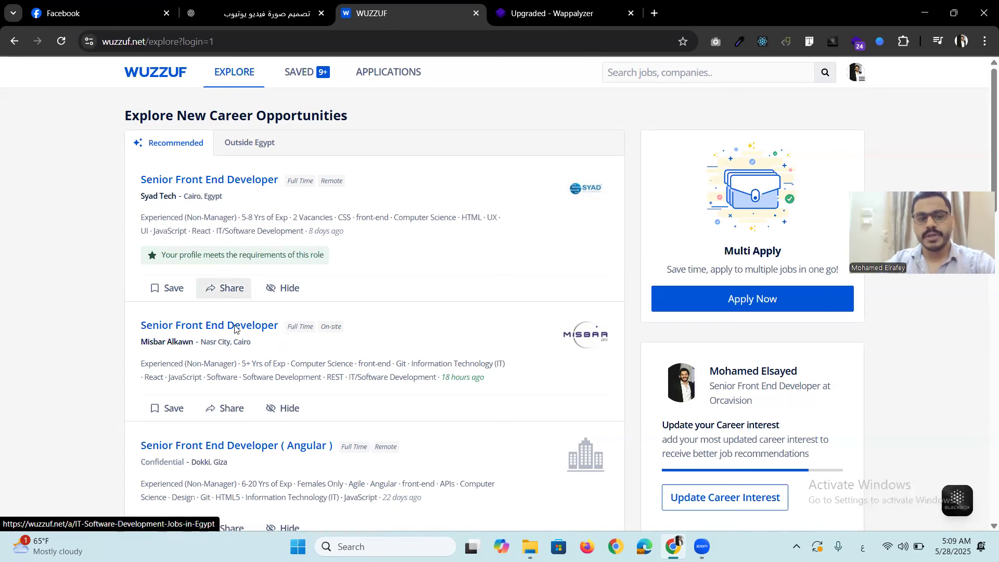
Look through the recommended jobs and check how long ago the Senior Front End Developer (Angular) listing was posted.
{"action": "scroll", "coordinate": [263, 331], "scroll_direction": "down", "scroll_amount": 3}
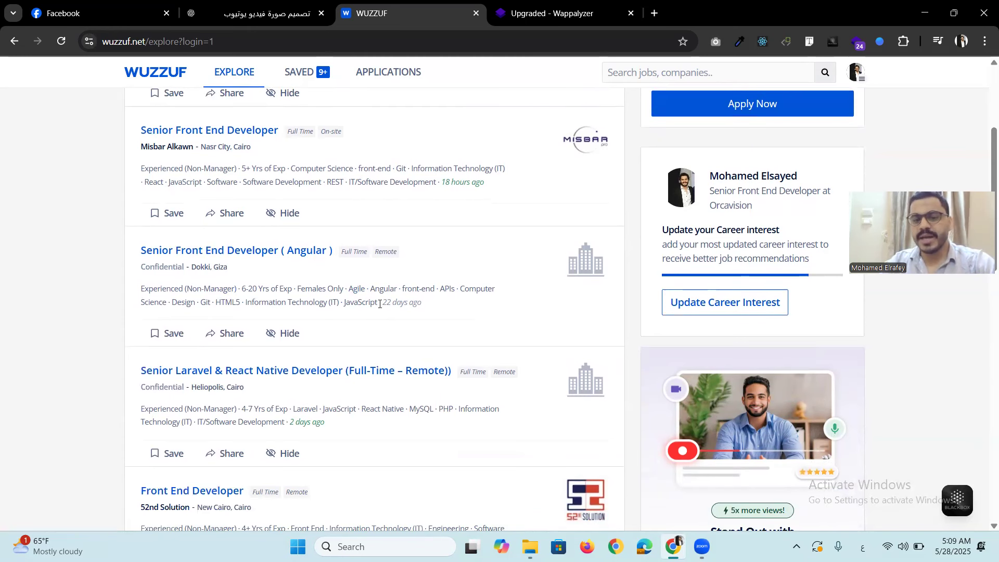
{"action": "left_click_drag", "start_coordinate": [379, 304], "coordinate": [430, 307]}
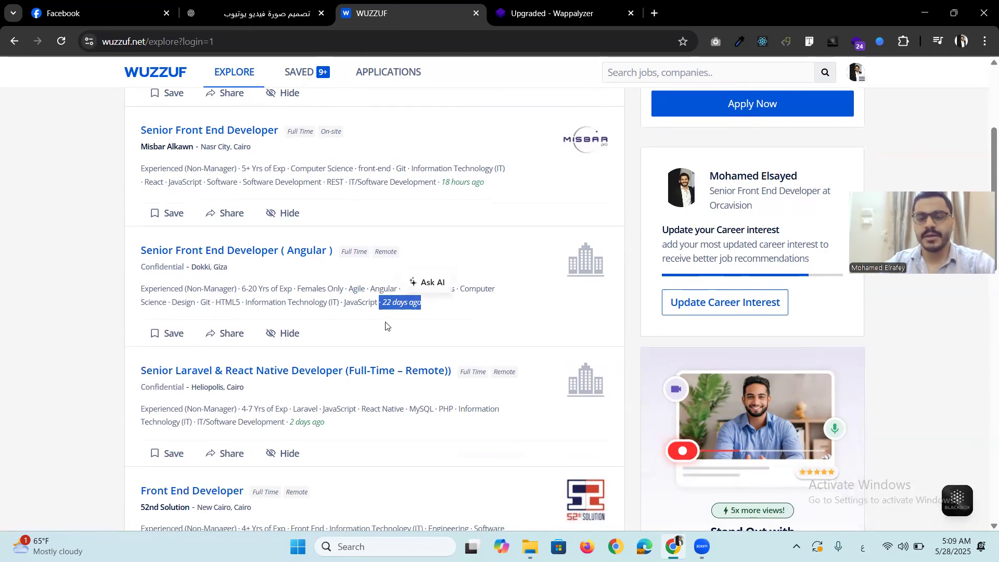
{"action": "scroll", "coordinate": [364, 327], "scroll_direction": "up", "scroll_amount": 4}
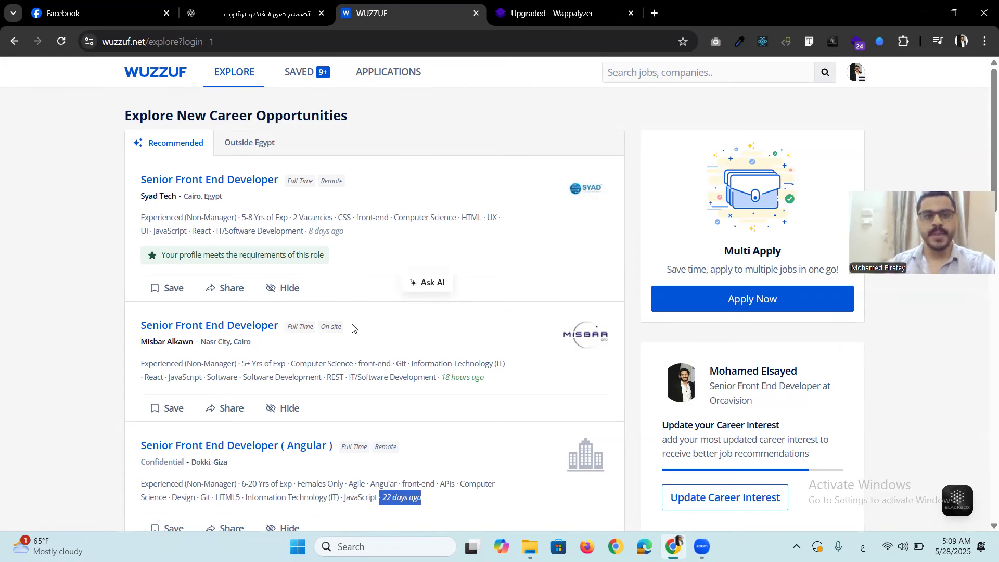
Open the profile for editing and review its General Info and Upload CV sections.
{"action": "left_click", "coordinate": [860, 78]}
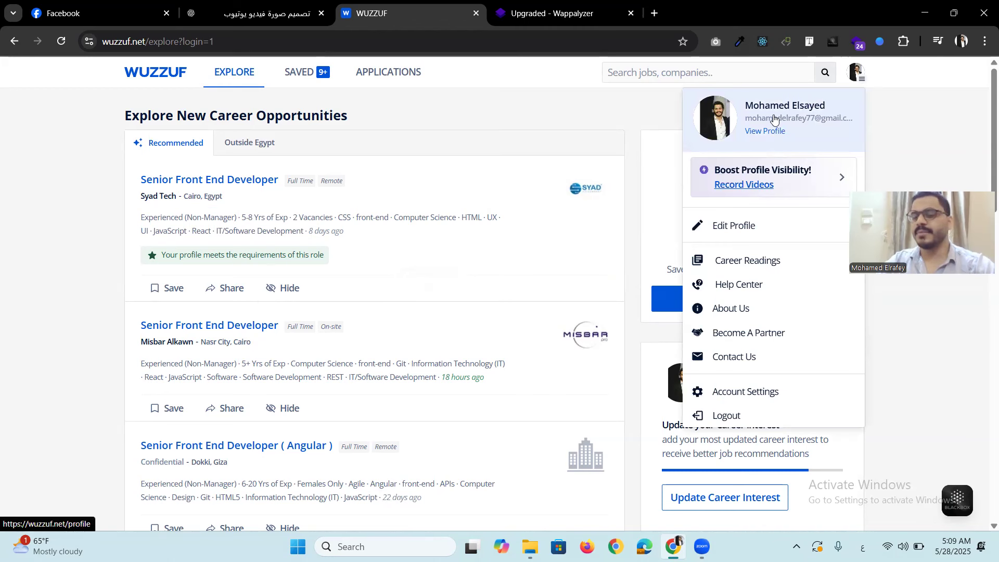
{"action": "left_click", "coordinate": [745, 233]}
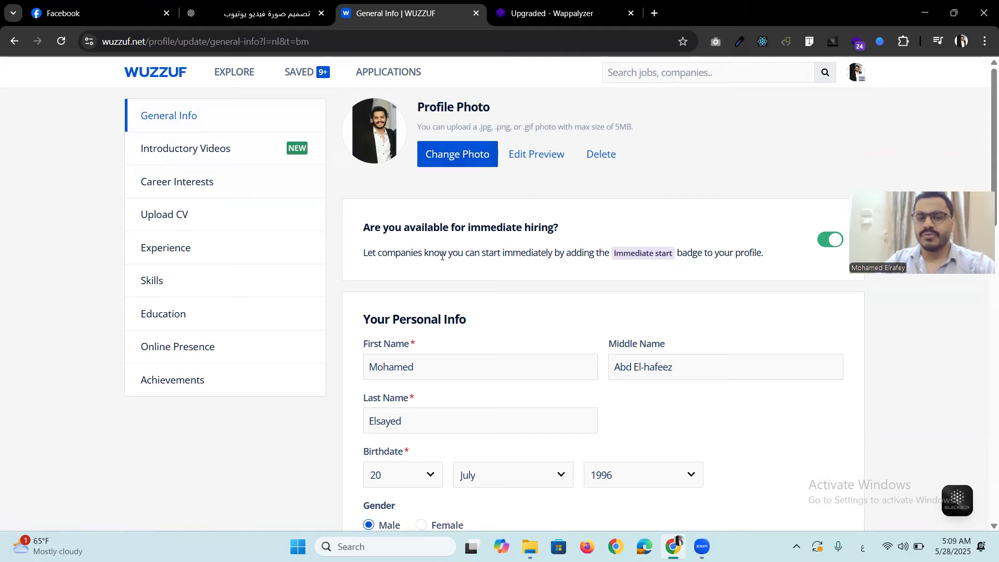
{"action": "scroll", "coordinate": [442, 256], "scroll_direction": "down", "scroll_amount": 2}
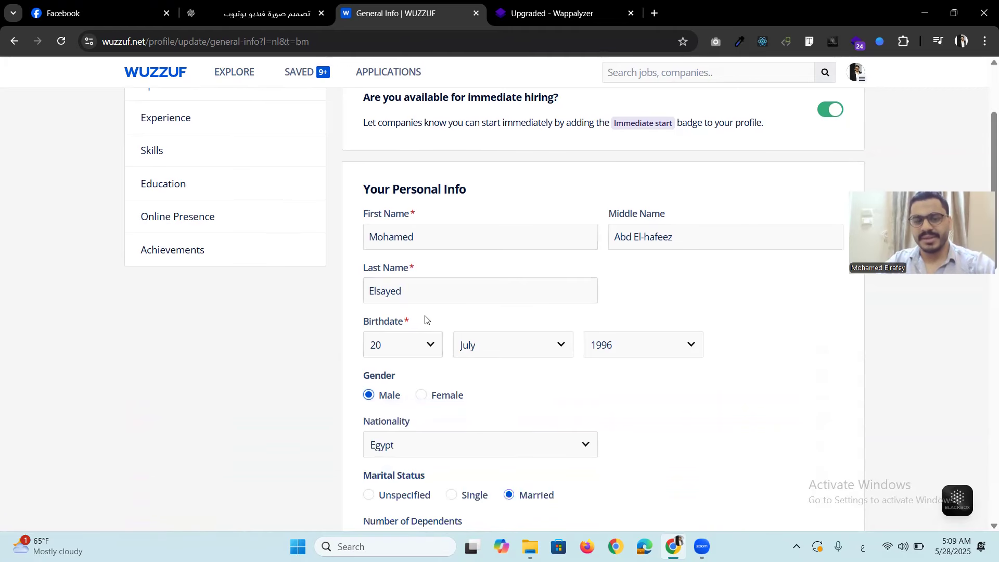
{"action": "scroll", "coordinate": [464, 322], "scroll_direction": "up", "scroll_amount": 1}
{"action": "scroll", "coordinate": [515, 301], "scroll_direction": "down", "scroll_amount": 6}
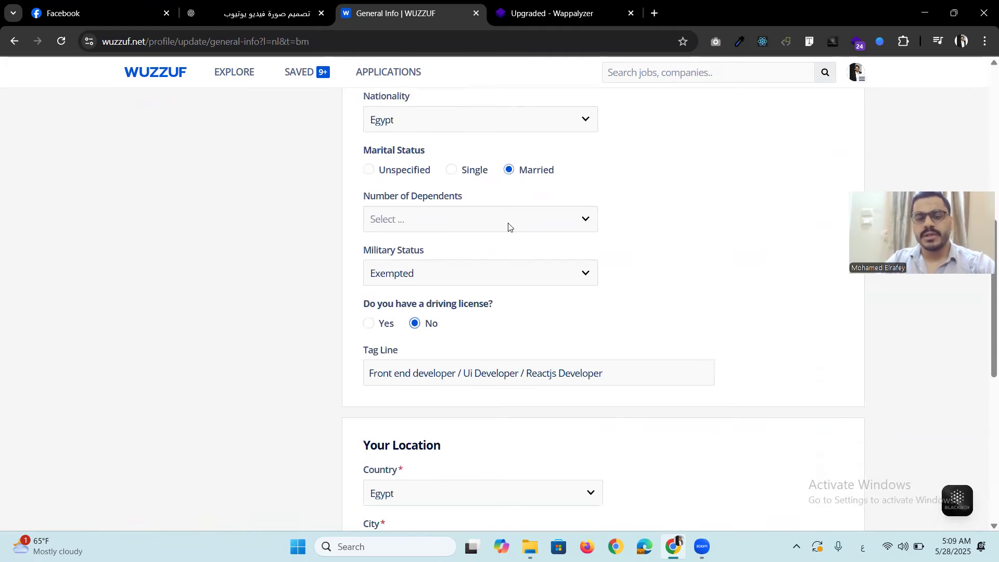
{"action": "scroll", "coordinate": [509, 226], "scroll_direction": "down", "scroll_amount": 7}
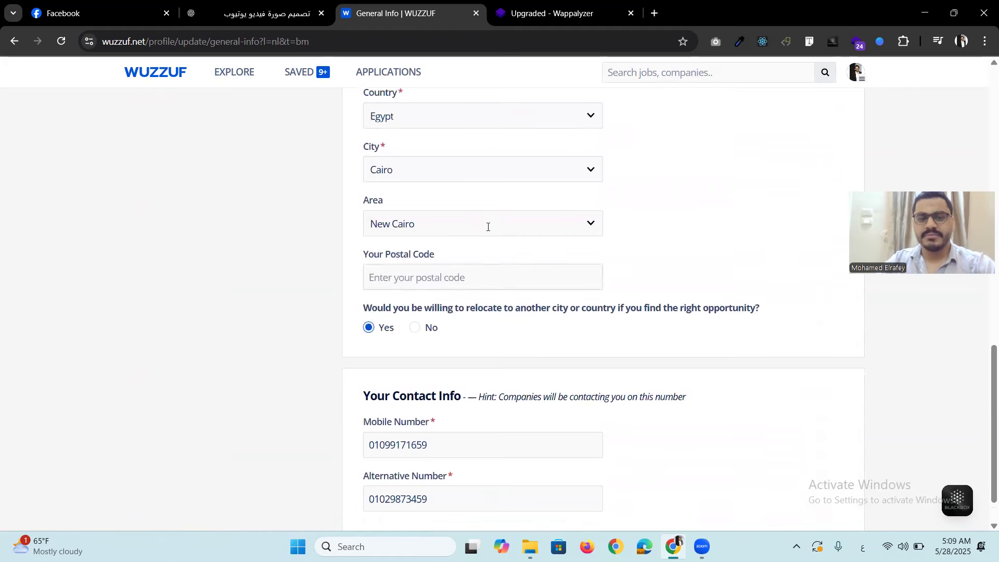
{"action": "scroll", "coordinate": [488, 227], "scroll_direction": "up", "scroll_amount": 12}
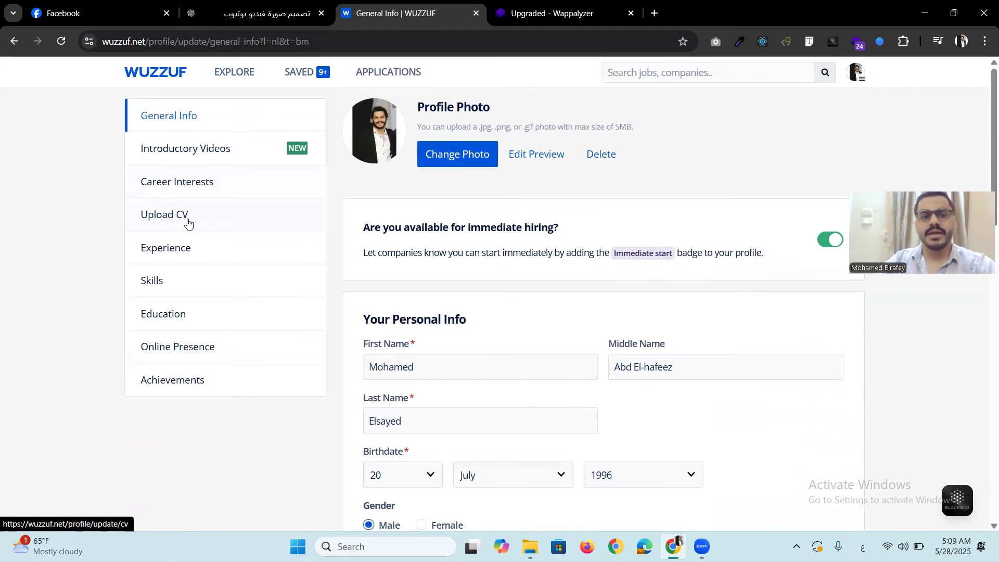
{"action": "left_click", "coordinate": [223, 223]}
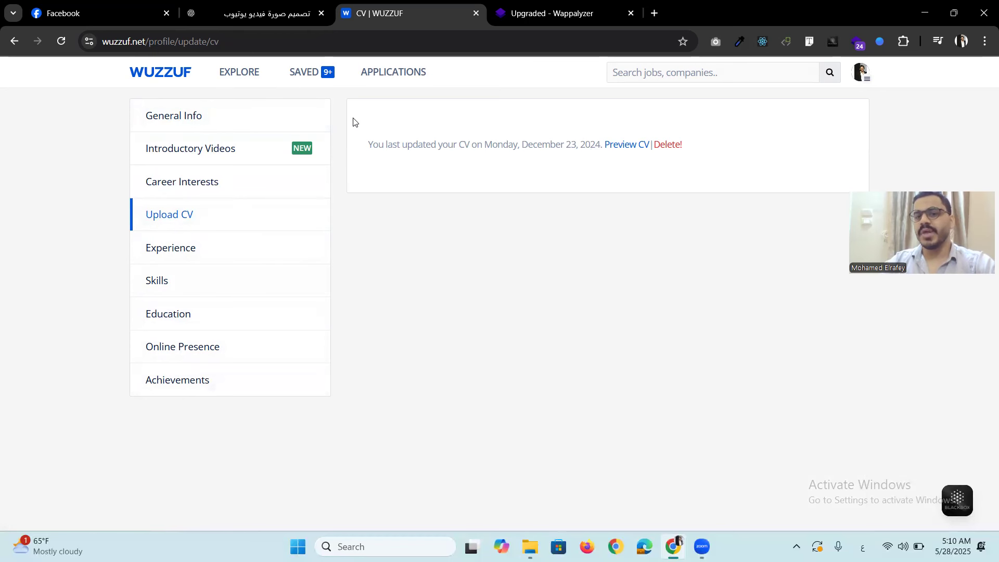
Open the list of submitted job applications and examine their statuses and which postings are closed.
{"action": "left_click", "coordinate": [404, 78]}
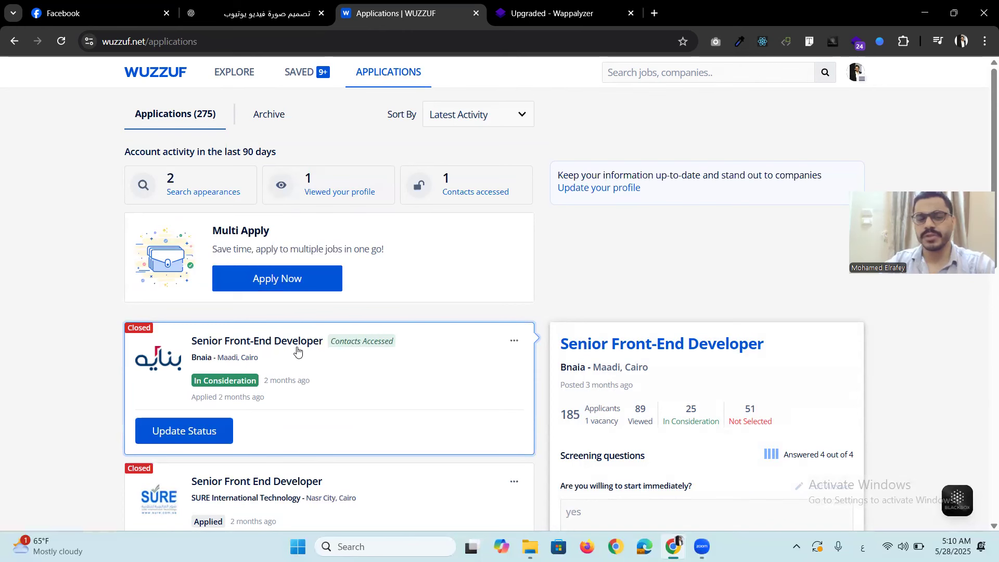
{"action": "mouse_move", "coordinate": [235, 386]}
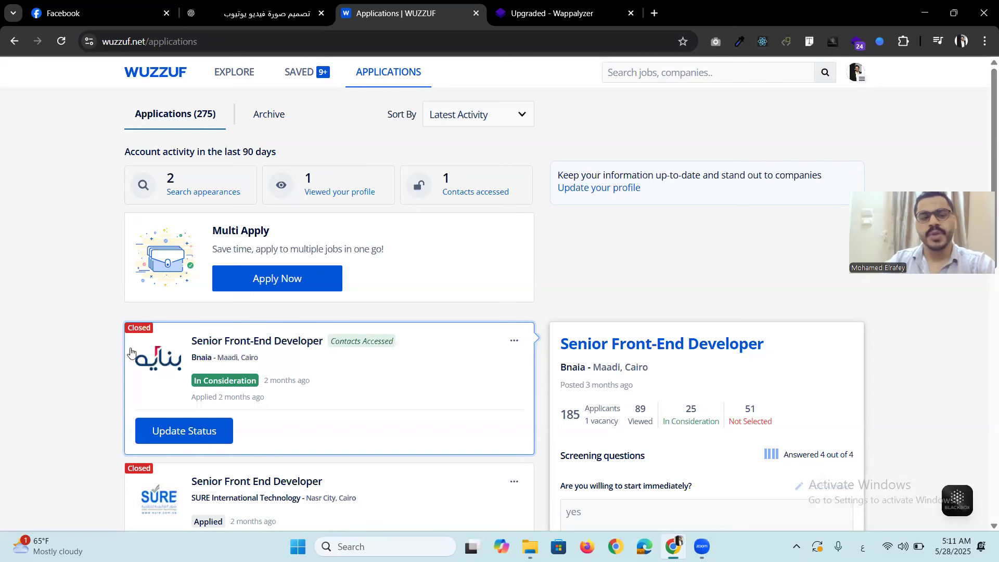
{"action": "mouse_move", "coordinate": [143, 334]}
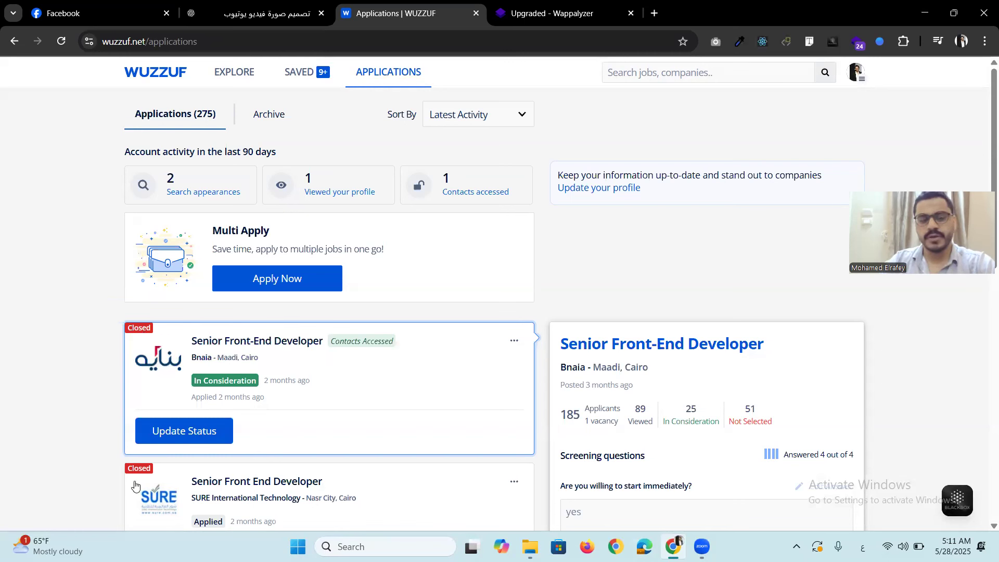
{"action": "mouse_move", "coordinate": [145, 477]}
{"action": "scroll", "coordinate": [288, 416], "scroll_direction": "down", "scroll_amount": 5}
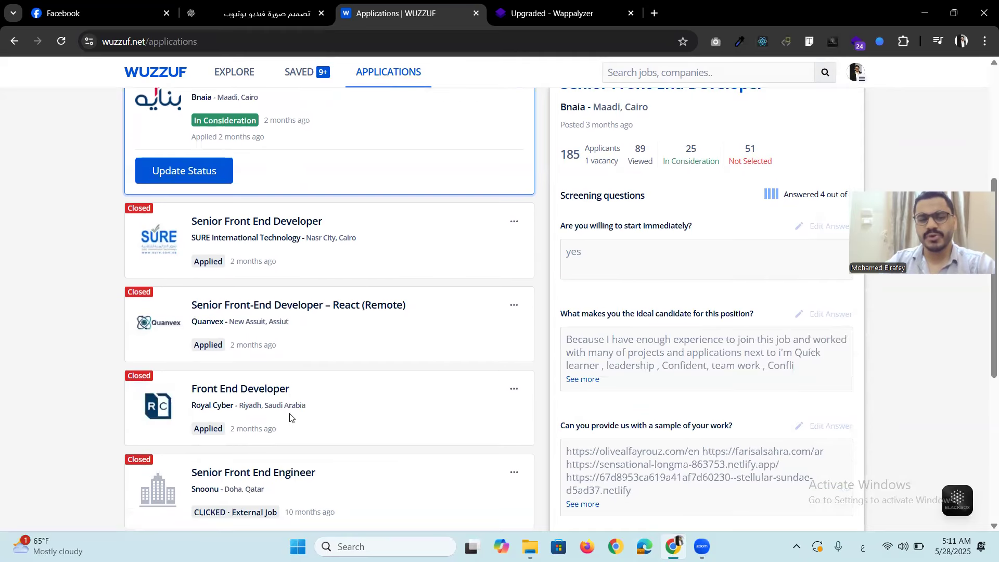
{"action": "scroll", "coordinate": [178, 368], "scroll_direction": "down", "scroll_amount": 1}
{"action": "scroll", "coordinate": [160, 428], "scroll_direction": "down", "scroll_amount": 1}
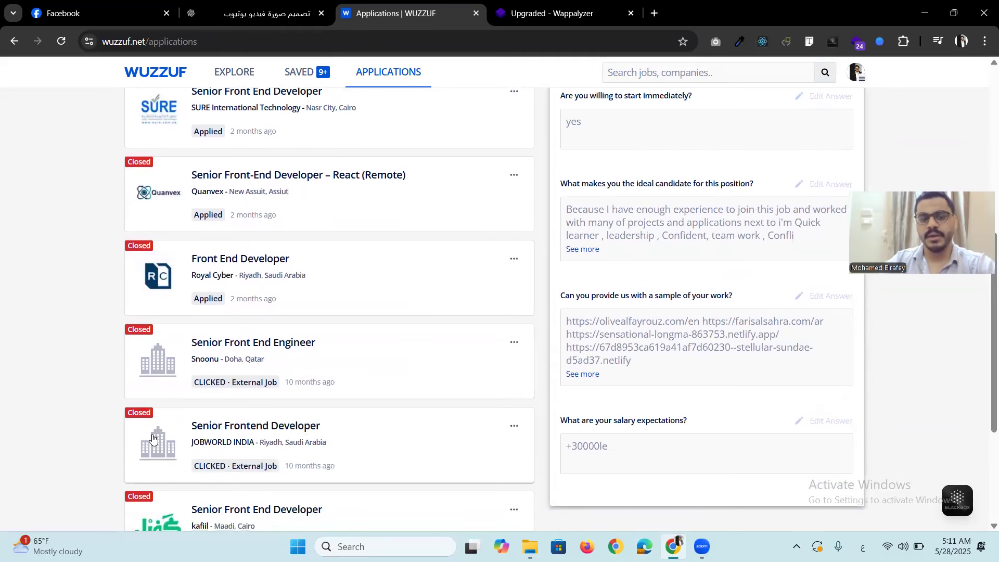
{"action": "scroll", "coordinate": [152, 439], "scroll_direction": "down", "scroll_amount": 1}
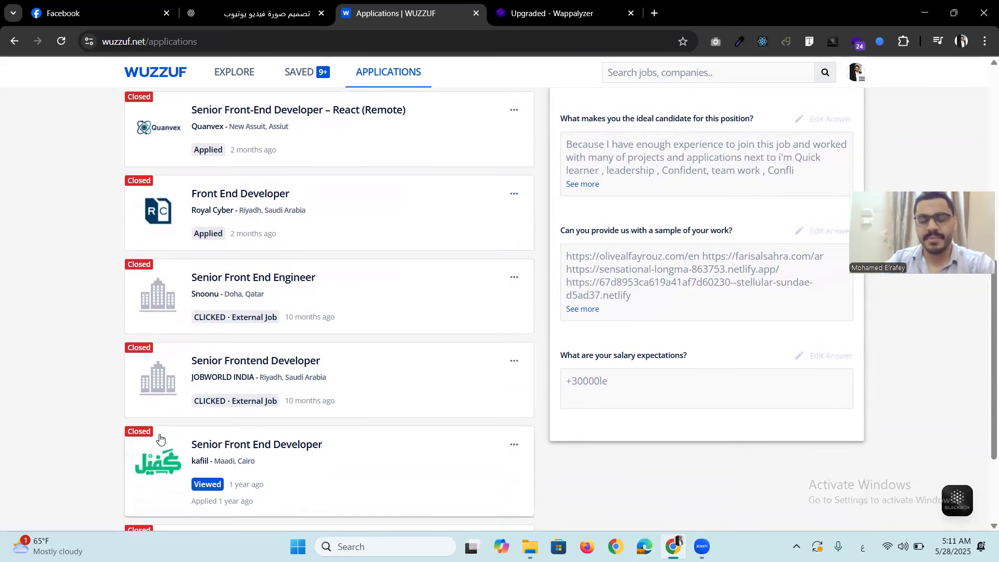
{"action": "scroll", "coordinate": [160, 439], "scroll_direction": "down", "scroll_amount": 2}
{"action": "scroll", "coordinate": [198, 408], "scroll_direction": "up", "scroll_amount": 8}
{"action": "scroll", "coordinate": [198, 409], "scroll_direction": "up", "scroll_amount": 2}
Search the site's jobs for "front end developer".
{"action": "left_click", "coordinate": [718, 73]}
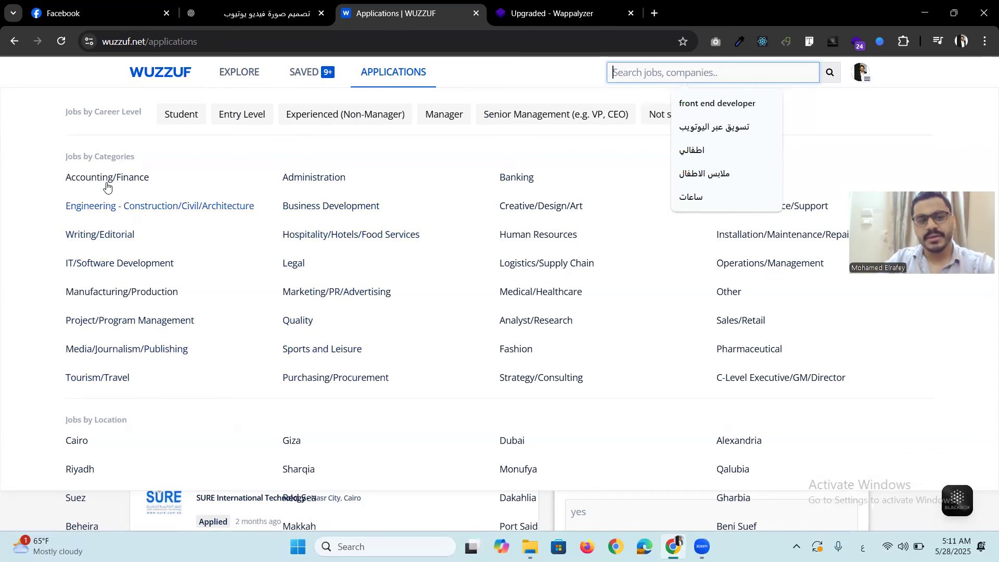
{"action": "left_click", "coordinate": [918, 390]}
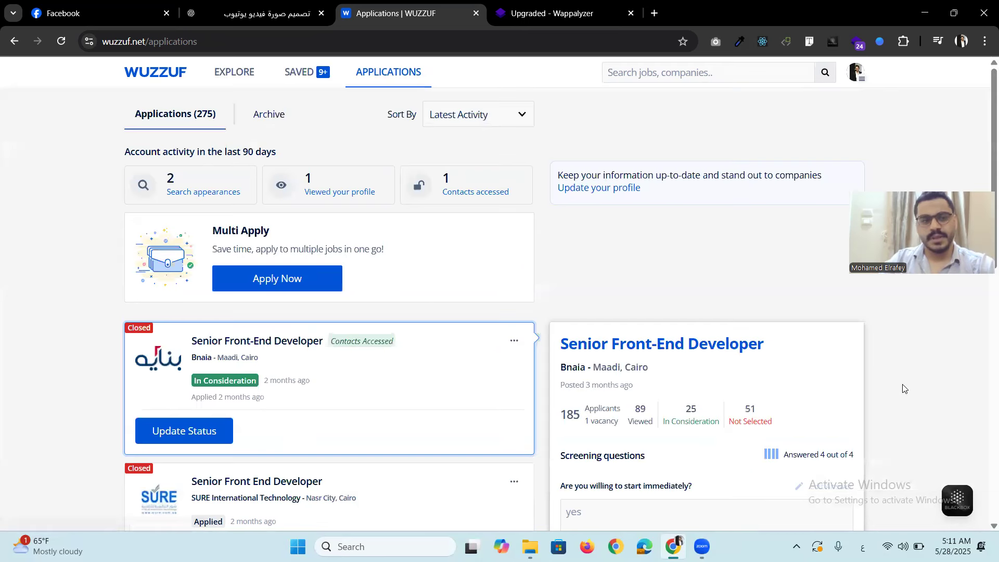
{"action": "left_click", "coordinate": [720, 74]}
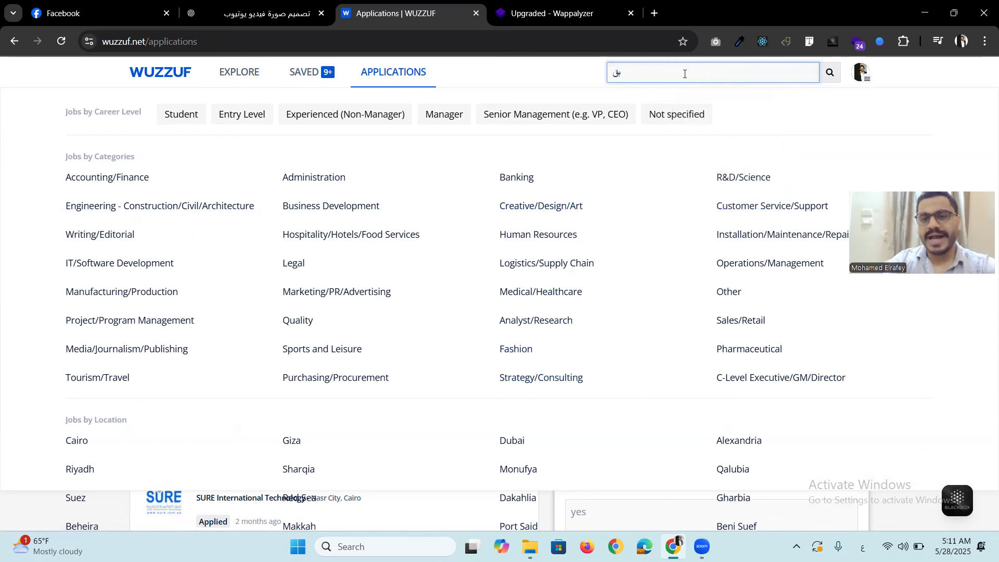
{"action": "key", "text": "alt+shift"}
{"action": "type", "text": "front"}
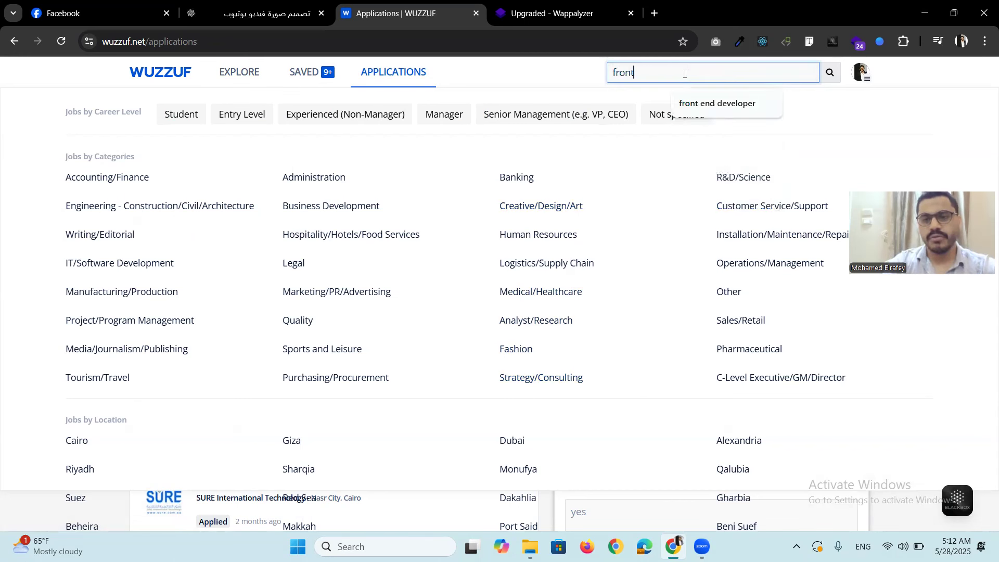
{"action": "type", "text": " end dev"}
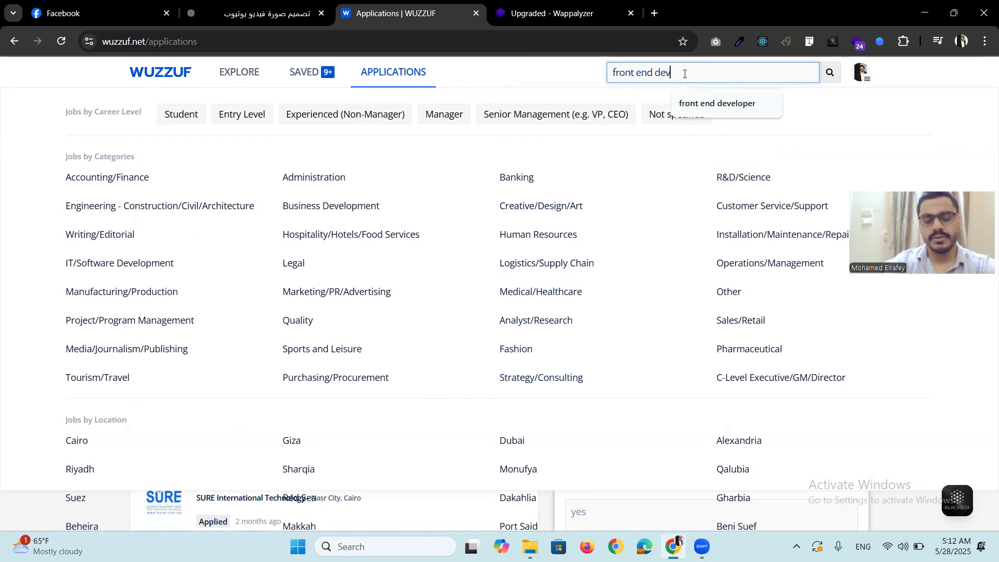
{"action": "type", "text": "eloper"}
{"action": "key", "text": "Return"}
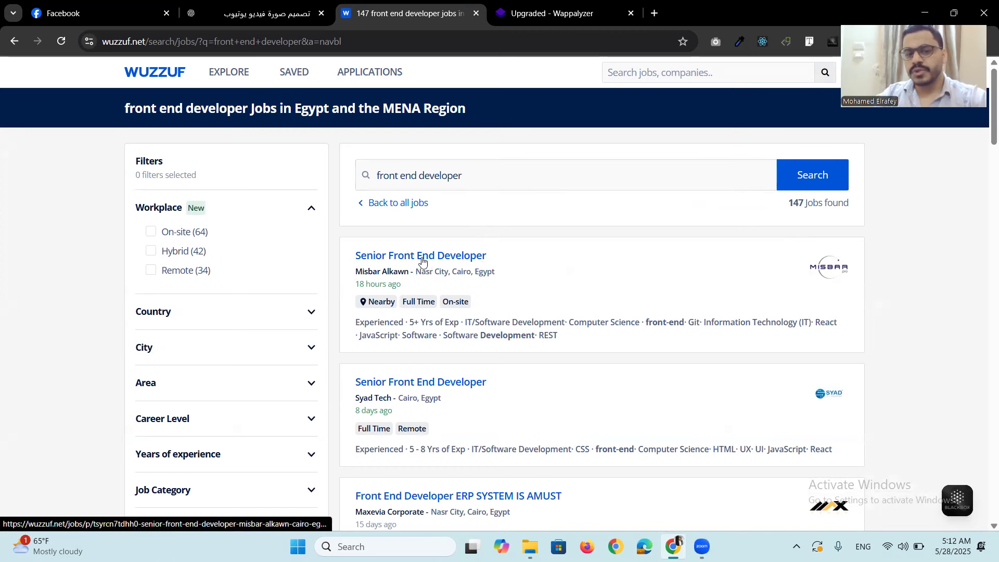
Check how recently the Misbar Alkawn Senior Front End Developer job was posted.
{"action": "scroll", "coordinate": [408, 256], "scroll_direction": "down", "scroll_amount": 1}
{"action": "left_click_drag", "start_coordinate": [401, 219], "coordinate": [336, 225]}
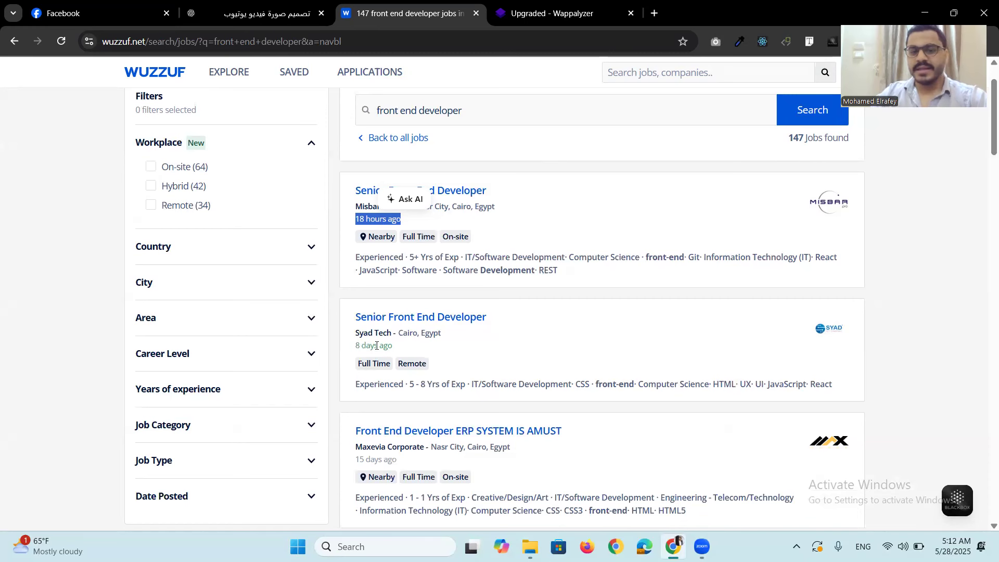
{"action": "scroll", "coordinate": [434, 328], "scroll_direction": "down", "scroll_amount": 1}
{"action": "scroll", "coordinate": [833, 276], "scroll_direction": "up", "scroll_amount": 1}
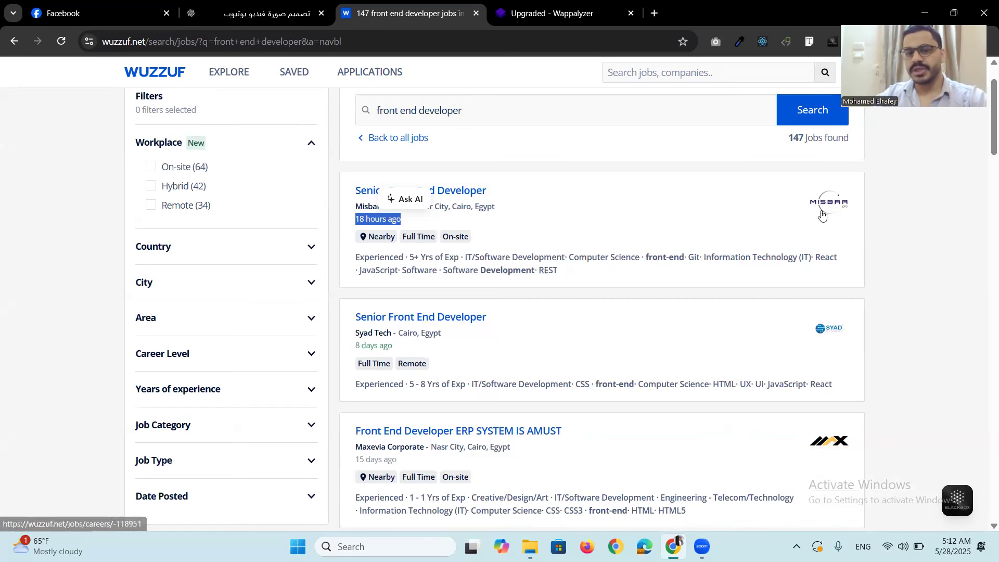
{"action": "left_click", "coordinate": [919, 245]}
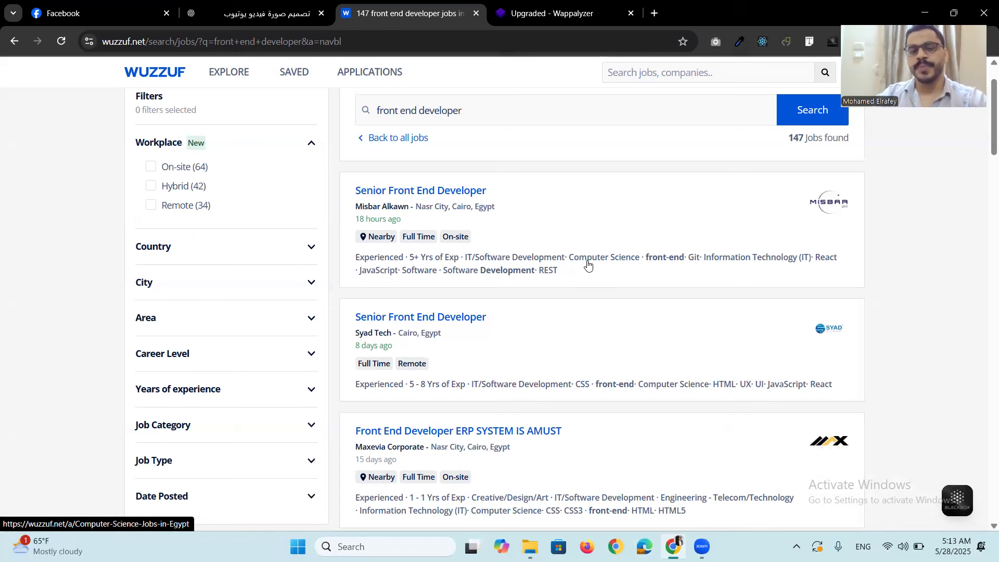
Examine the remaining front end developer listings on the first results page for posting age, workplace type and required experience.
{"action": "scroll", "coordinate": [425, 226], "scroll_direction": "down", "scroll_amount": 1}
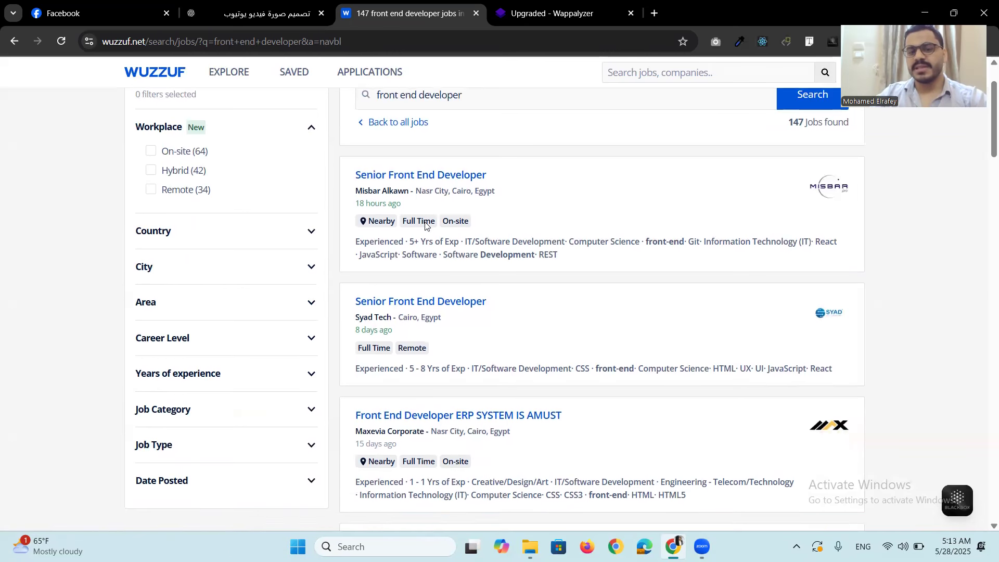
{"action": "scroll", "coordinate": [426, 225], "scroll_direction": "down", "scroll_amount": 1}
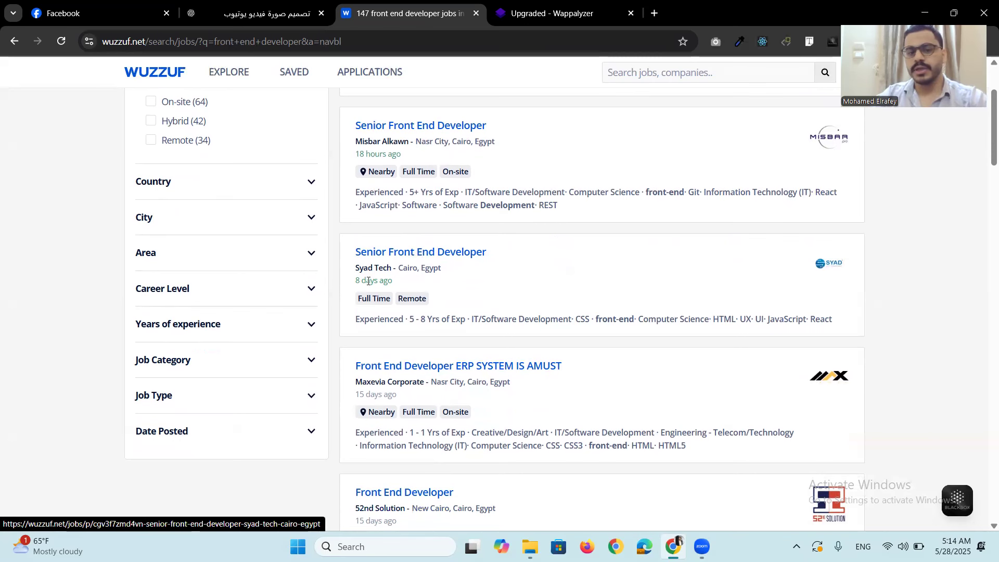
{"action": "scroll", "coordinate": [500, 273], "scroll_direction": "down", "scroll_amount": 1}
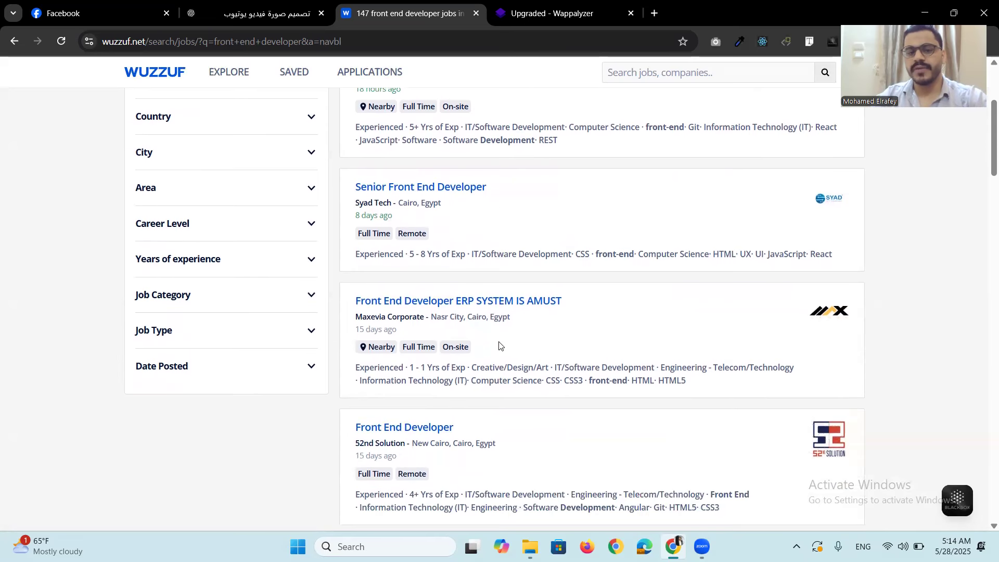
{"action": "scroll", "coordinate": [512, 296], "scroll_direction": "down", "scroll_amount": 2}
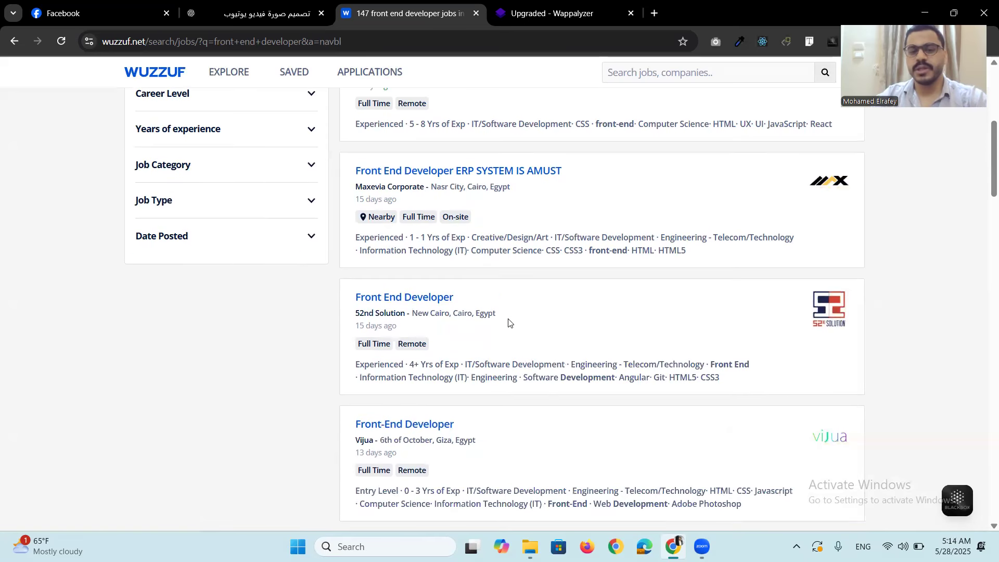
{"action": "scroll", "coordinate": [508, 322], "scroll_direction": "down", "scroll_amount": 2}
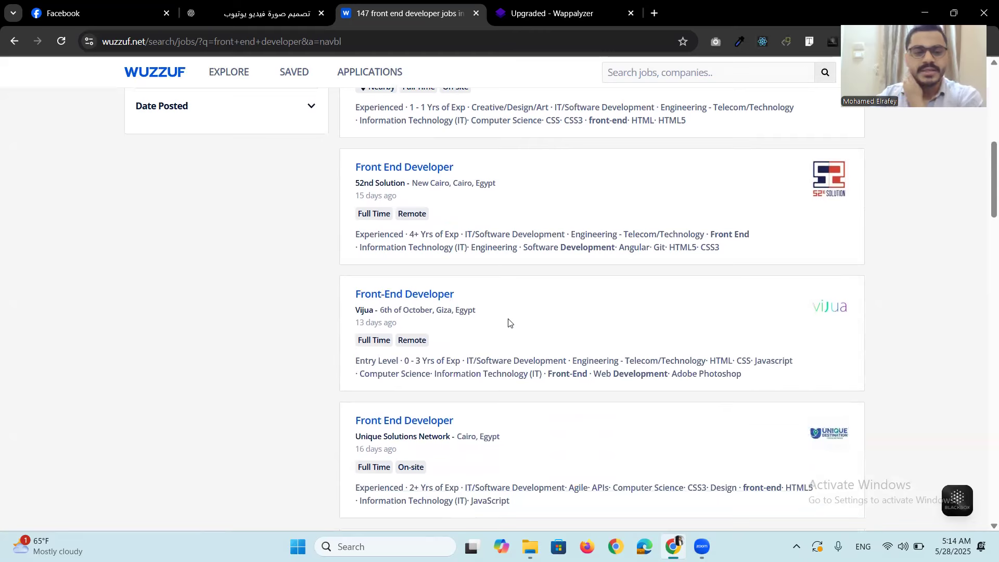
{"action": "scroll", "coordinate": [508, 322], "scroll_direction": "down", "scroll_amount": 5}
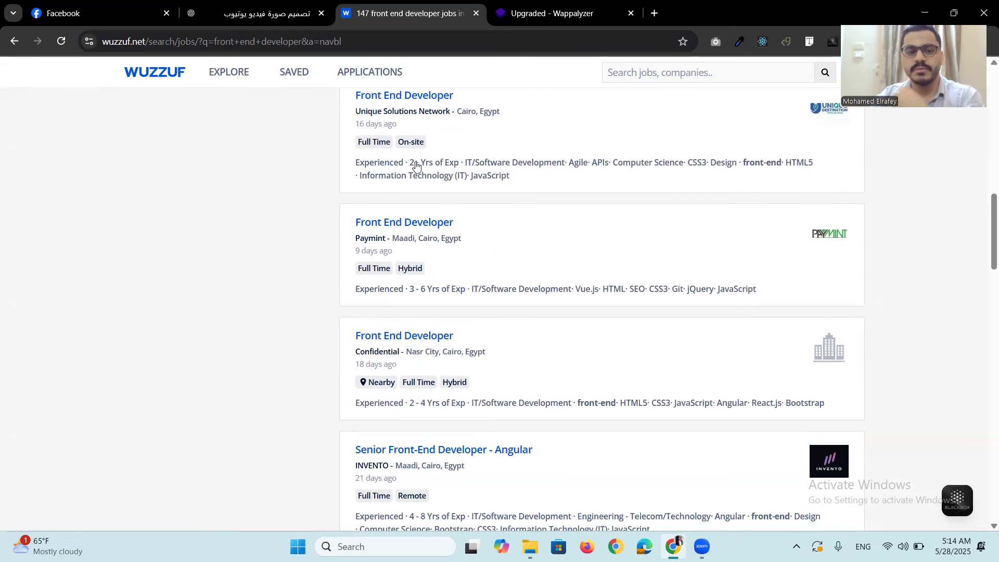
{"action": "scroll", "coordinate": [427, 201], "scroll_direction": "down", "scroll_amount": 3}
{"action": "scroll", "coordinate": [432, 235], "scroll_direction": "down", "scroll_amount": 10}
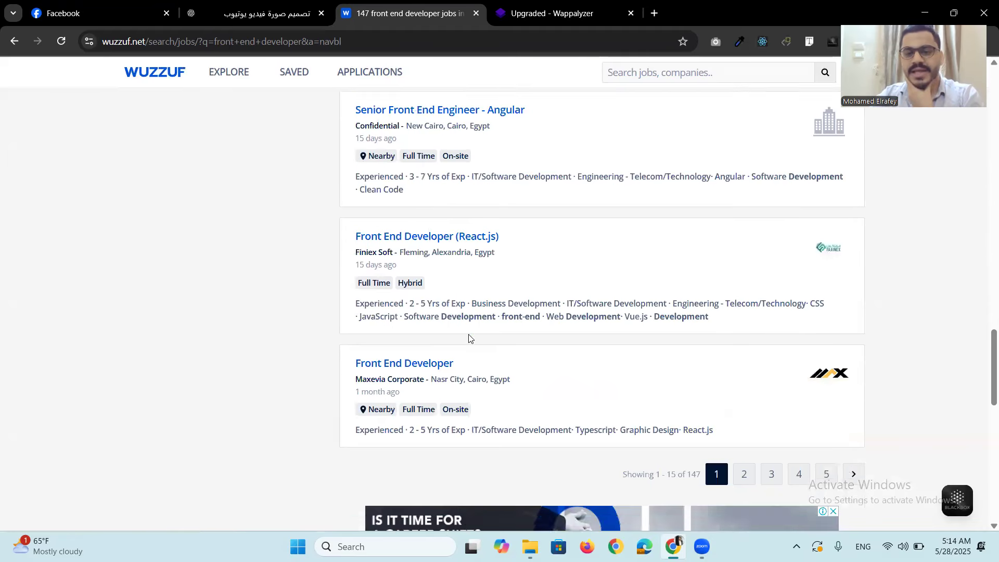
Open the Maxevia Corporate Front End Developer posting and check its applicant figures and profile match.
{"action": "scroll", "coordinate": [469, 339], "scroll_direction": "down", "scroll_amount": 3}
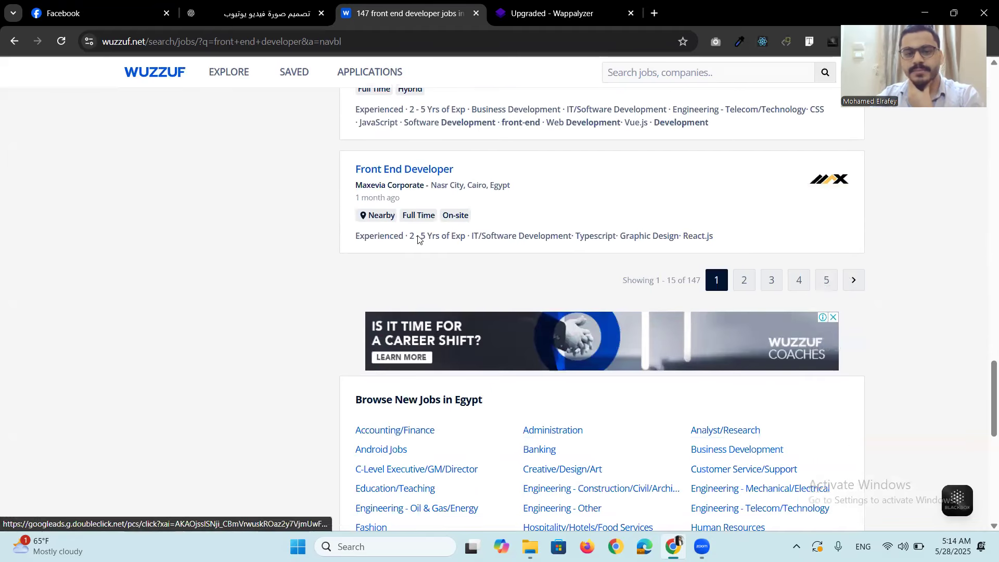
{"action": "left_click", "coordinate": [401, 175]}
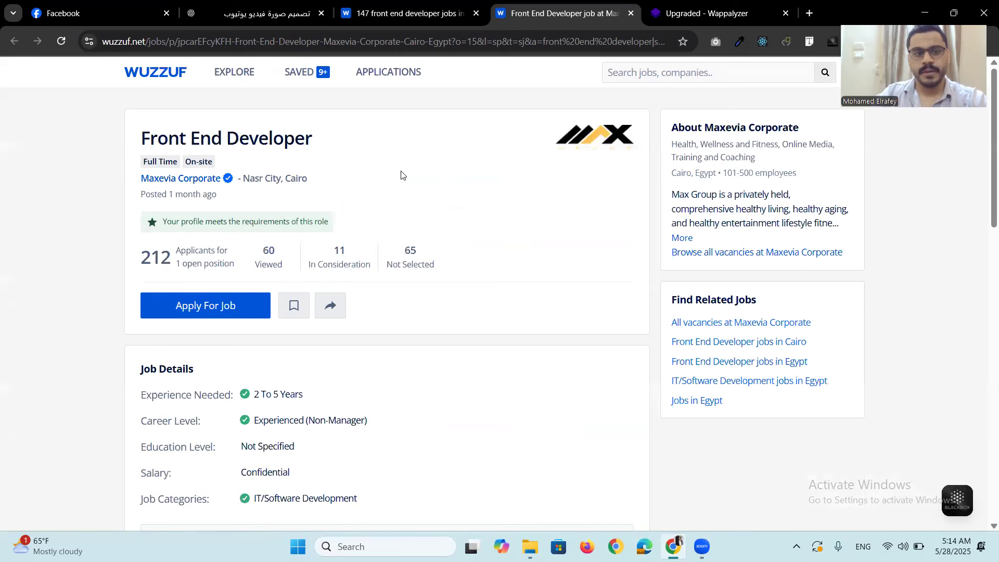
{"action": "mouse_move", "coordinate": [159, 226]}
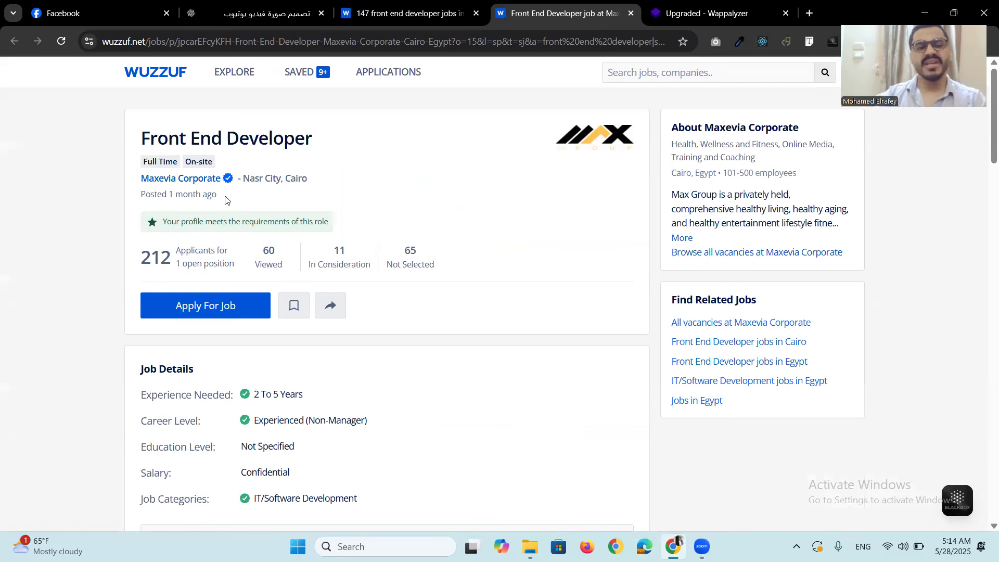
Examine the posting's job details, covering experience, career level, education, salary, category and how the required skills match the profile.
{"action": "scroll", "coordinate": [219, 367], "scroll_direction": "down", "scroll_amount": 3}
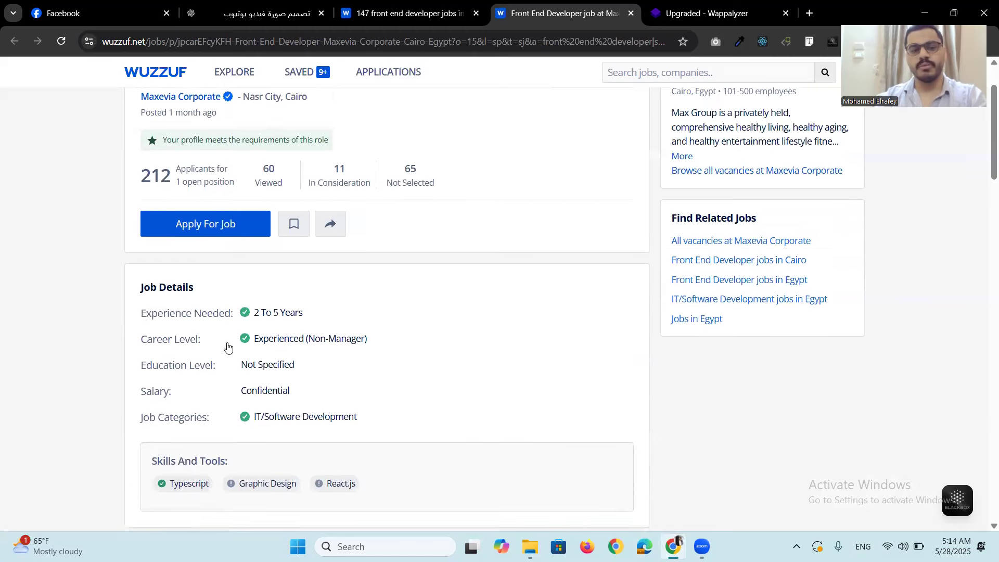
{"action": "mouse_move", "coordinate": [283, 264]}
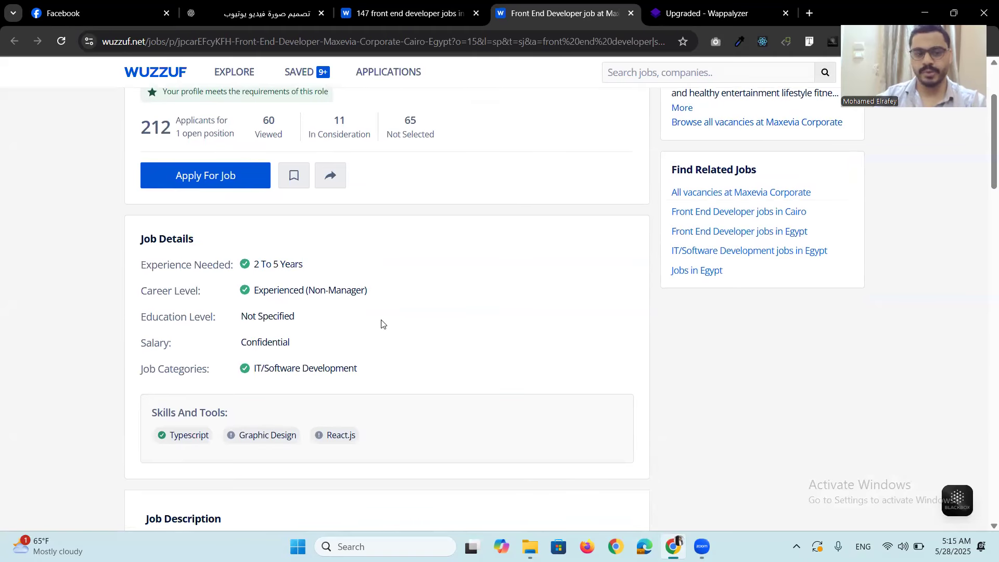
{"action": "scroll", "coordinate": [214, 299], "scroll_direction": "down", "scroll_amount": 1}
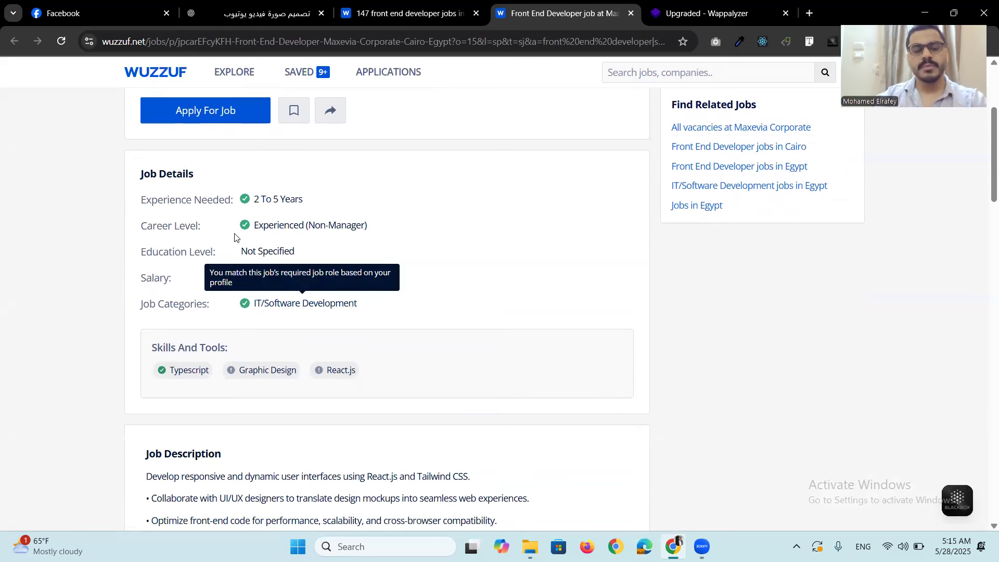
{"action": "mouse_move", "coordinate": [272, 228]}
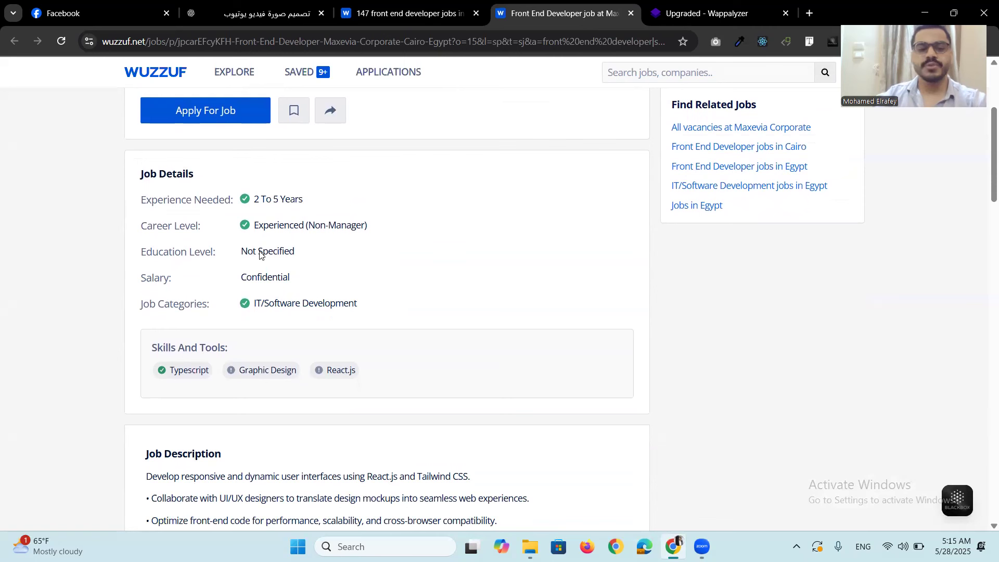
{"action": "left_click_drag", "start_coordinate": [248, 254], "coordinate": [304, 254]}
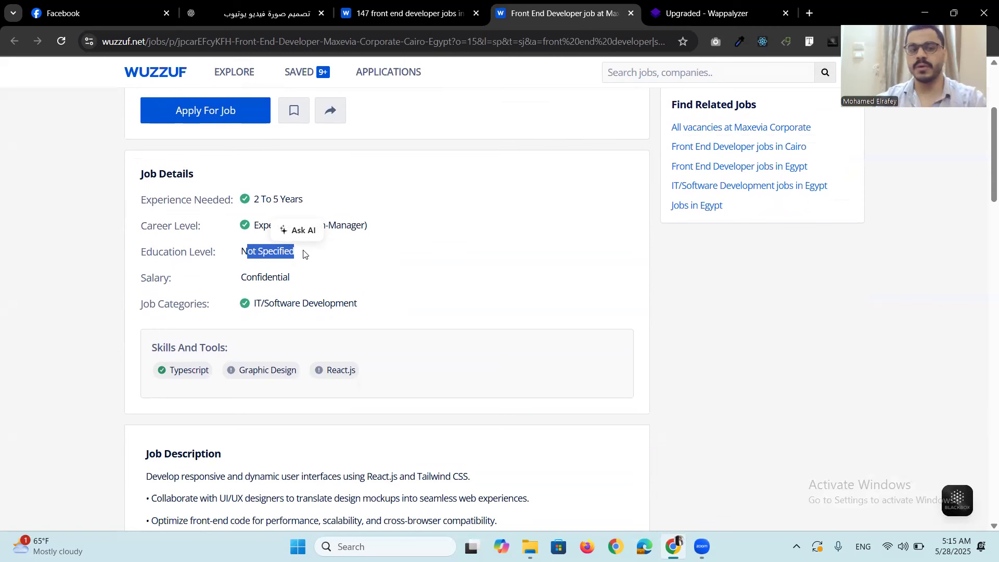
{"action": "left_click_drag", "start_coordinate": [232, 278], "coordinate": [311, 275]}
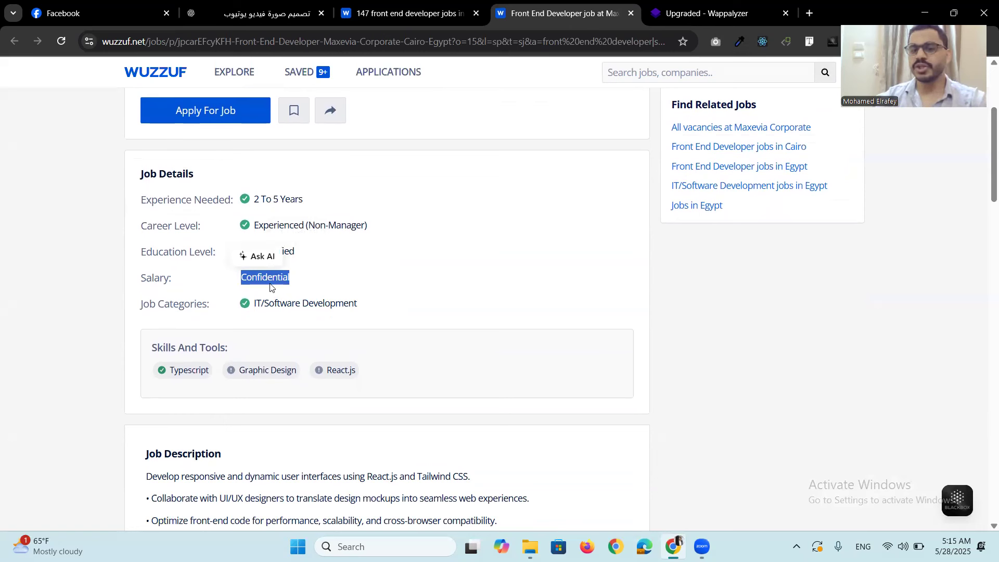
{"action": "left_click", "coordinate": [317, 281]}
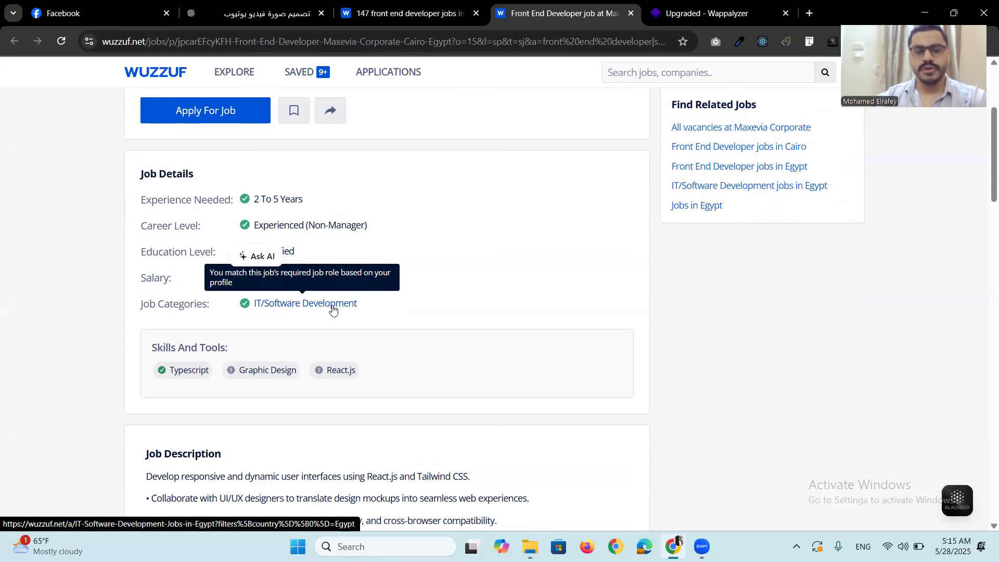
{"action": "scroll", "coordinate": [364, 308], "scroll_direction": "down", "scroll_amount": 1}
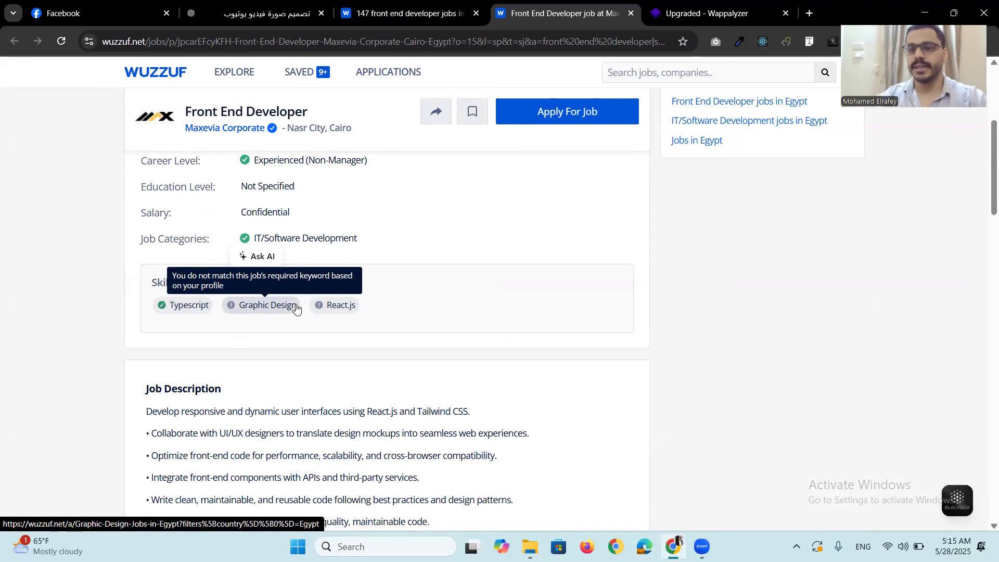
Read the posting's job description point by point, including UI/UX collaboration, cross-browser compatibility and reusable code, plus the job requirements.
{"action": "scroll", "coordinate": [136, 192], "scroll_direction": "down", "scroll_amount": 4}
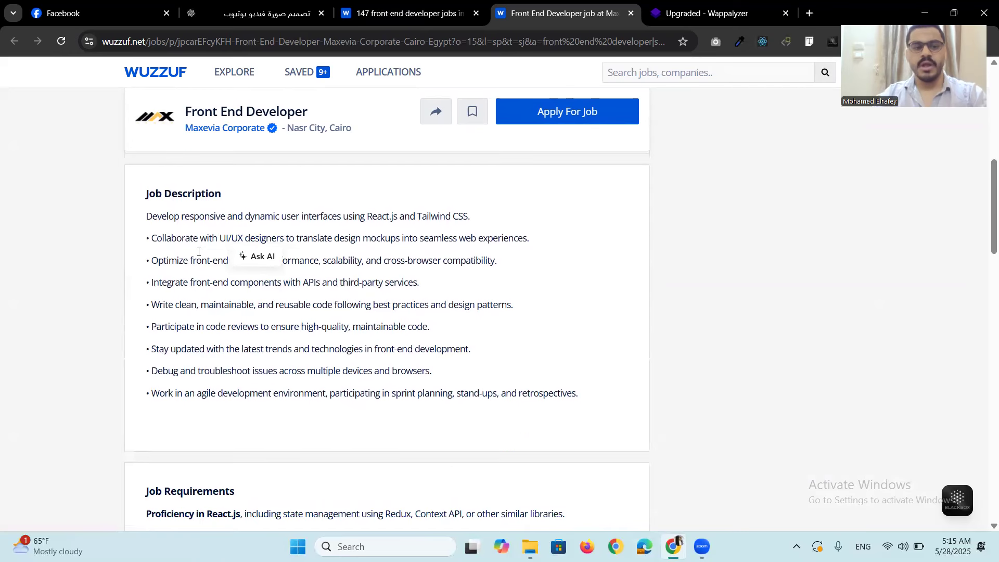
{"action": "left_click_drag", "start_coordinate": [137, 193], "coordinate": [229, 191]}
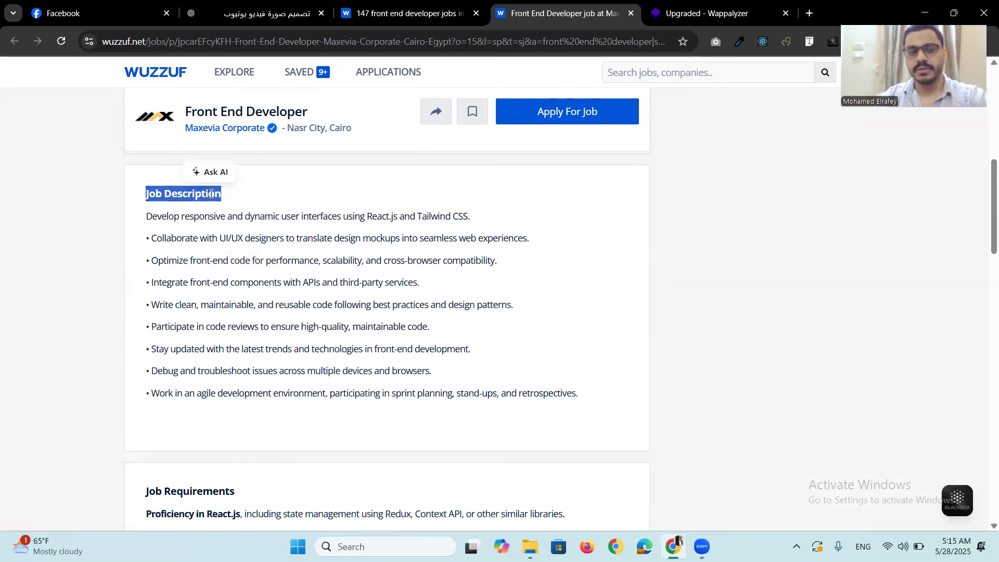
{"action": "left_click_drag", "start_coordinate": [148, 214], "coordinate": [598, 393]}
{"action": "left_click", "coordinate": [589, 368]}
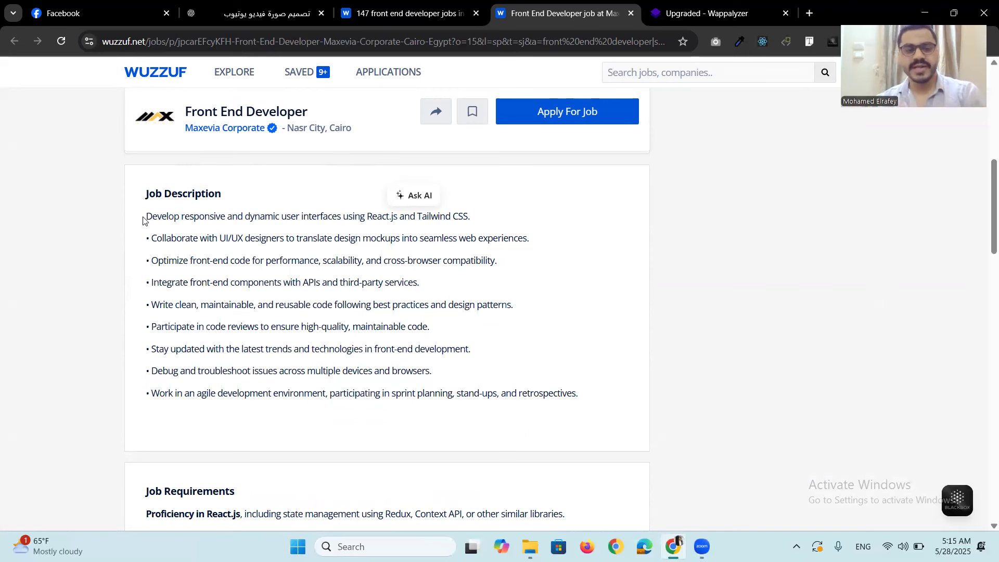
{"action": "left_click_drag", "start_coordinate": [144, 220], "coordinate": [465, 215]}
{"action": "left_click_drag", "start_coordinate": [149, 237], "coordinate": [246, 237]}
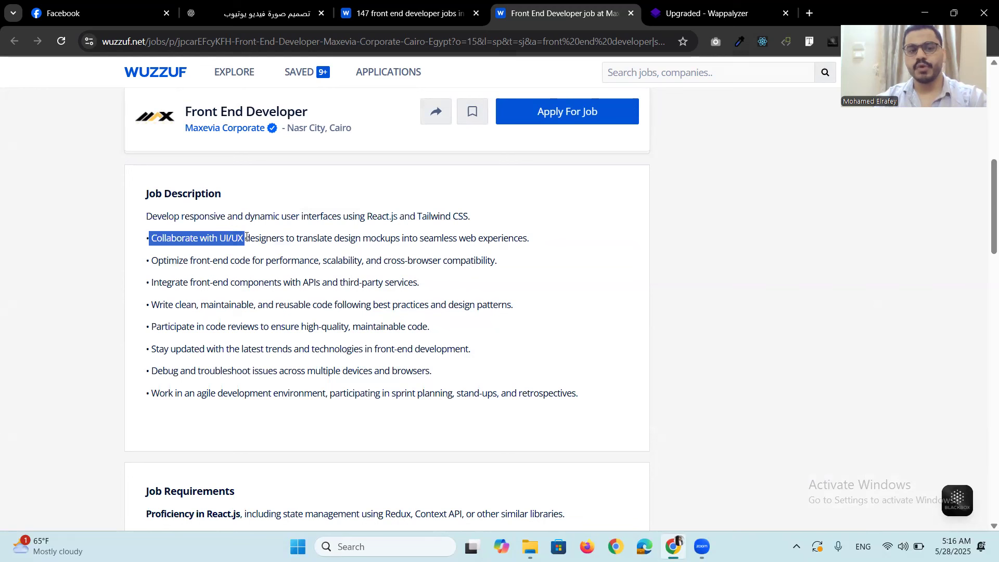
{"action": "left_click_drag", "start_coordinate": [247, 237], "coordinate": [273, 237]}
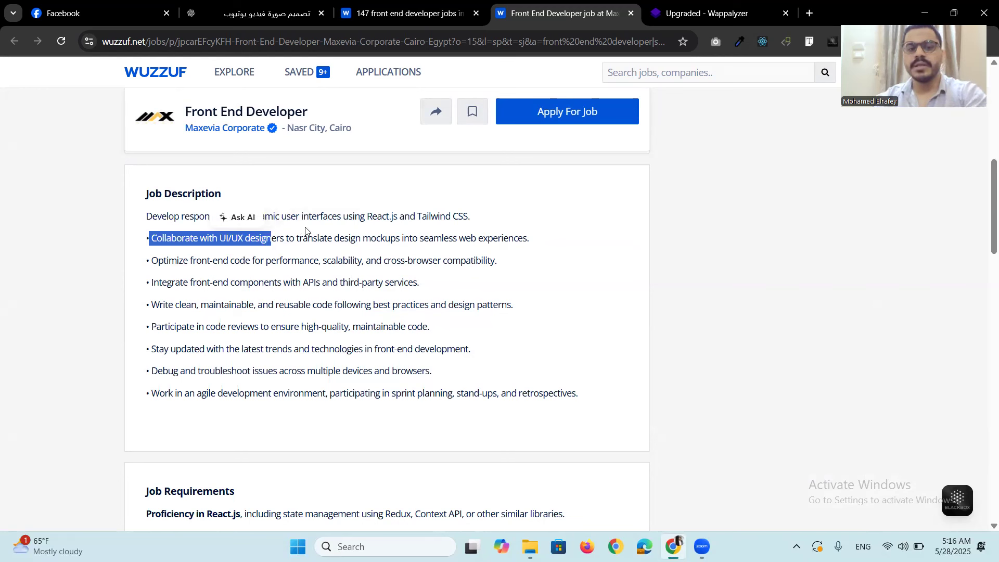
{"action": "left_click_drag", "start_coordinate": [529, 239], "coordinate": [447, 242]}
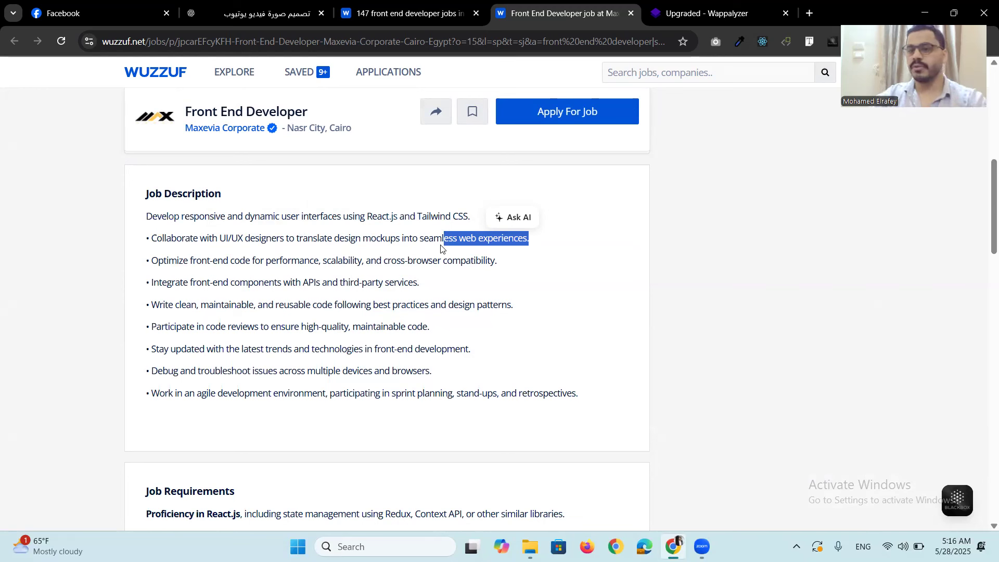
{"action": "left_click_drag", "start_coordinate": [147, 264], "coordinate": [353, 262]}
{"action": "left_click_drag", "start_coordinate": [191, 305], "coordinate": [352, 305]}
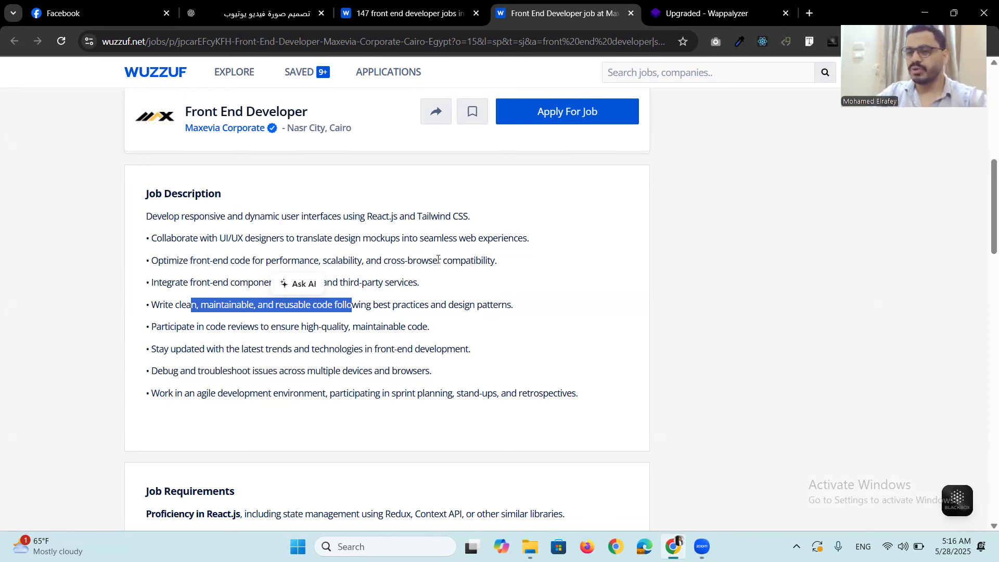
{"action": "left_click_drag", "start_coordinate": [384, 260], "coordinate": [498, 268]}
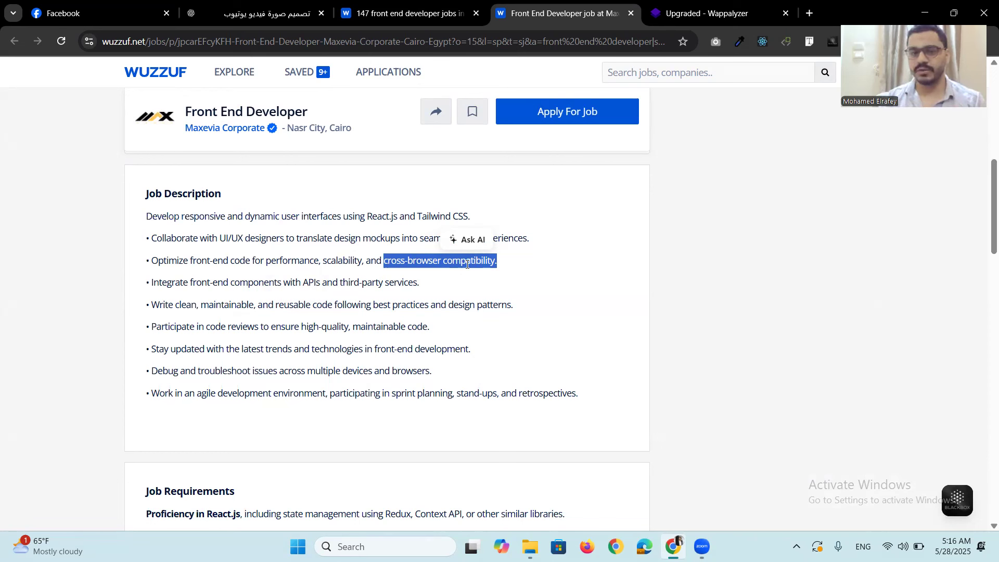
{"action": "left_click_drag", "start_coordinate": [159, 305], "coordinate": [306, 306]}
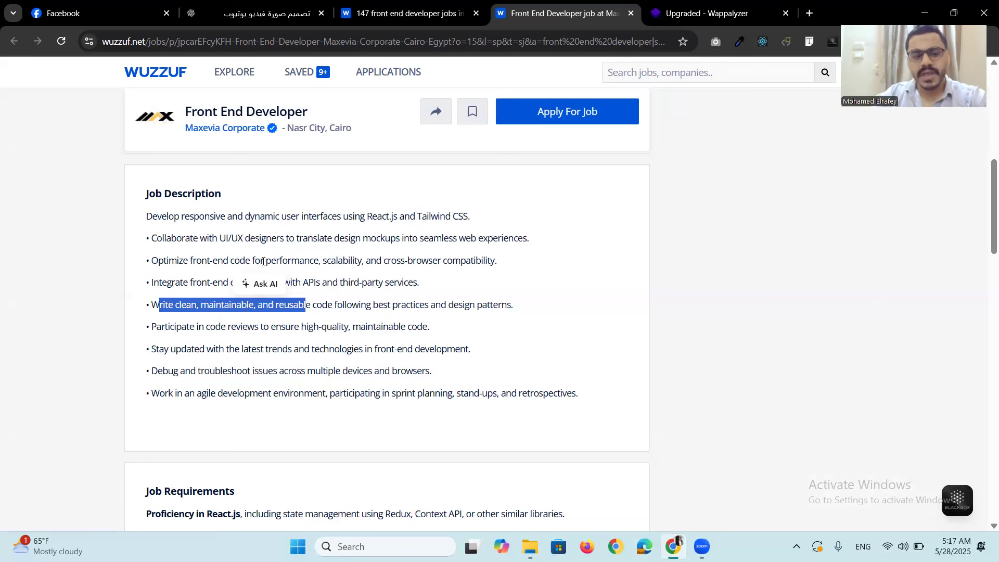
{"action": "left_click_drag", "start_coordinate": [576, 393], "coordinate": [255, 240]}
{"action": "left_click", "coordinate": [474, 339]}
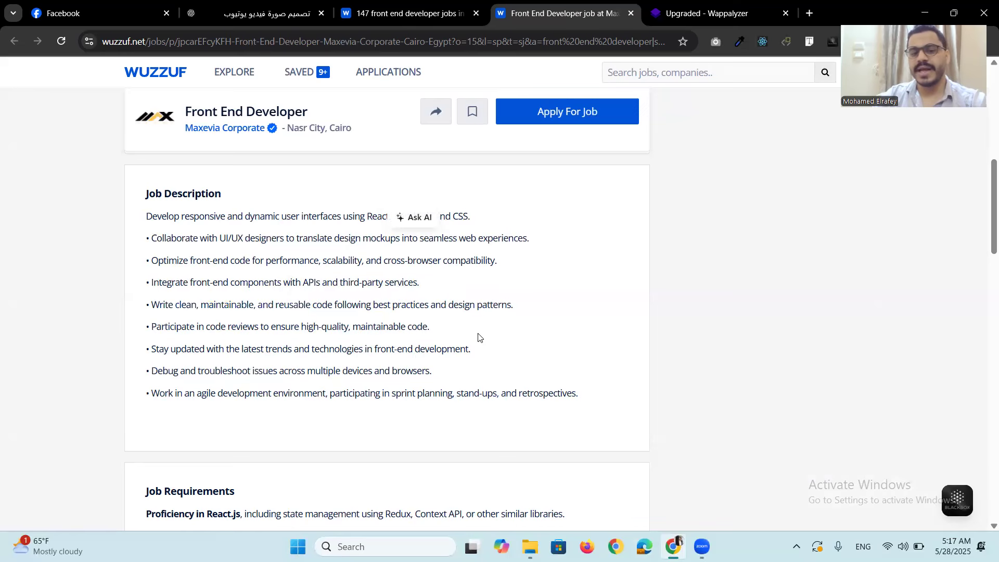
{"action": "scroll", "coordinate": [475, 336], "scroll_direction": "down", "scroll_amount": 2}
{"action": "scroll", "coordinate": [349, 287], "scroll_direction": "down", "scroll_amount": 2}
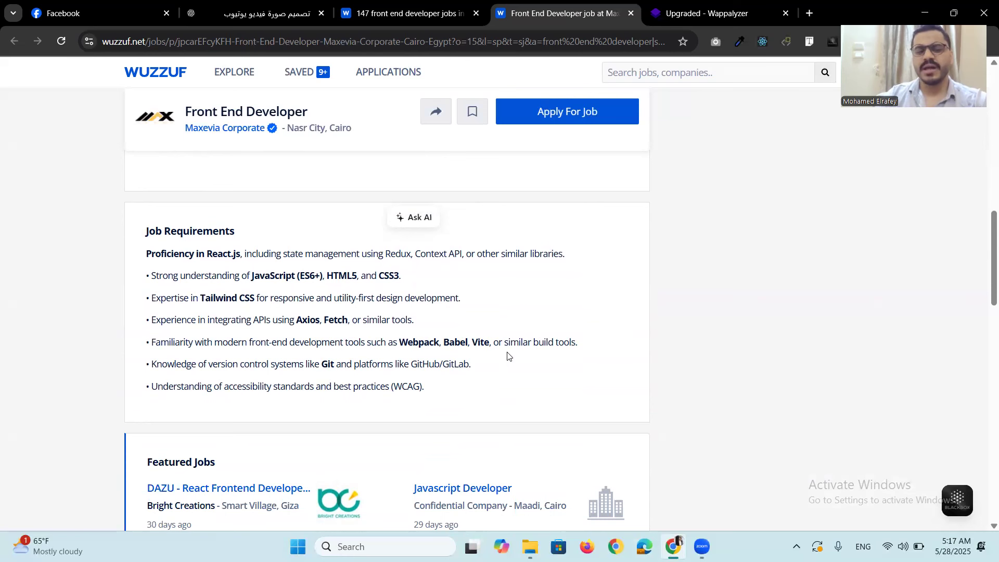
Start an application for the Maxevia Corporate Front End Developer job.
{"action": "scroll", "coordinate": [369, 214], "scroll_direction": "up", "scroll_amount": 10}
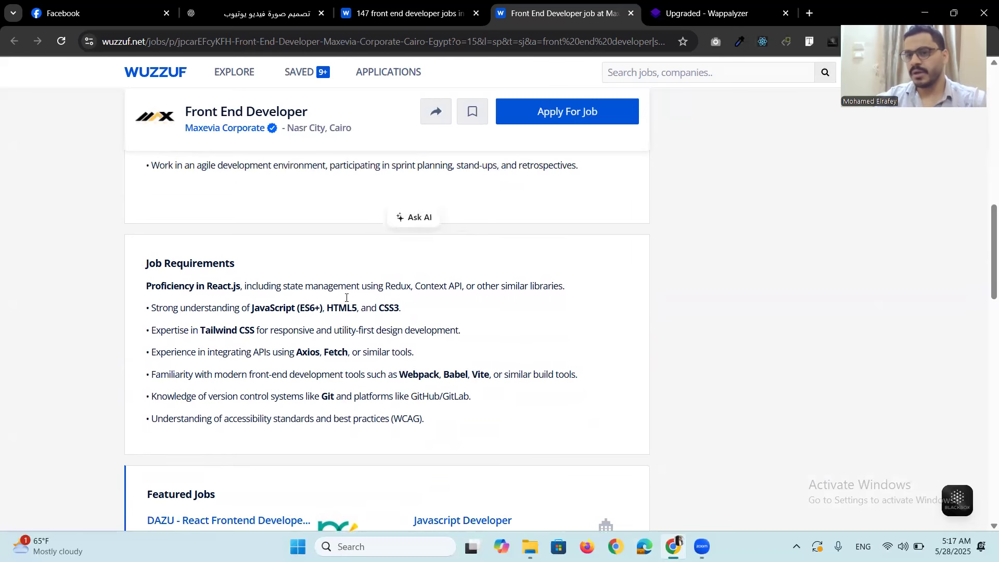
{"action": "scroll", "coordinate": [259, 265], "scroll_direction": "up", "scroll_amount": 2}
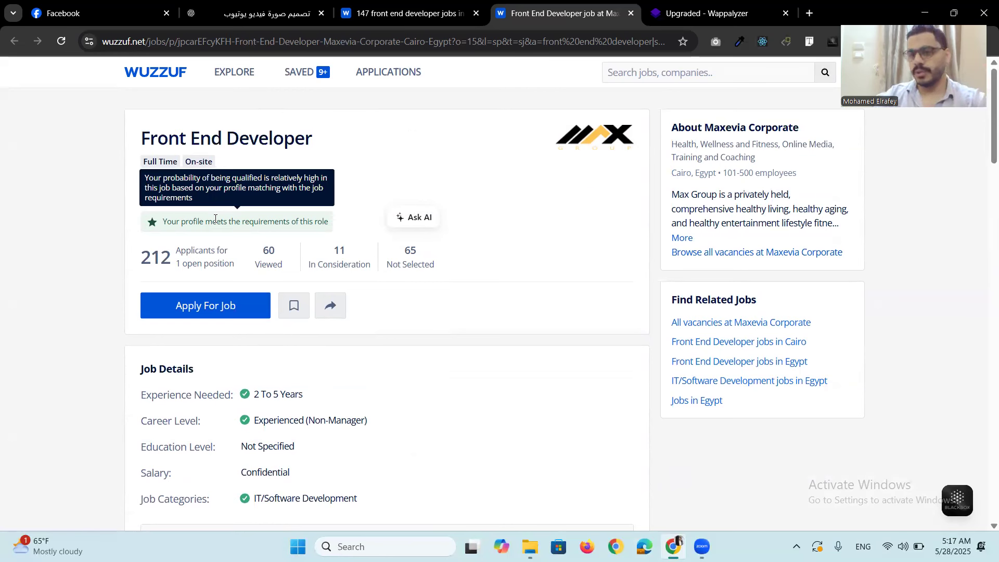
{"action": "left_click", "coordinate": [245, 306]}
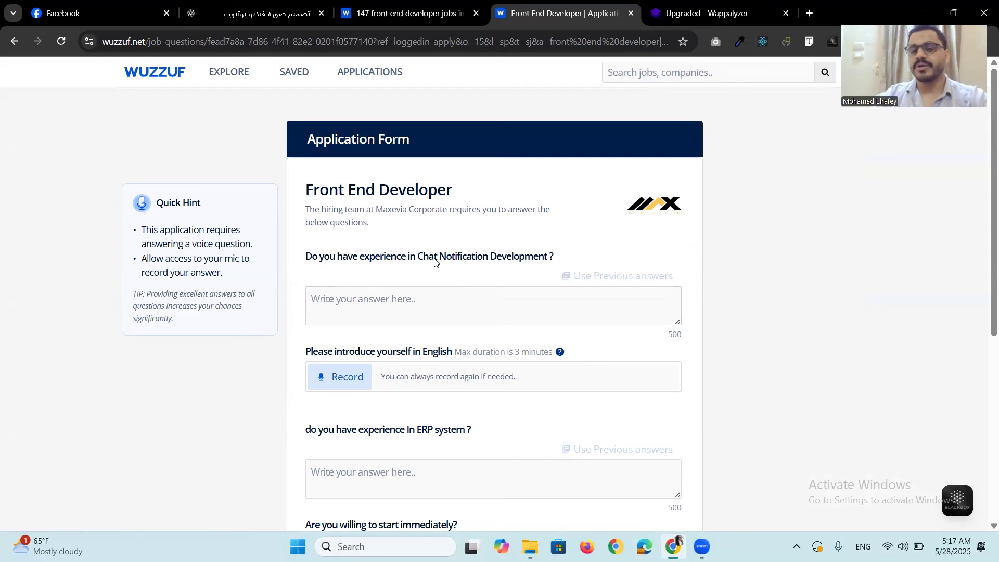
Examine the application form's questions on Chat Notification Development, the recorded English introduction and ERP system experience.
{"action": "left_click", "coordinate": [385, 307]}
{"action": "scroll", "coordinate": [385, 307], "scroll_direction": "down", "scroll_amount": 1}
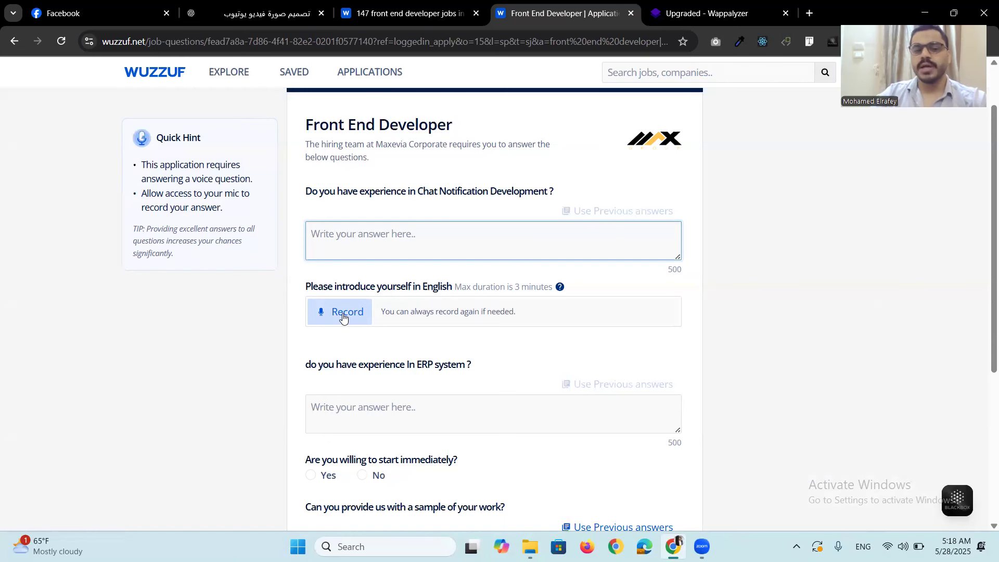
{"action": "scroll", "coordinate": [343, 317], "scroll_direction": "down", "scroll_amount": 3}
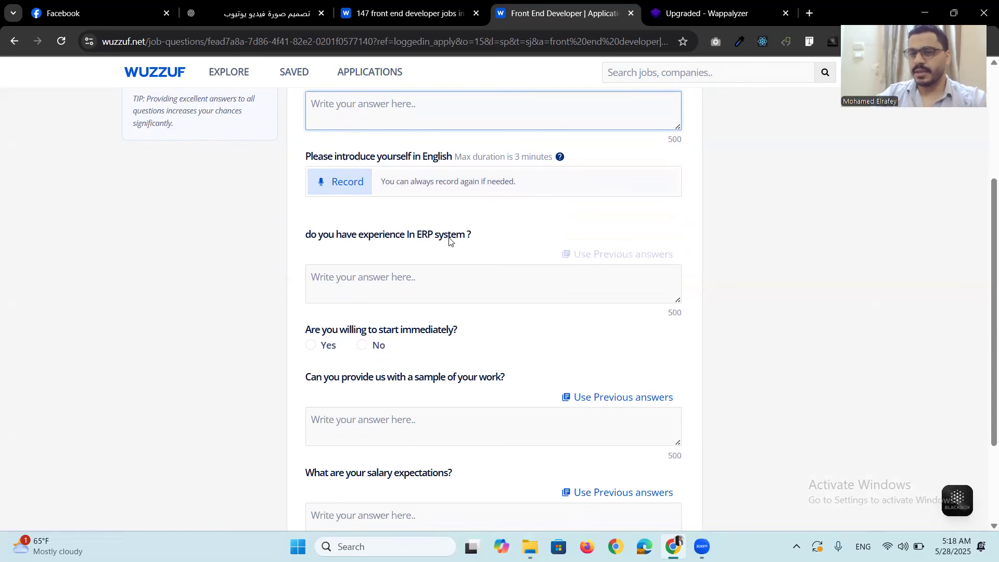
{"action": "left_click_drag", "start_coordinate": [416, 236], "coordinate": [471, 237]}
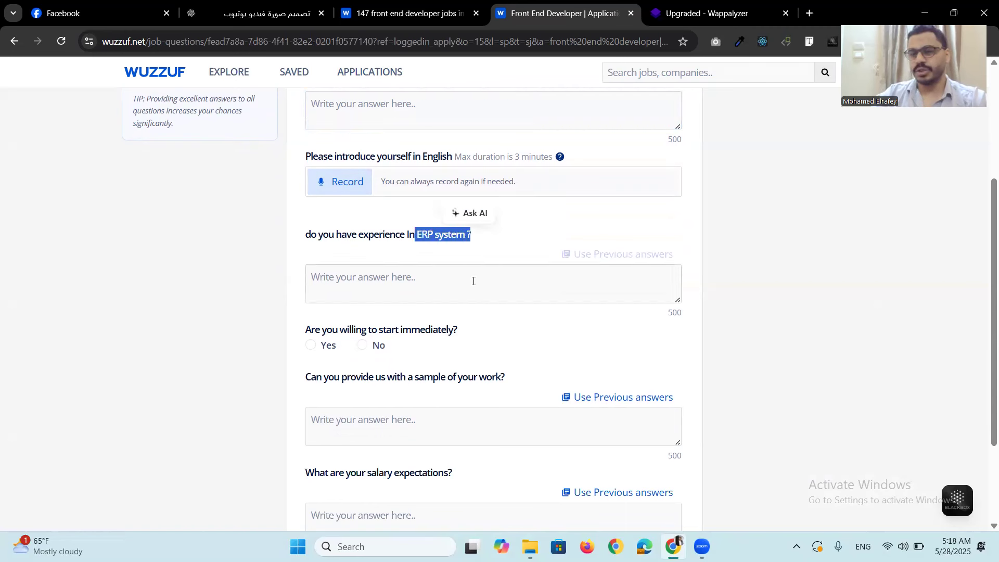
{"action": "left_click", "coordinate": [395, 284]}
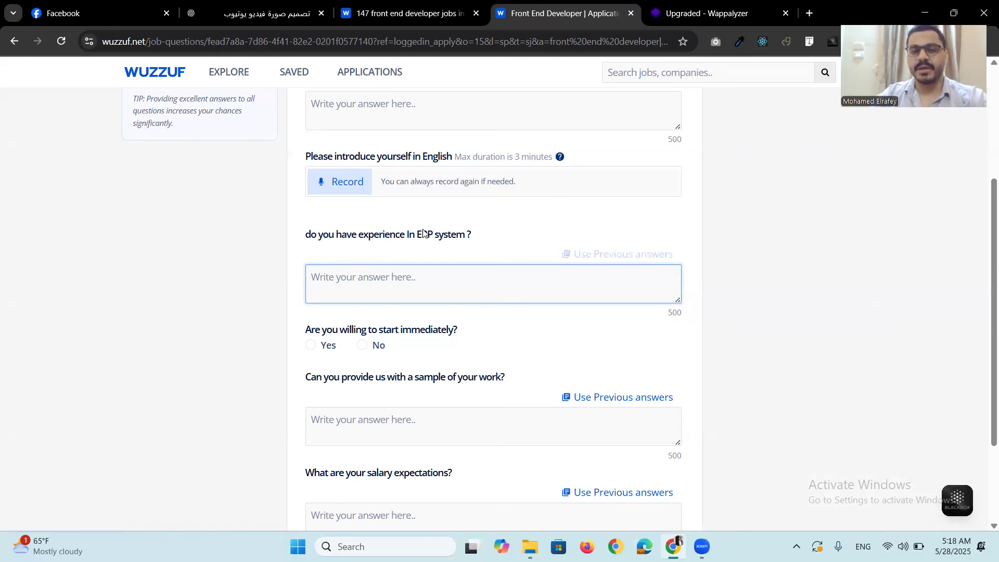
{"action": "left_click_drag", "start_coordinate": [415, 235], "coordinate": [464, 234]}
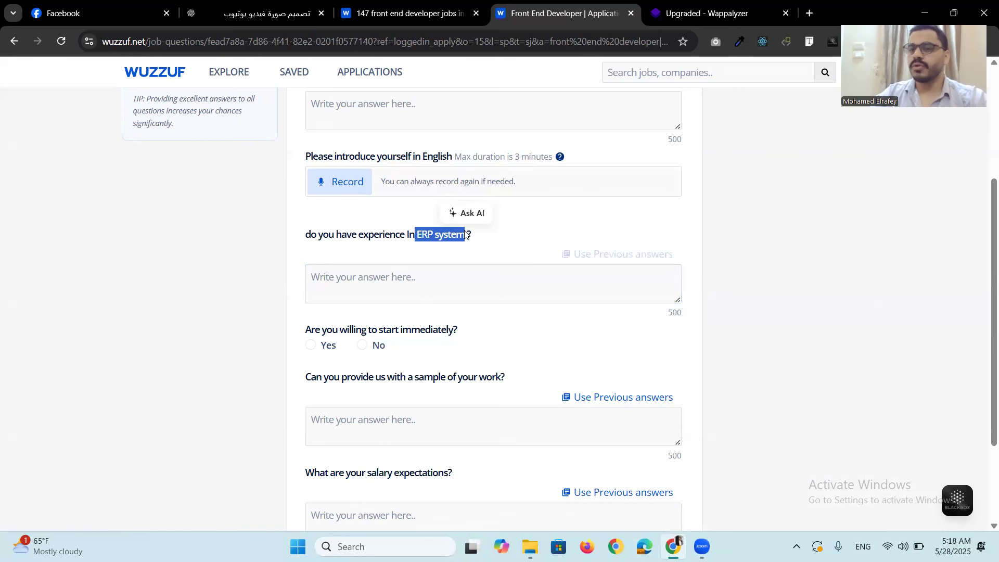
Examine the remaining application questions on immediate start, a sample of work and salary expectations.
{"action": "scroll", "coordinate": [475, 239], "scroll_direction": "down", "scroll_amount": 3}
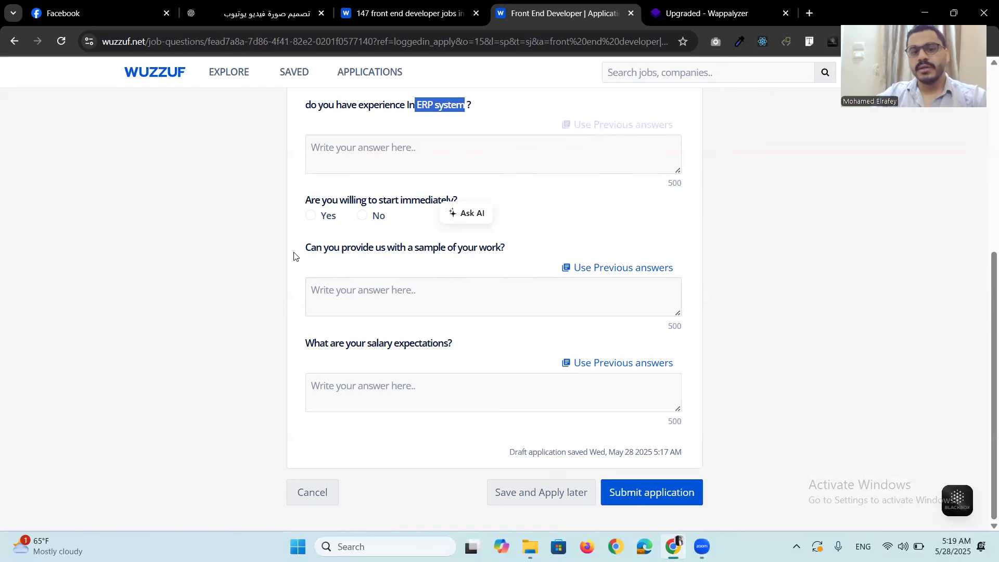
{"action": "left_click_drag", "start_coordinate": [296, 254], "coordinate": [505, 247]}
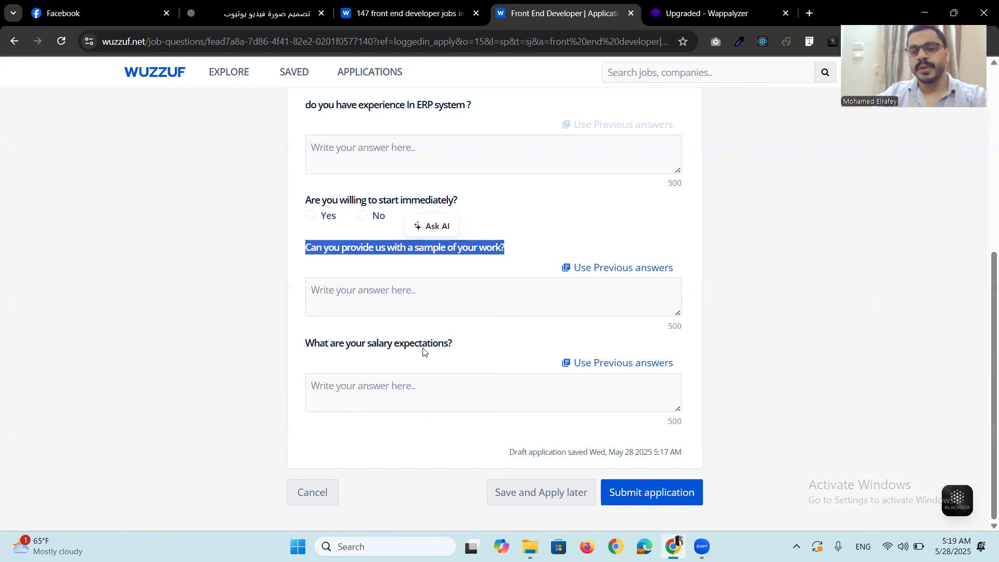
{"action": "left_click_drag", "start_coordinate": [459, 343], "coordinate": [308, 347]}
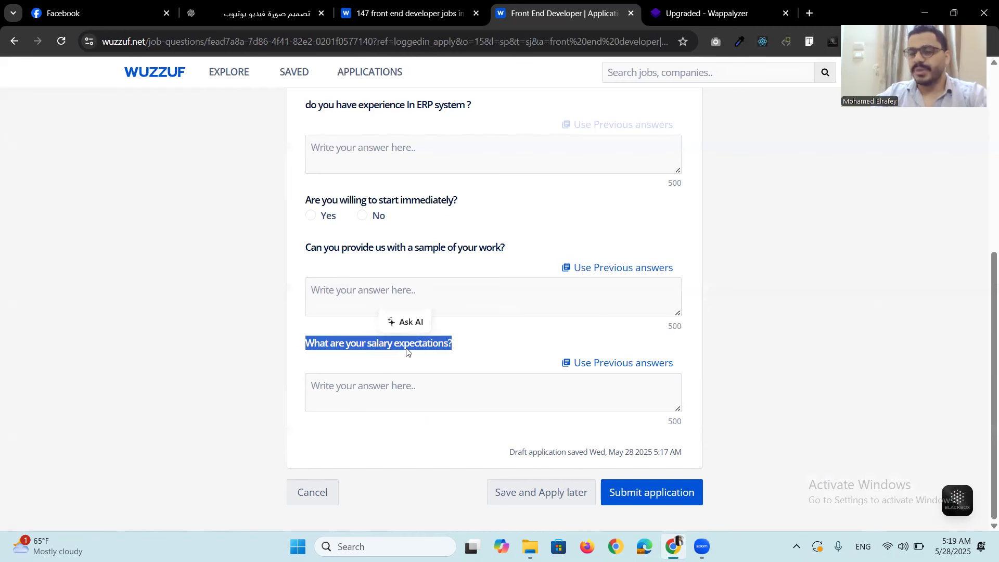
{"action": "left_click", "coordinate": [383, 395]}
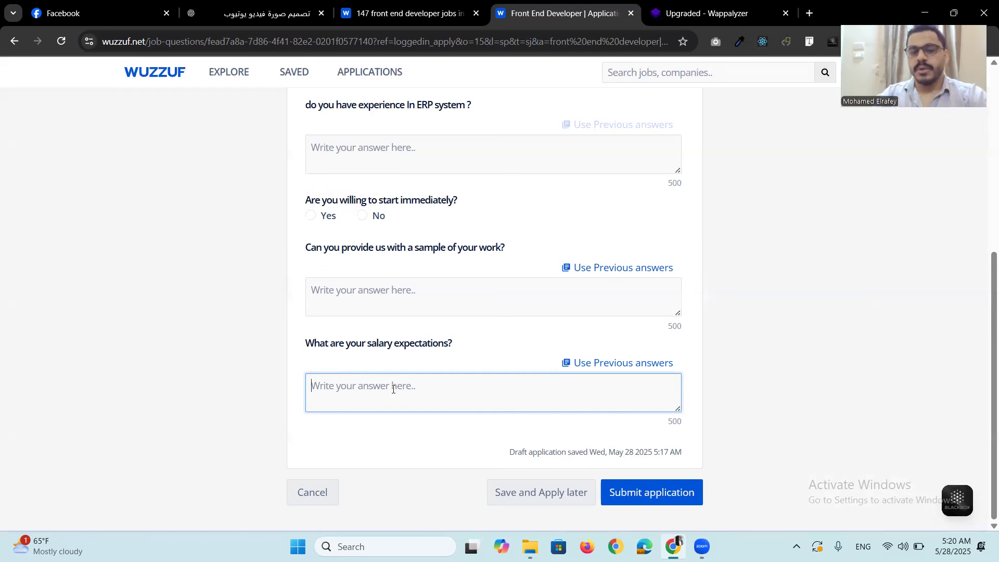
{"action": "left_click_drag", "start_coordinate": [305, 348], "coordinate": [458, 343]}
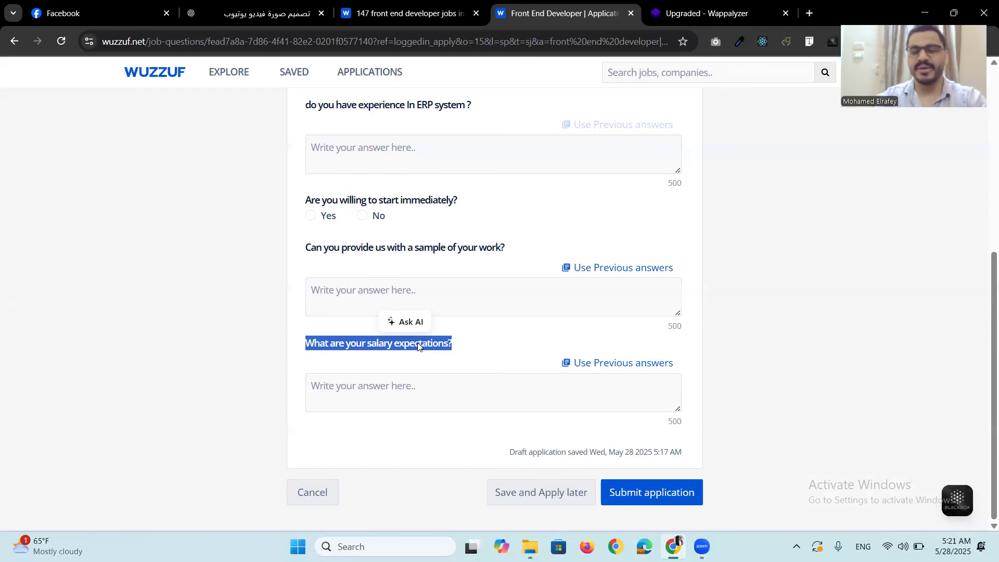
Leave the Maxevia application form and open page 2 of the front end developer search results.
{"action": "left_click", "coordinate": [467, 346]}
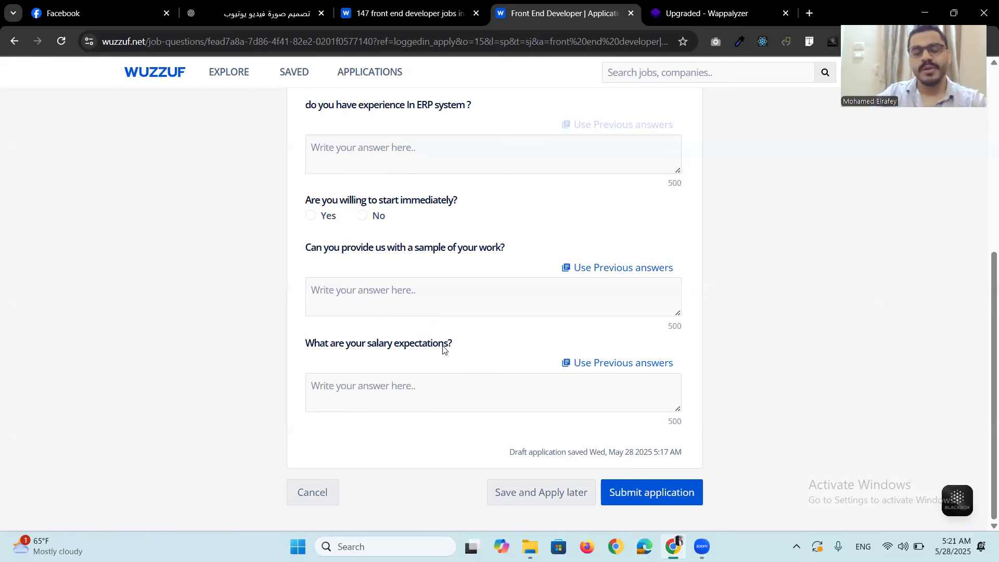
{"action": "scroll", "coordinate": [483, 320], "scroll_direction": "up", "scroll_amount": 6}
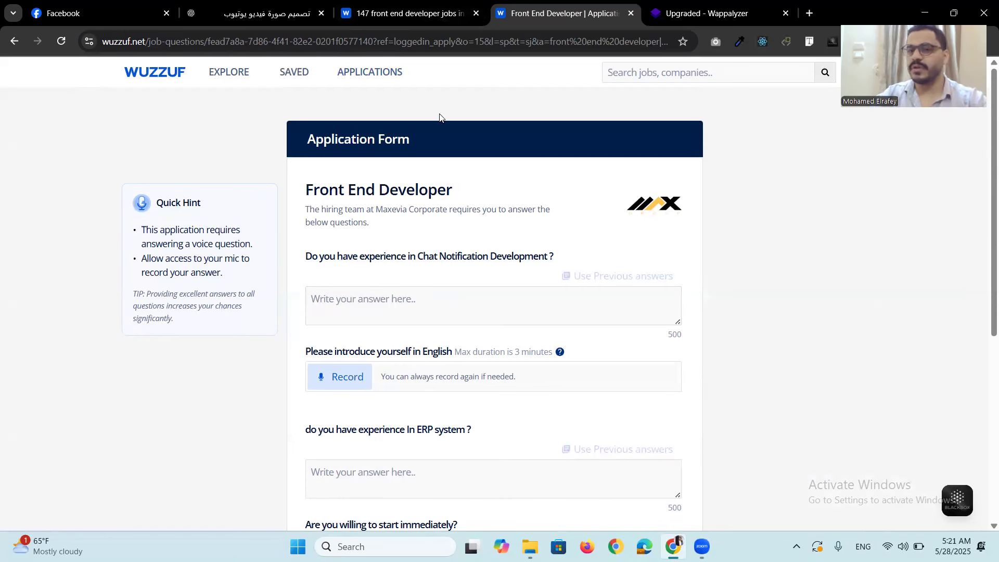
{"action": "left_click", "coordinate": [14, 41]}
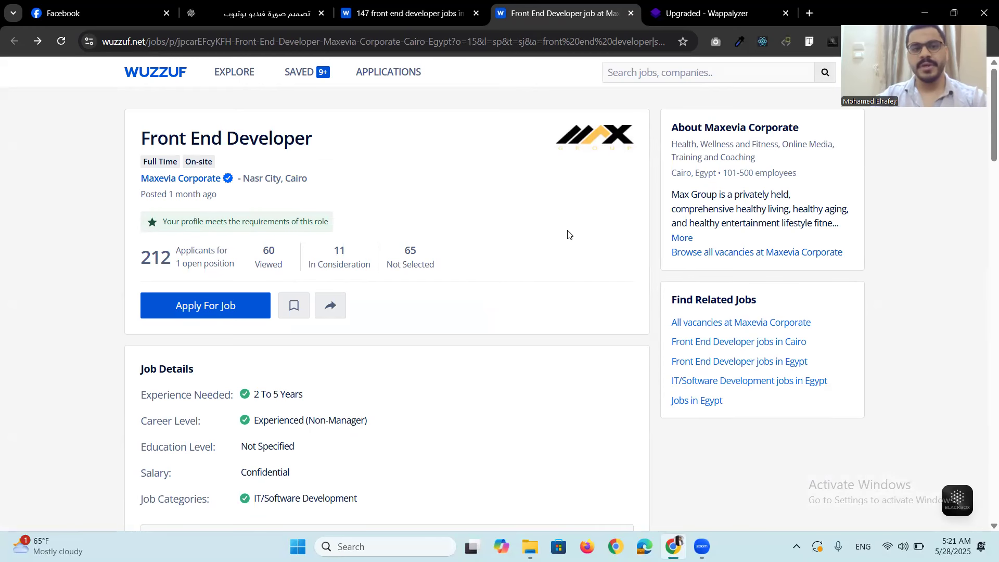
{"action": "left_click", "coordinate": [369, 17]}
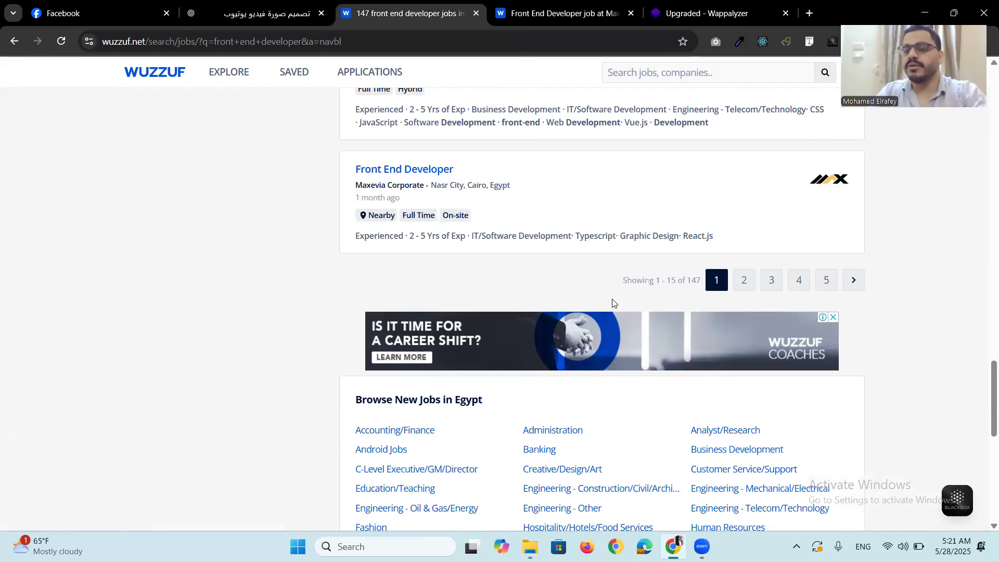
{"action": "left_click", "coordinate": [745, 281]}
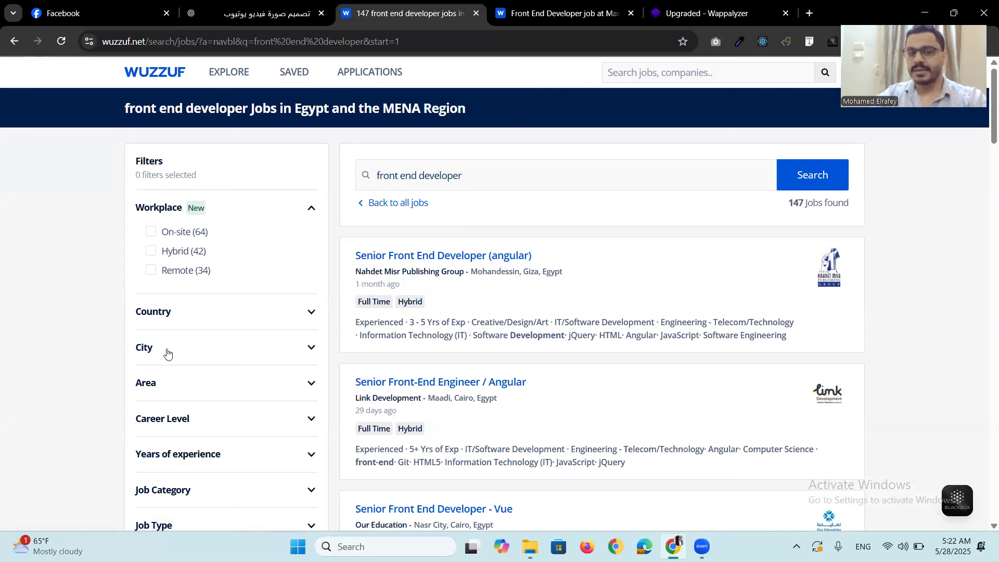
Filter the front end developer jobs by country to United Arab Emirates.
{"action": "left_click", "coordinate": [187, 313]}
{"action": "scroll", "coordinate": [192, 353], "scroll_direction": "down", "scroll_amount": 1}
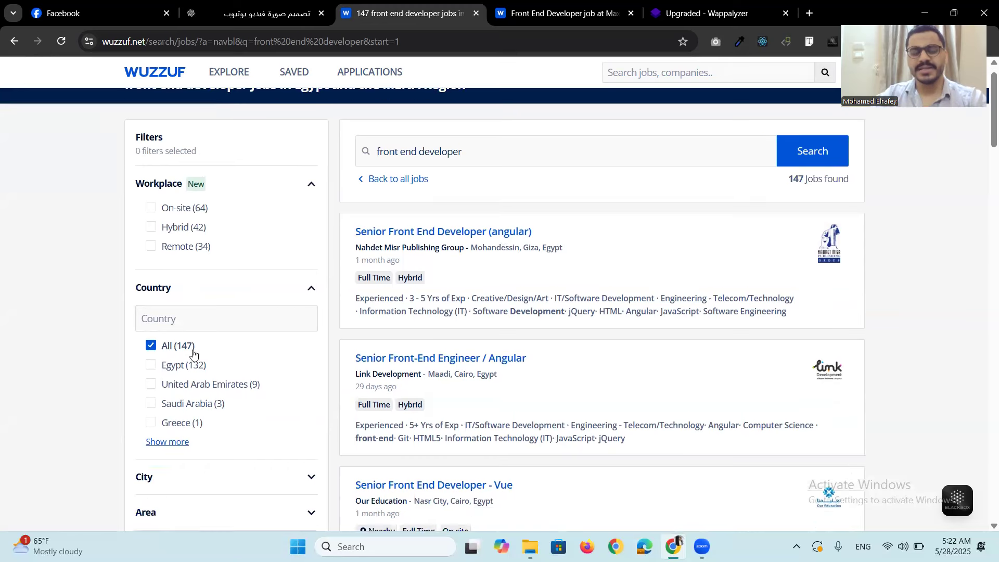
{"action": "scroll", "coordinate": [193, 354], "scroll_direction": "down", "scroll_amount": 1}
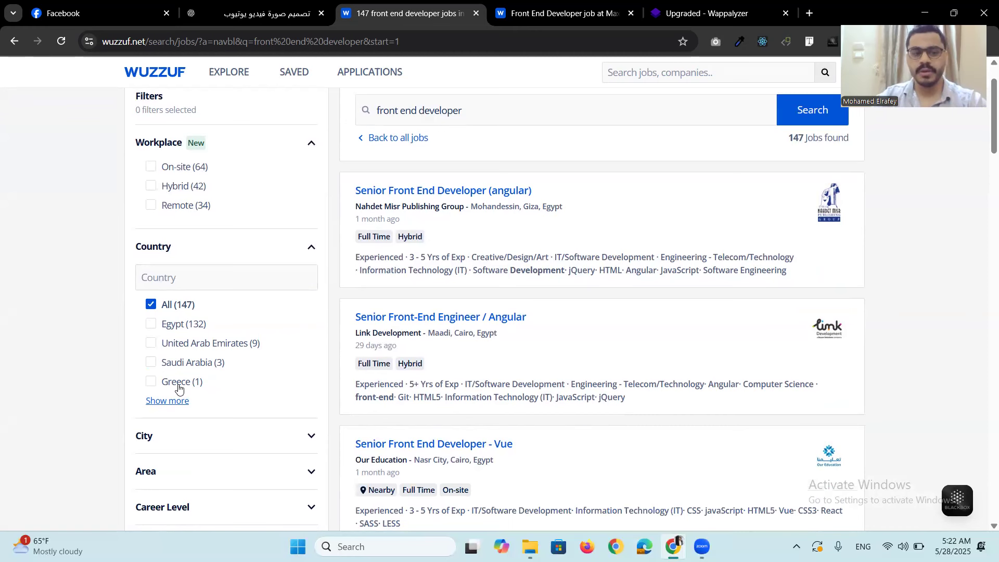
{"action": "left_click", "coordinate": [222, 345]}
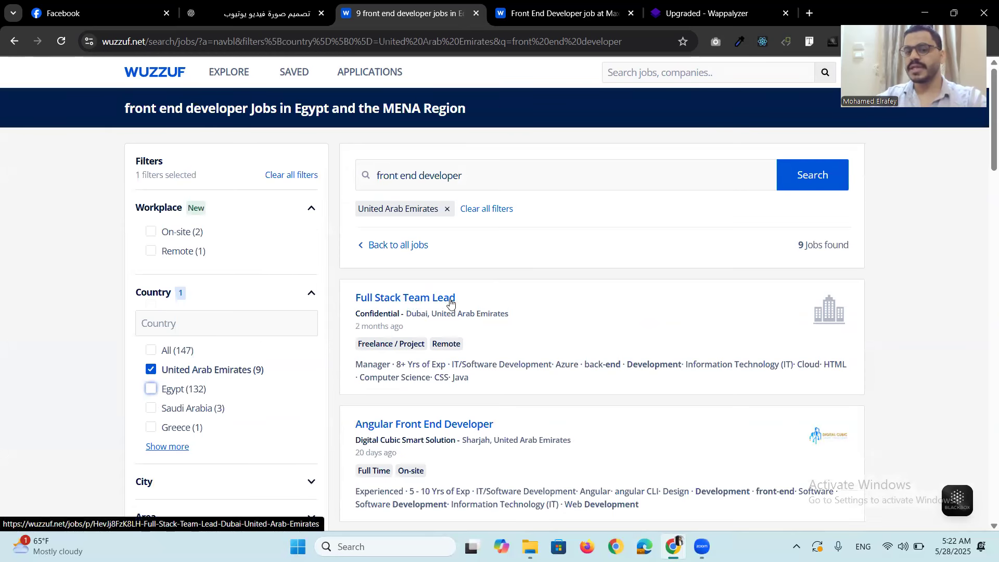
Look through the job listings filtered to the United Arab Emirates.
{"action": "scroll", "coordinate": [451, 303], "scroll_direction": "down", "scroll_amount": 2}
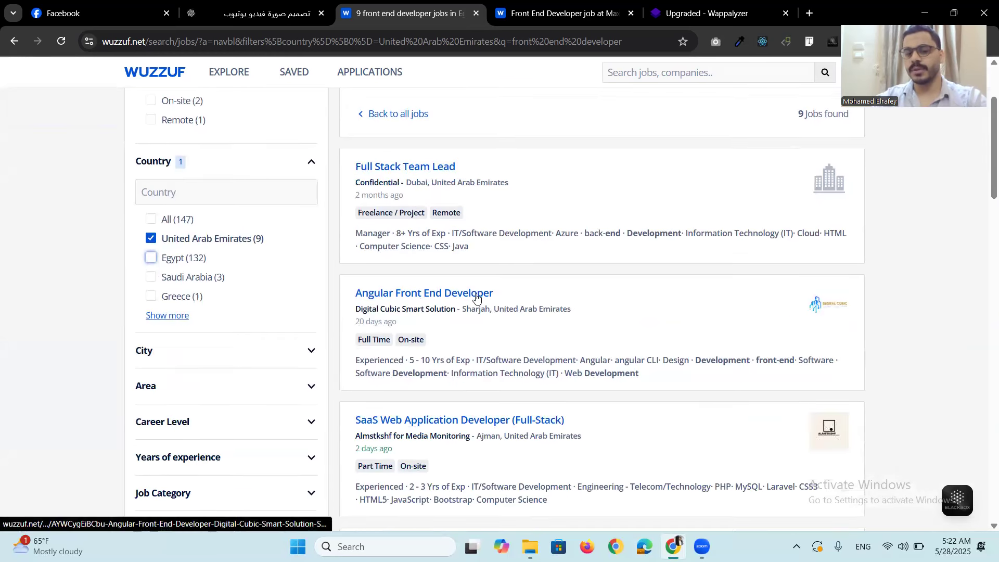
{"action": "scroll", "coordinate": [476, 296], "scroll_direction": "down", "scroll_amount": 1}
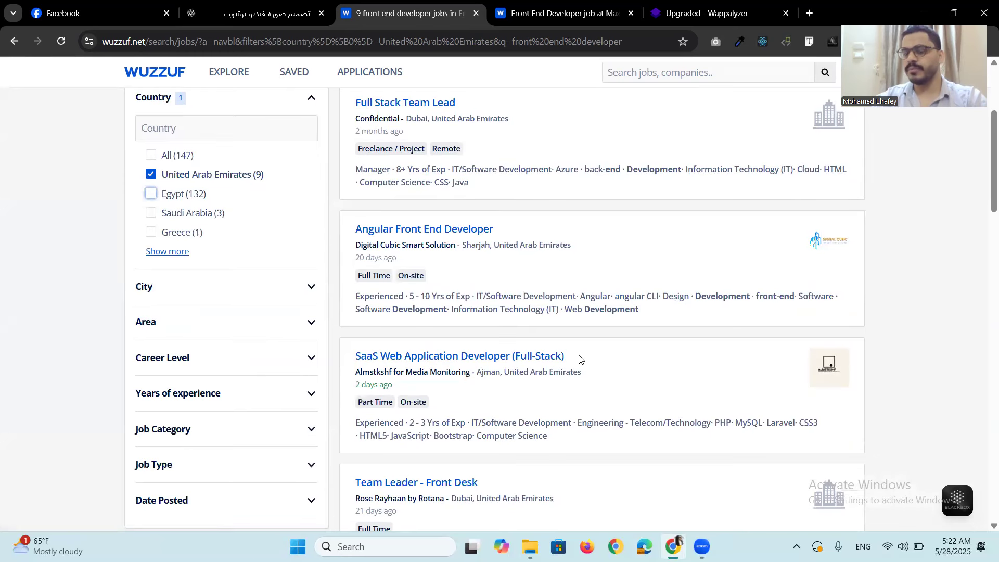
{"action": "scroll", "coordinate": [479, 354], "scroll_direction": "down", "scroll_amount": 3}
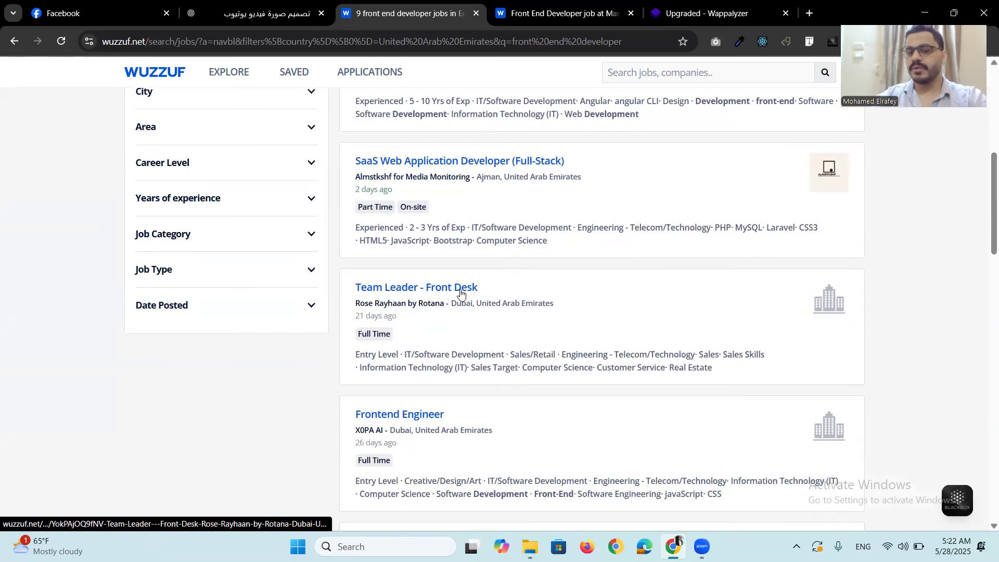
{"action": "scroll", "coordinate": [458, 294], "scroll_direction": "down", "scroll_amount": 1}
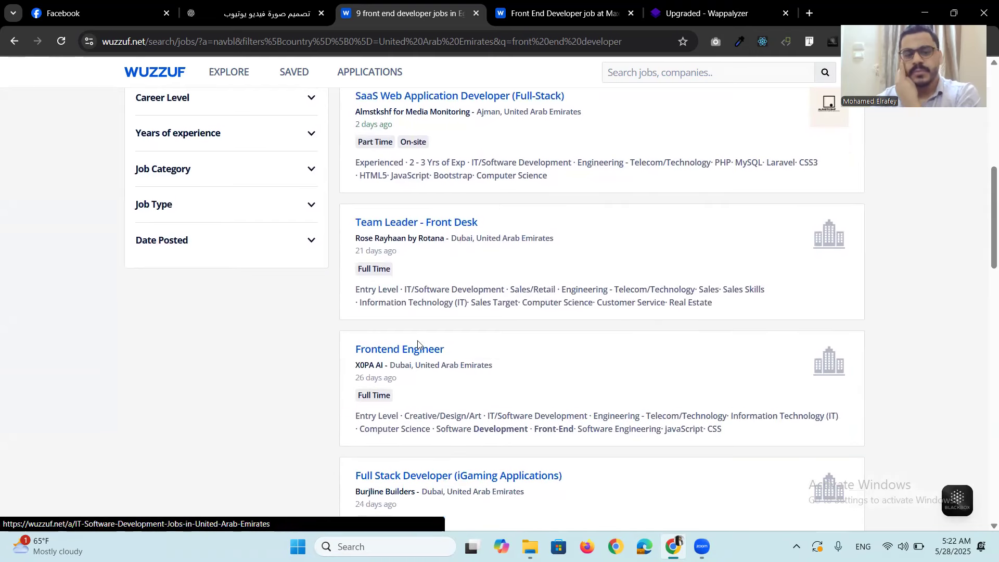
{"action": "scroll", "coordinate": [452, 305], "scroll_direction": "up", "scroll_amount": 2}
{"action": "scroll", "coordinate": [452, 305], "scroll_direction": "up", "scroll_amount": 2}
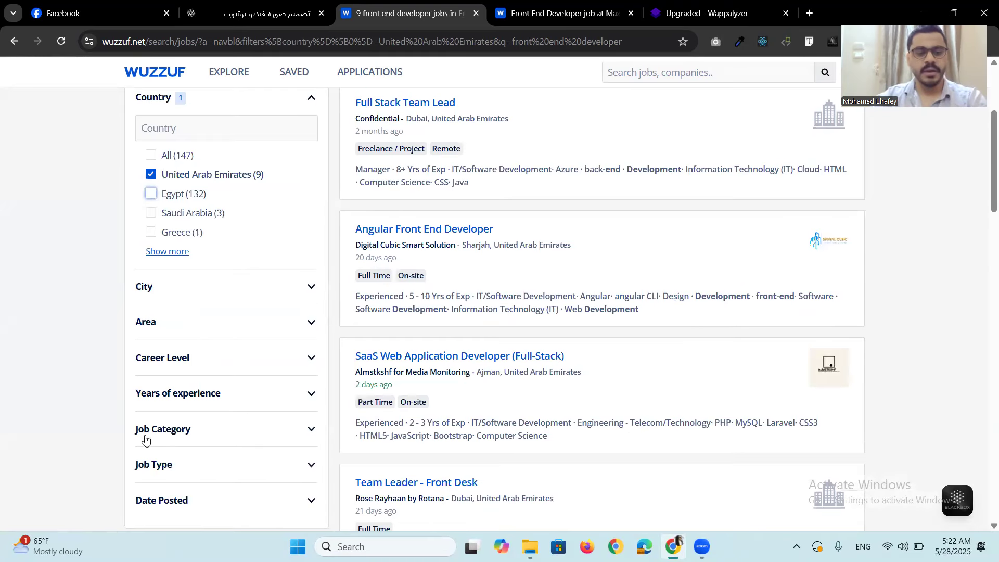
Filter the listings by years of experience, with a minimum of 1 and a maximum of 3.
{"action": "left_click", "coordinate": [176, 432]}
{"action": "left_click", "coordinate": [177, 431]}
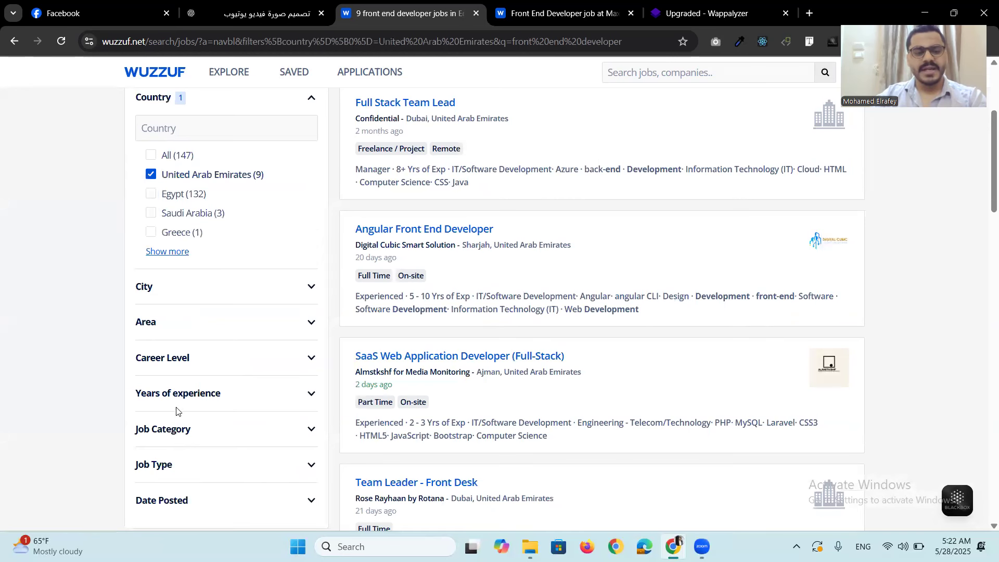
{"action": "left_click", "coordinate": [180, 399]}
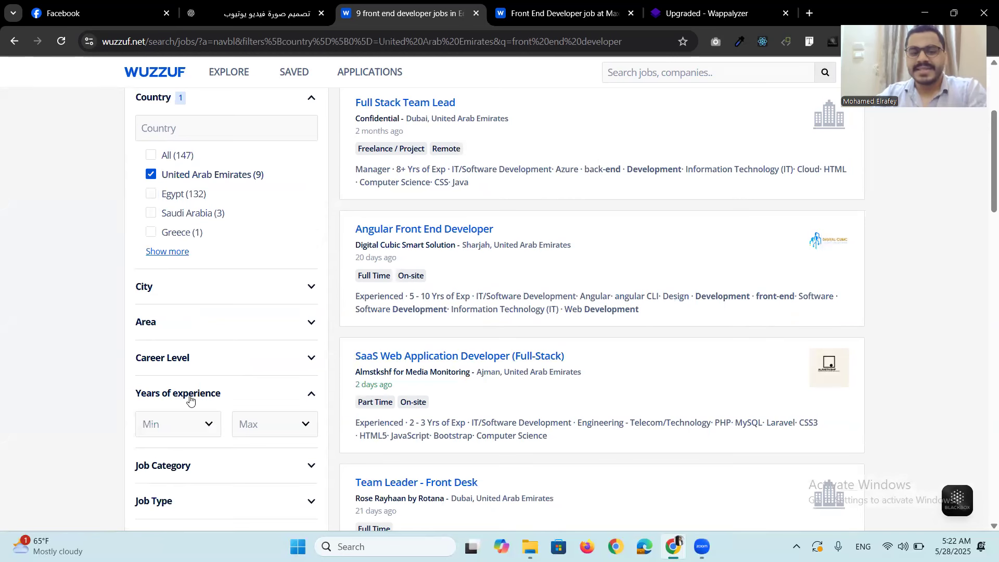
{"action": "left_click", "coordinate": [179, 424]}
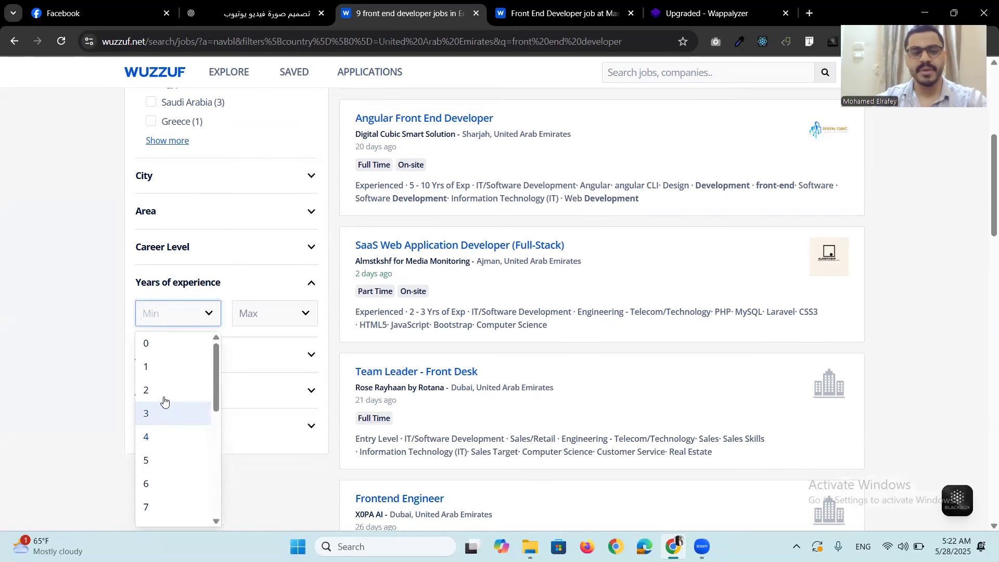
{"action": "left_click", "coordinate": [149, 367]}
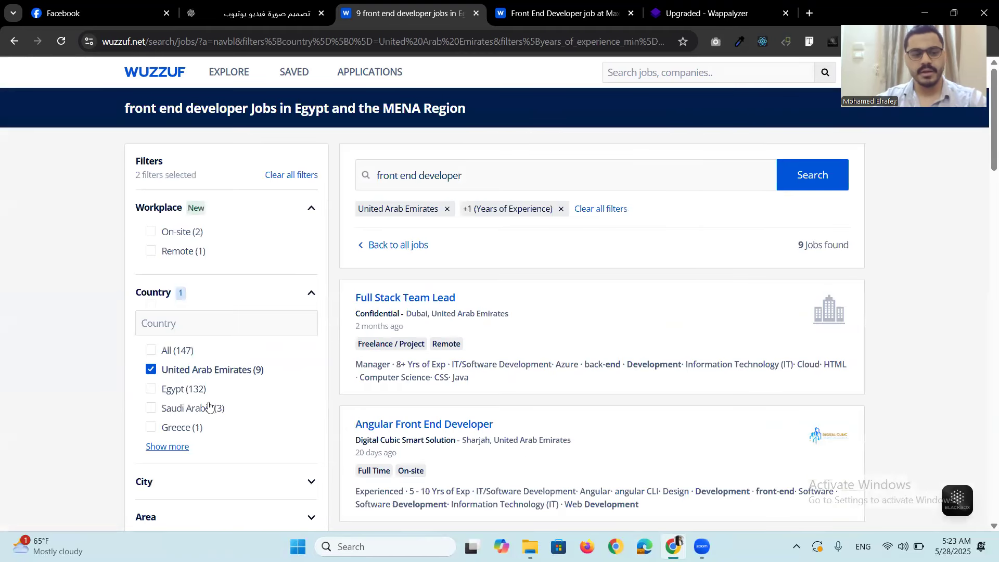
{"action": "scroll", "coordinate": [221, 398], "scroll_direction": "down", "scroll_amount": 3}
{"action": "scroll", "coordinate": [203, 432], "scroll_direction": "down", "scroll_amount": 3}
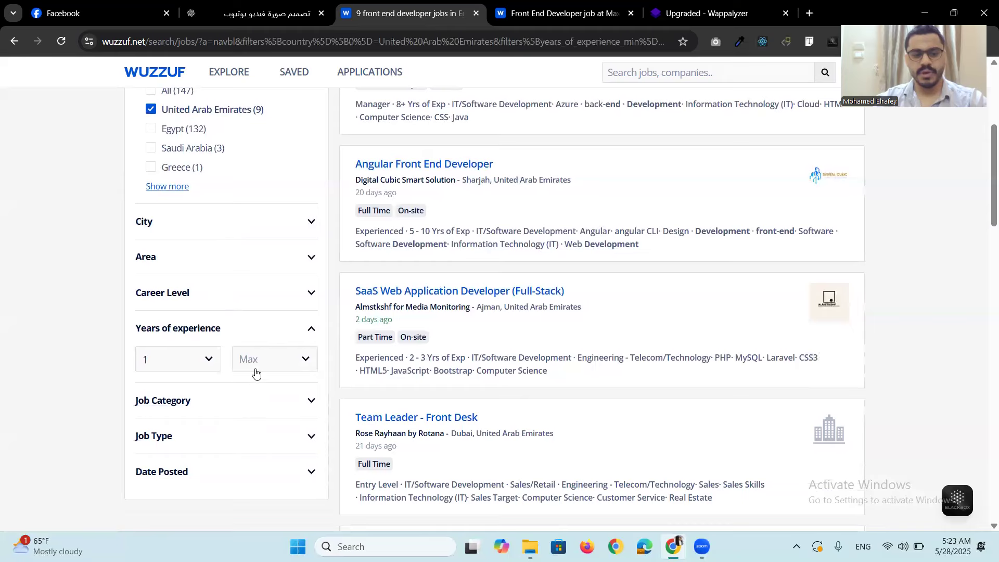
{"action": "left_click", "coordinate": [258, 364]}
{"action": "left_click", "coordinate": [255, 370]}
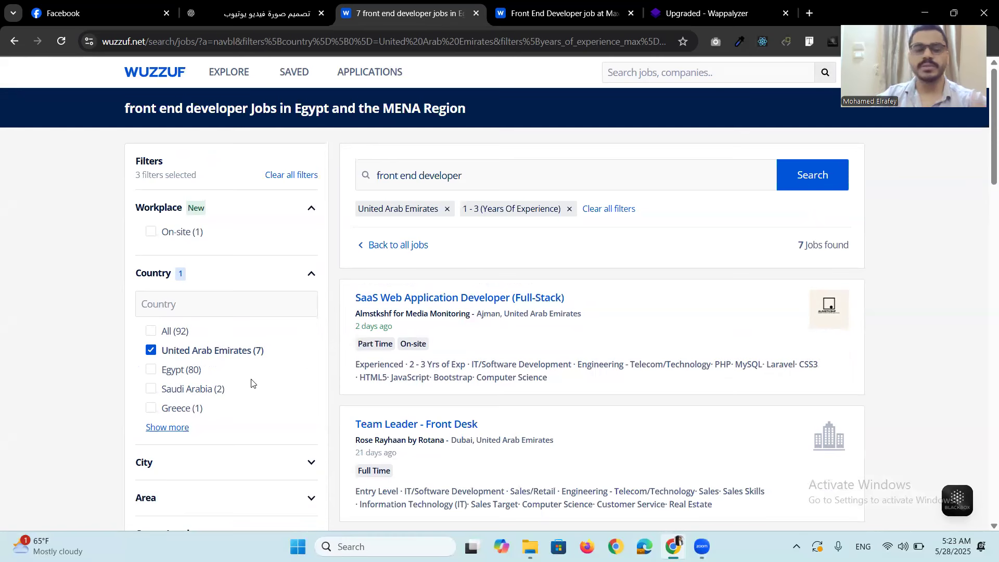
Open the Frontend Engineer posting from X0PA AI and examine its career level in the job details.
{"action": "scroll", "coordinate": [416, 432], "scroll_direction": "down", "scroll_amount": 3}
{"action": "scroll", "coordinate": [464, 422], "scroll_direction": "down", "scroll_amount": 3}
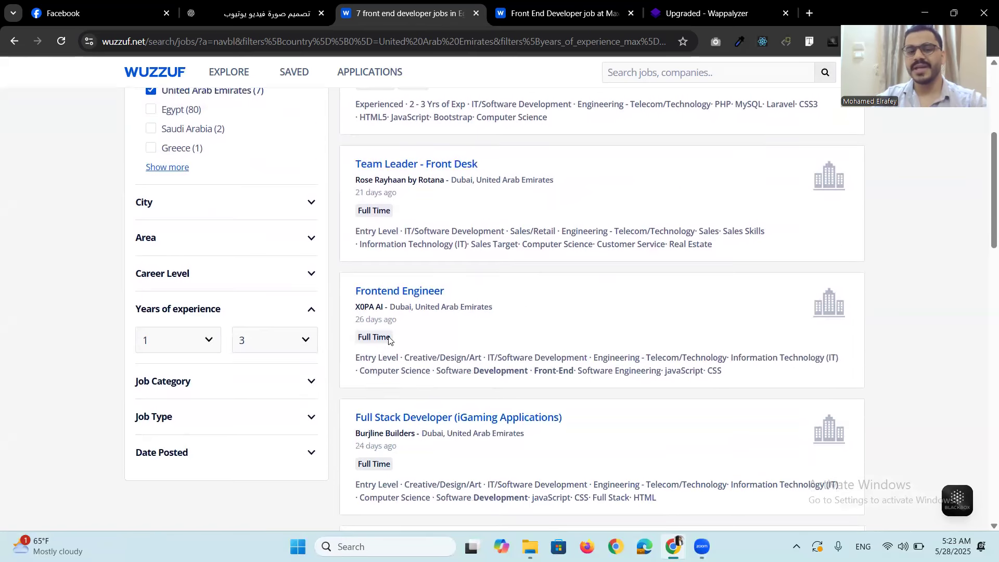
{"action": "left_click", "coordinate": [400, 296]}
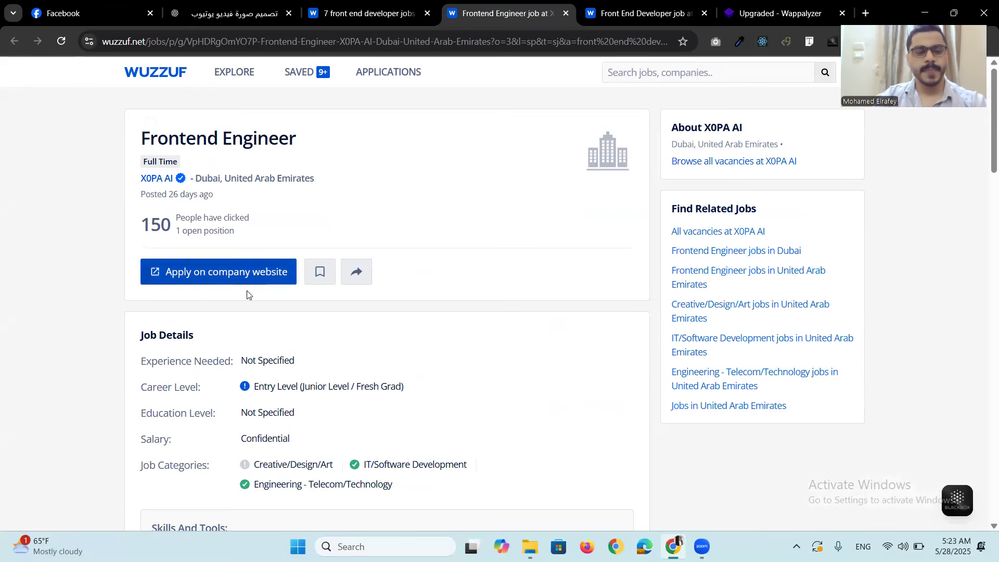
{"action": "scroll", "coordinate": [291, 348], "scroll_direction": "down", "scroll_amount": 1}
{"action": "mouse_move", "coordinate": [304, 321]}
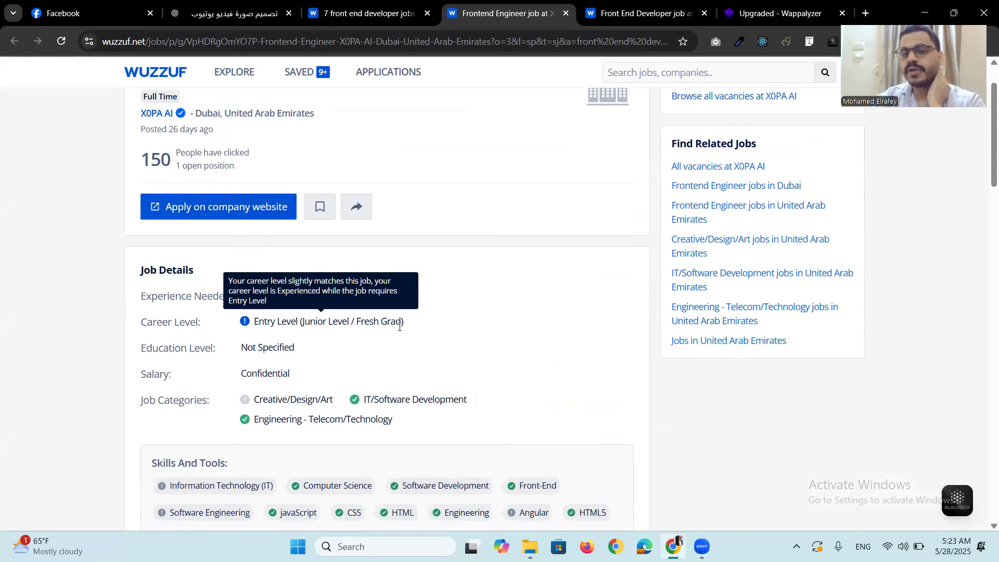
{"action": "left_click_drag", "start_coordinate": [403, 324], "coordinate": [355, 321]}
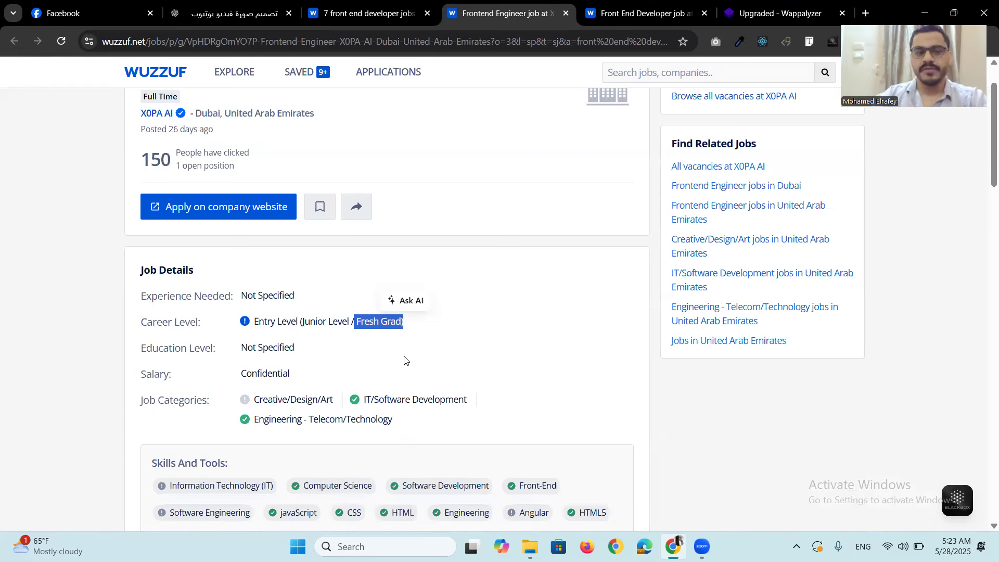
Go to the company website's application page for the Frontend Engineer job and check whether it accepts applications.
{"action": "left_click", "coordinate": [200, 212]}
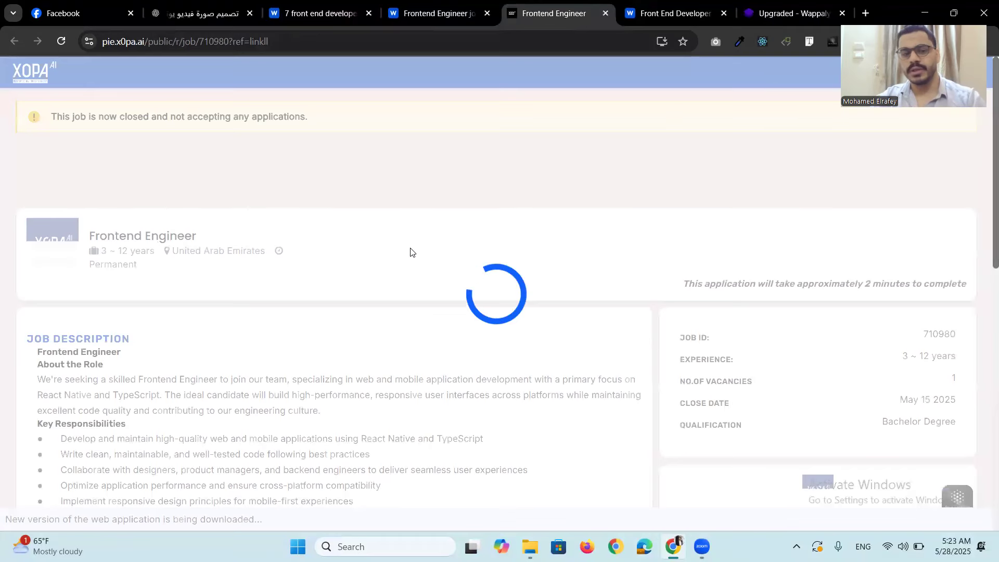
{"action": "scroll", "coordinate": [303, 237], "scroll_direction": "down", "scroll_amount": 3}
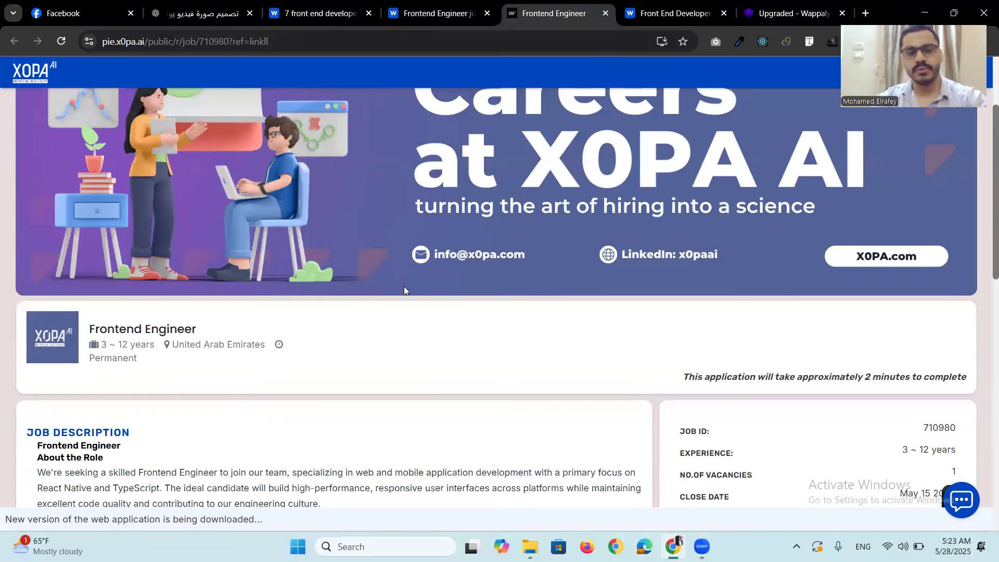
{"action": "scroll", "coordinate": [561, 219], "scroll_direction": "up", "scroll_amount": 2}
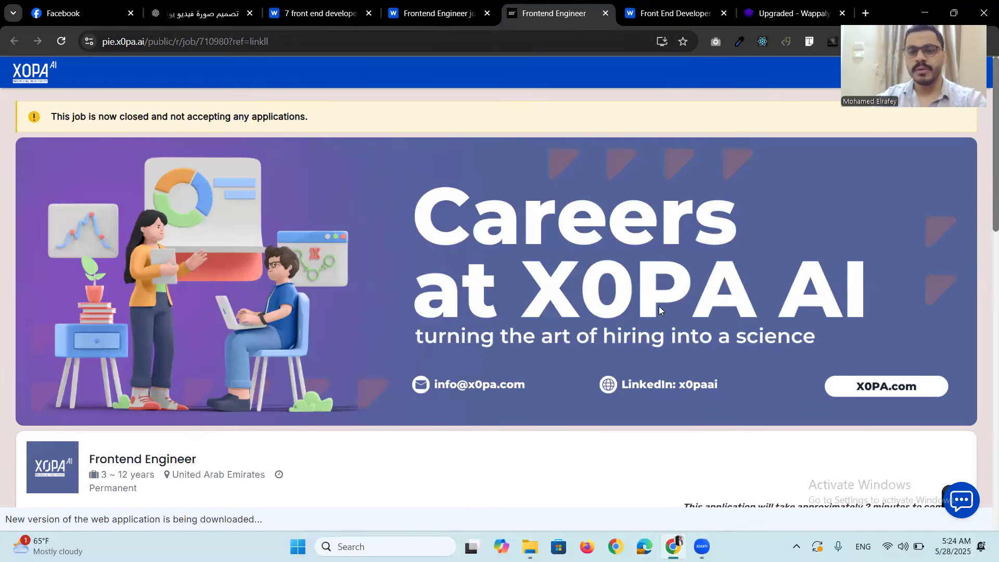
{"action": "scroll", "coordinate": [650, 298], "scroll_direction": "down", "scroll_amount": 3}
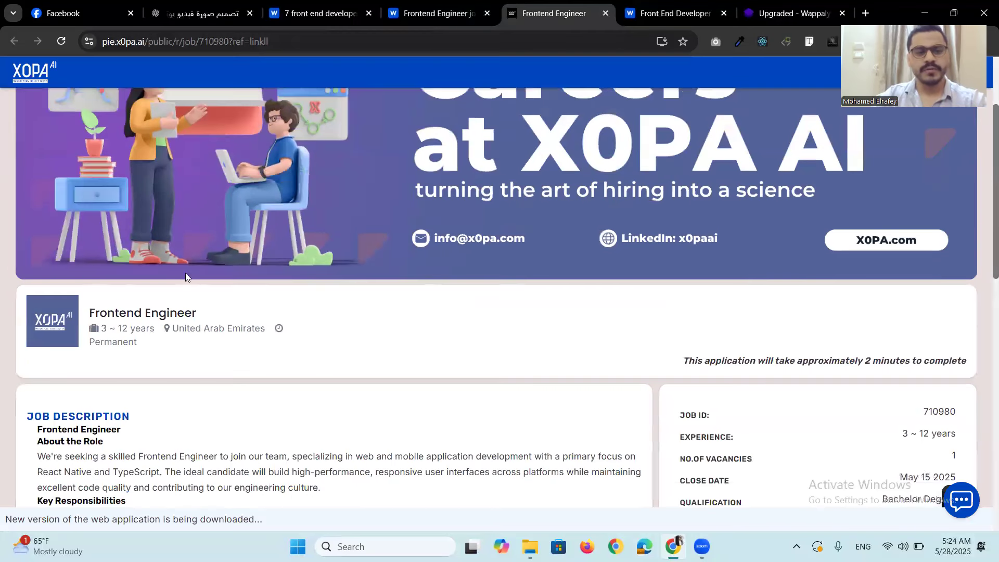
Examine the Frontend Engineer job's description, responsibilities, requirements and listed skills on the X0PA AI page.
{"action": "scroll", "coordinate": [185, 273], "scroll_direction": "down", "scroll_amount": 1}
{"action": "scroll", "coordinate": [200, 281], "scroll_direction": "down", "scroll_amount": 3}
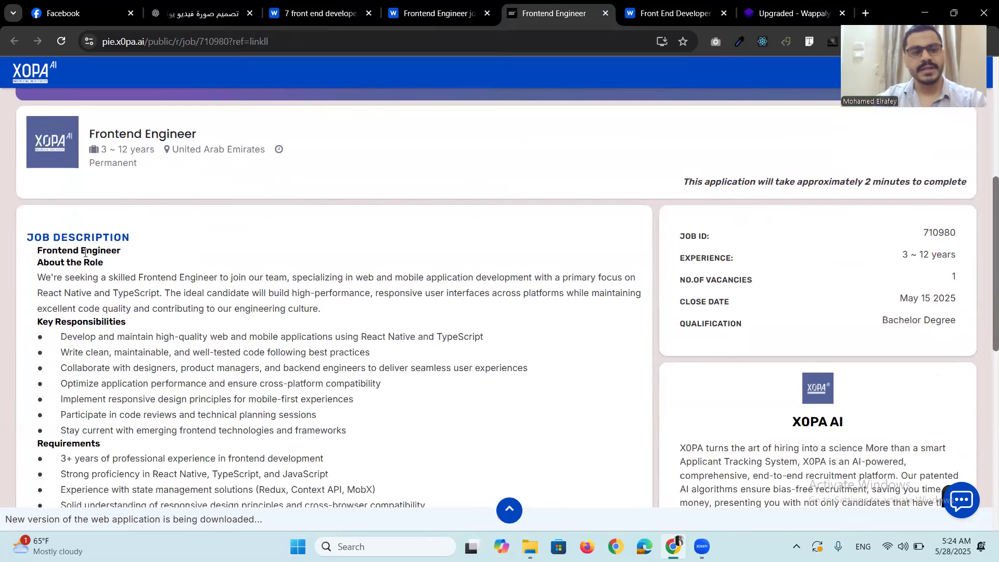
{"action": "scroll", "coordinate": [110, 173], "scroll_direction": "down", "scroll_amount": 2}
{"action": "scroll", "coordinate": [119, 327], "scroll_direction": "down", "scroll_amount": 2}
{"action": "scroll", "coordinate": [120, 327], "scroll_direction": "down", "scroll_amount": 2}
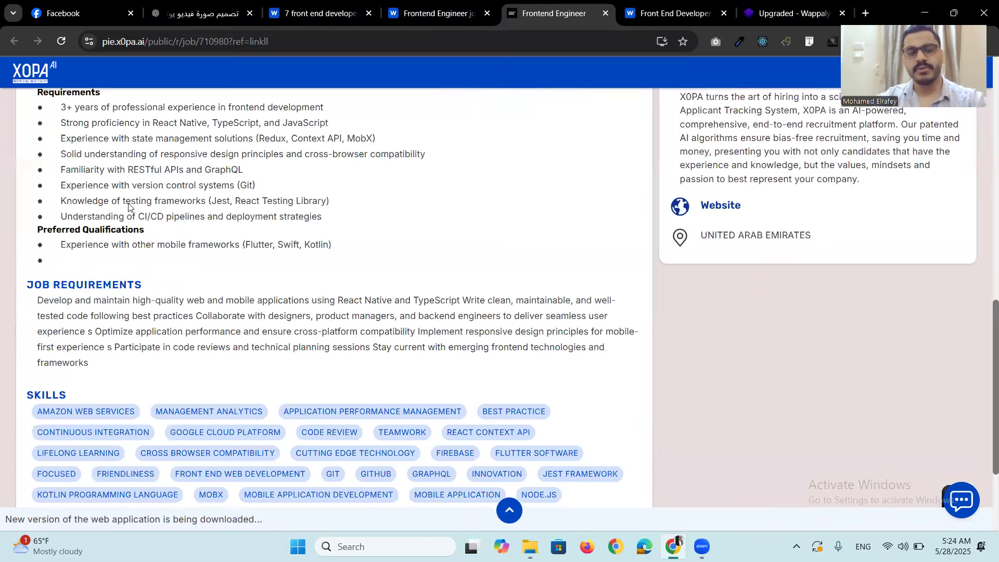
{"action": "scroll", "coordinate": [126, 271], "scroll_direction": "down", "scroll_amount": 3}
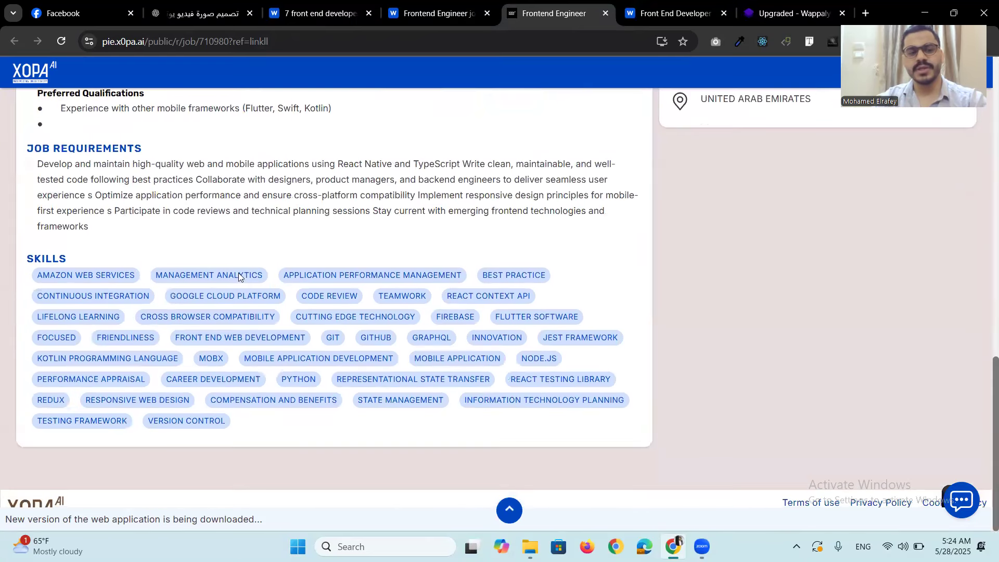
{"action": "scroll", "coordinate": [379, 316], "scroll_direction": "up", "scroll_amount": 7}
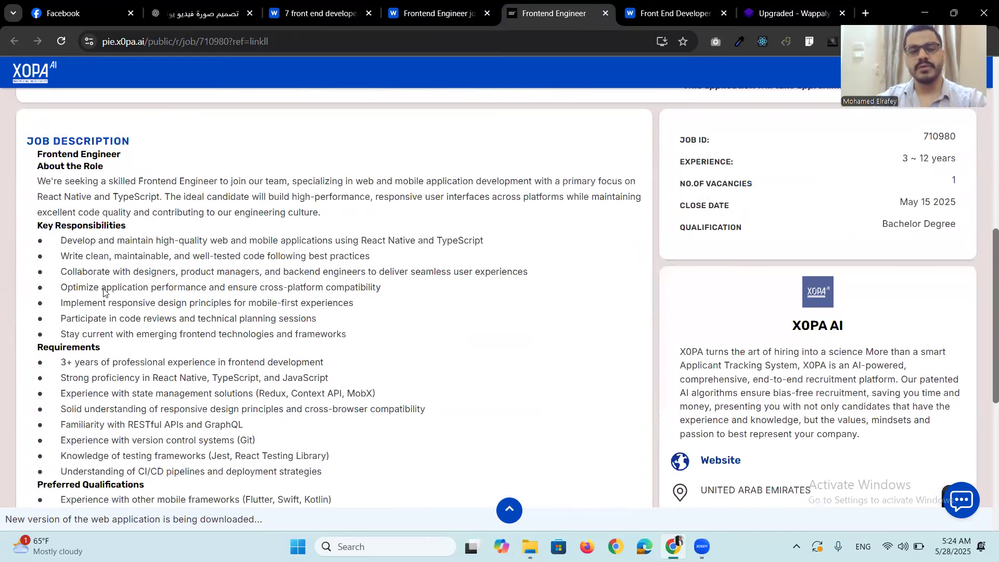
{"action": "scroll", "coordinate": [102, 290], "scroll_direction": "up", "scroll_amount": 3}
{"action": "scroll", "coordinate": [818, 385], "scroll_direction": "down", "scroll_amount": 9}
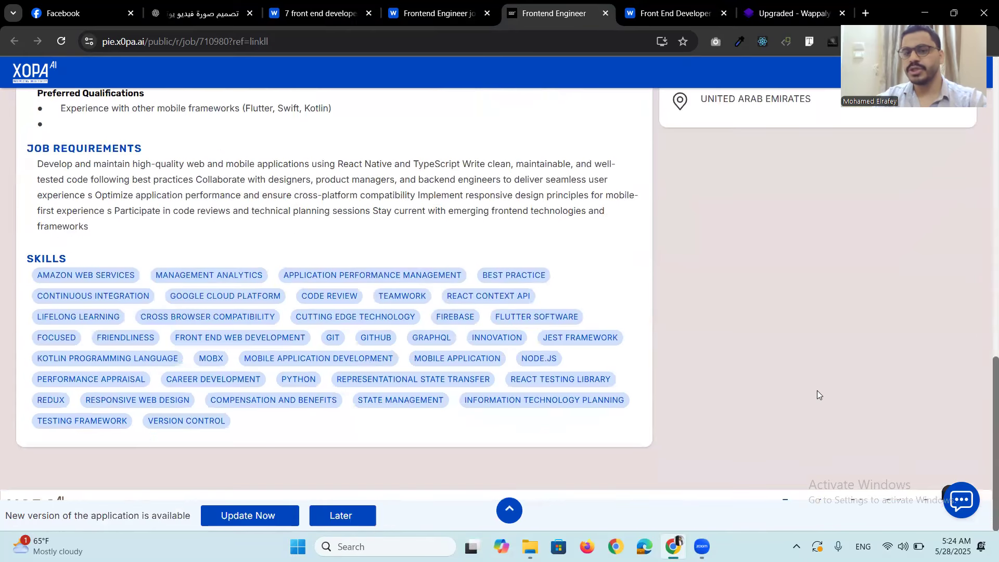
{"action": "scroll", "coordinate": [817, 390], "scroll_direction": "up", "scroll_amount": 12}
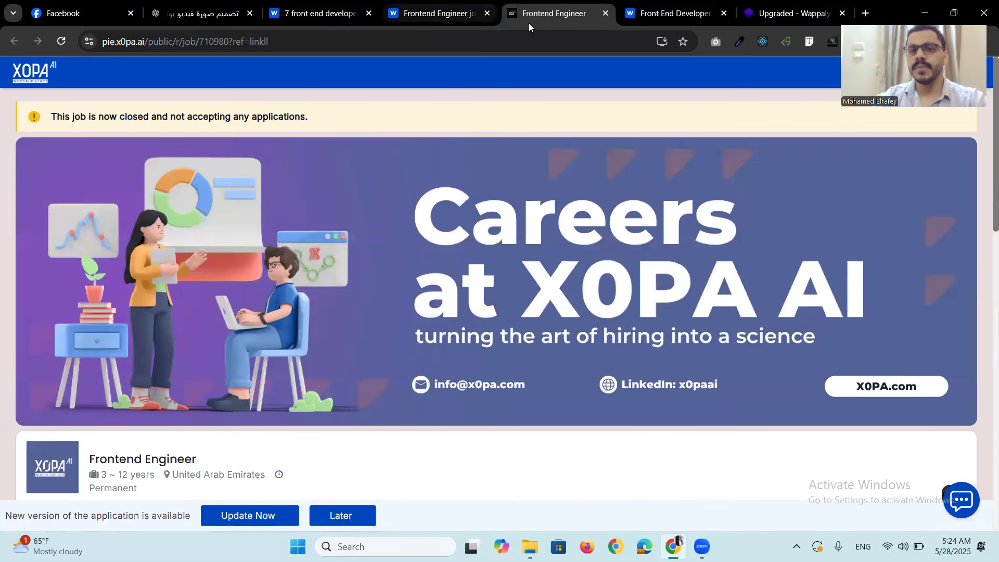
Close the two Frontend Engineer pages and return to the filtered United Arab Emirates search results.
{"action": "left_click", "coordinate": [488, 13]}
{"action": "left_click", "coordinate": [487, 13]}
{"action": "left_click", "coordinate": [331, 8]}
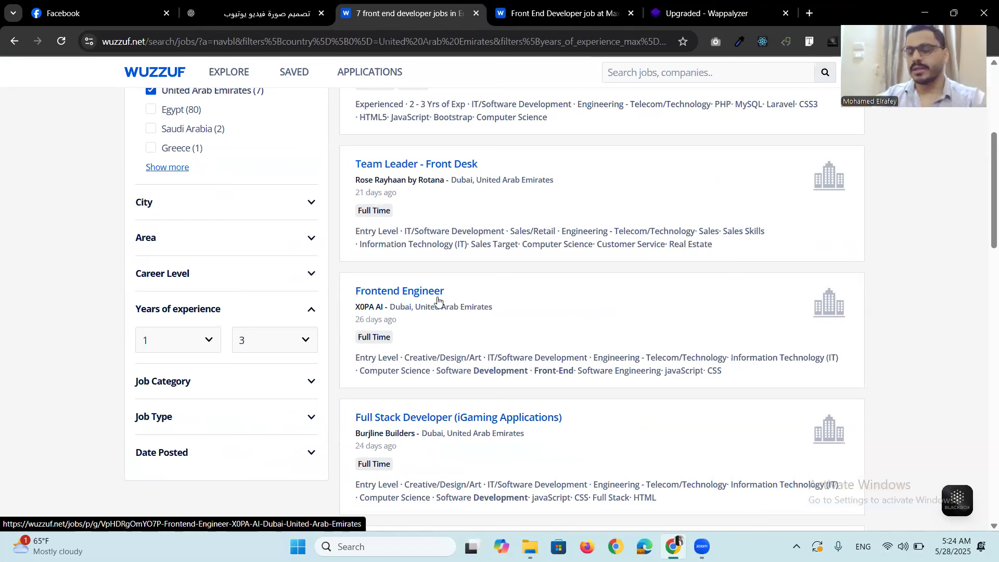
{"action": "scroll", "coordinate": [438, 300], "scroll_direction": "up", "scroll_amount": 5}
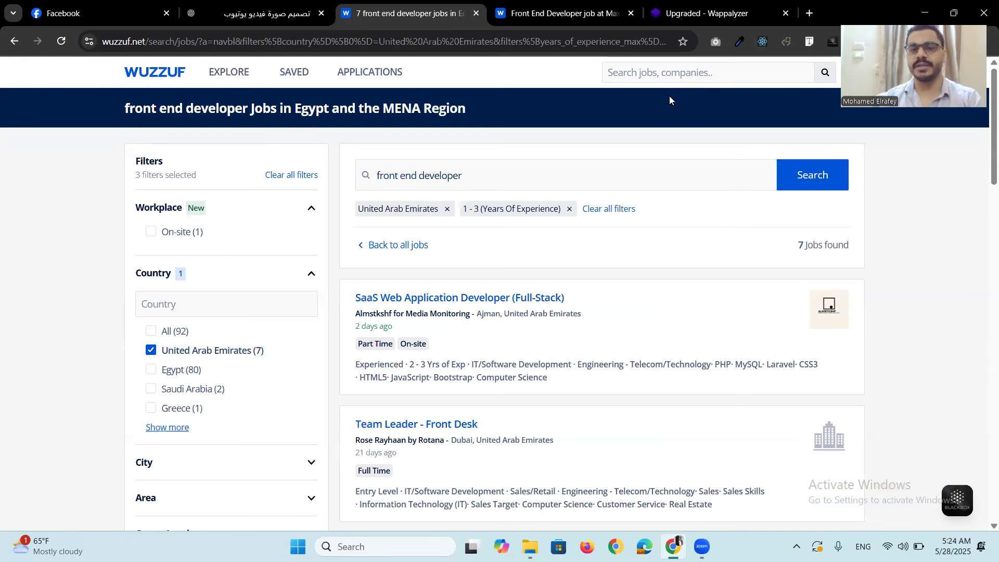
Open the list of submitted job applications and examine the status labels on its first page, including the In Consideration explanation.
{"action": "left_click", "coordinate": [368, 71]}
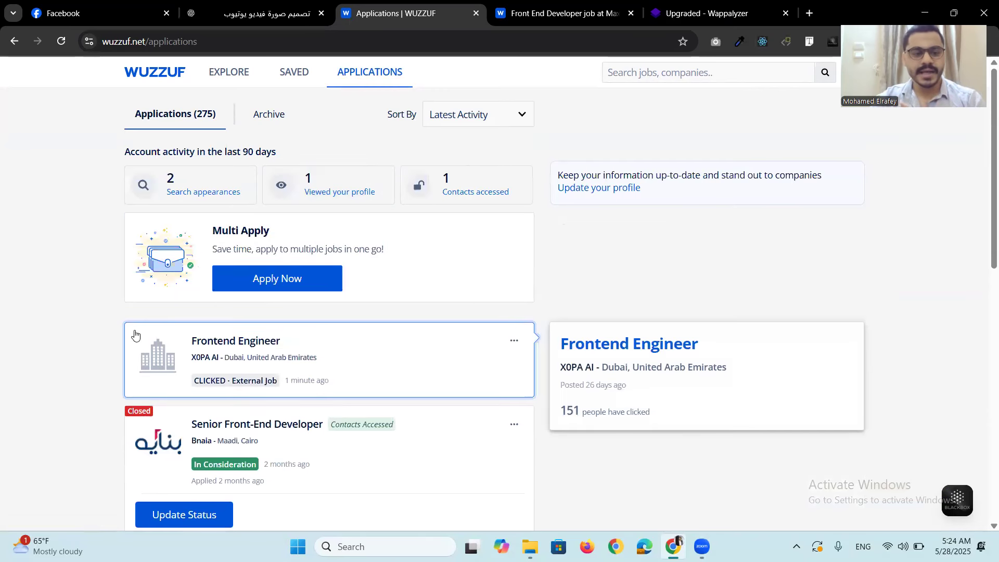
{"action": "scroll", "coordinate": [50, 305], "scroll_direction": "down", "scroll_amount": 1}
{"action": "scroll", "coordinate": [57, 308], "scroll_direction": "down", "scroll_amount": 5}
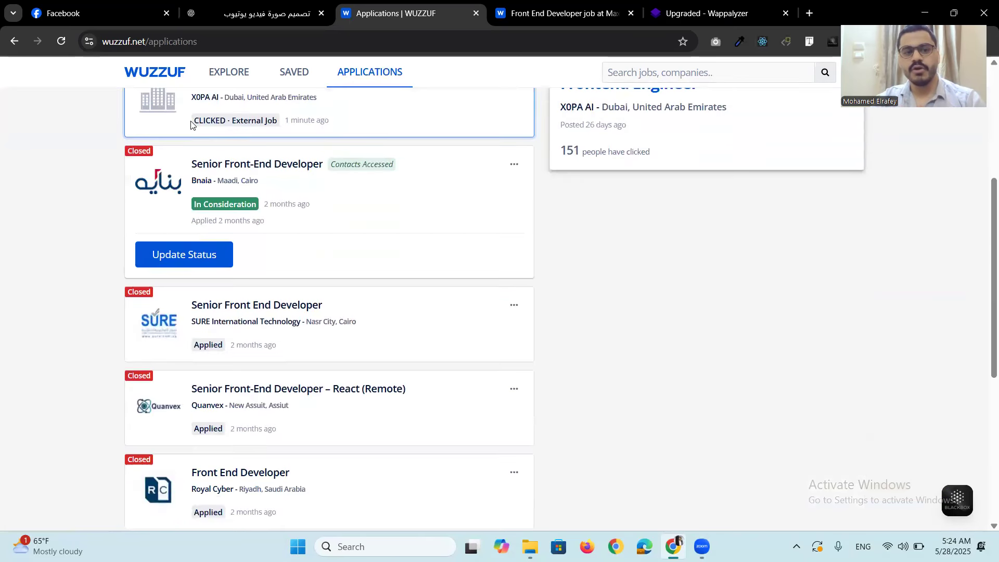
{"action": "scroll", "coordinate": [357, 245], "scroll_direction": "up", "scroll_amount": 3}
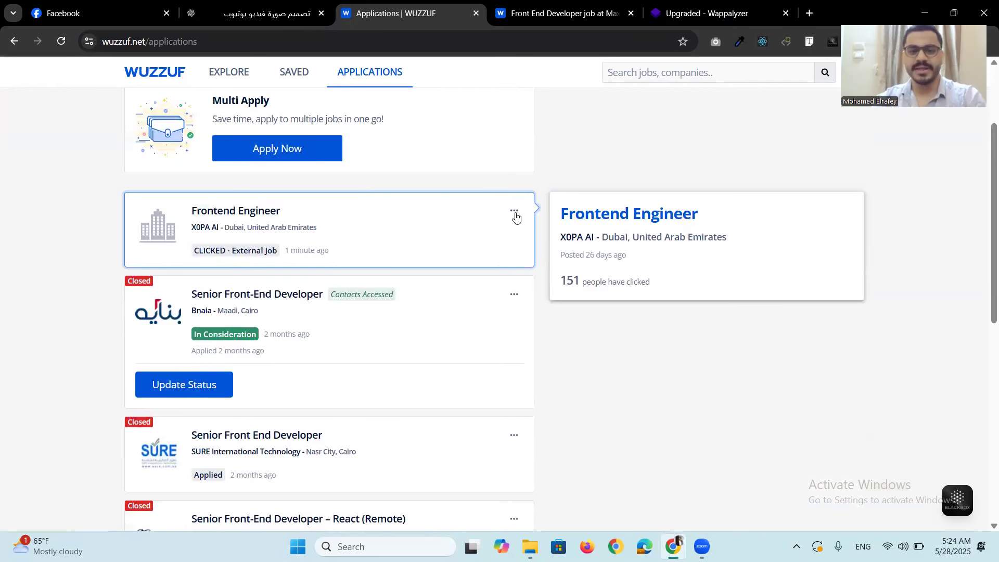
{"action": "scroll", "coordinate": [207, 223], "scroll_direction": "down", "scroll_amount": 3}
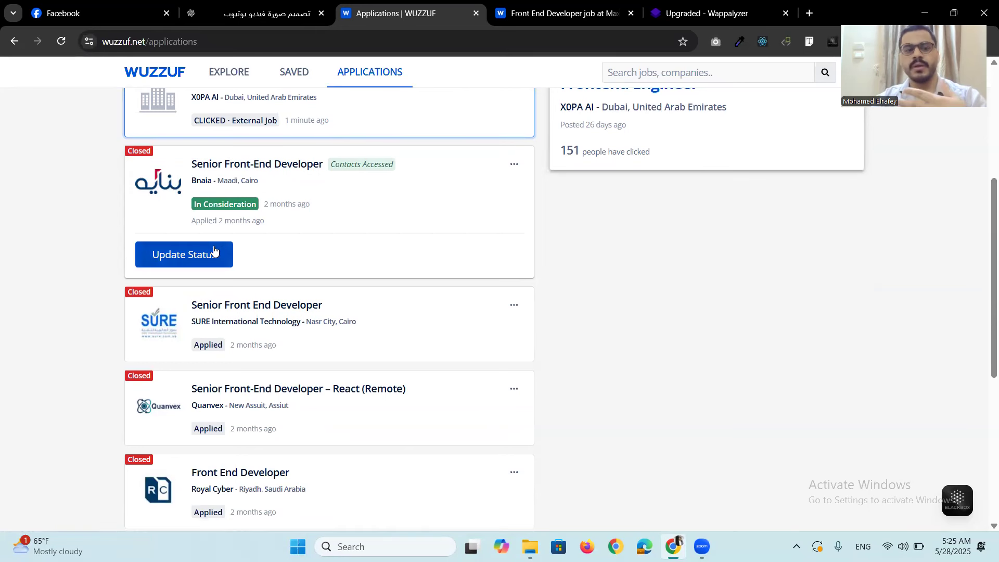
{"action": "mouse_move", "coordinate": [245, 210]}
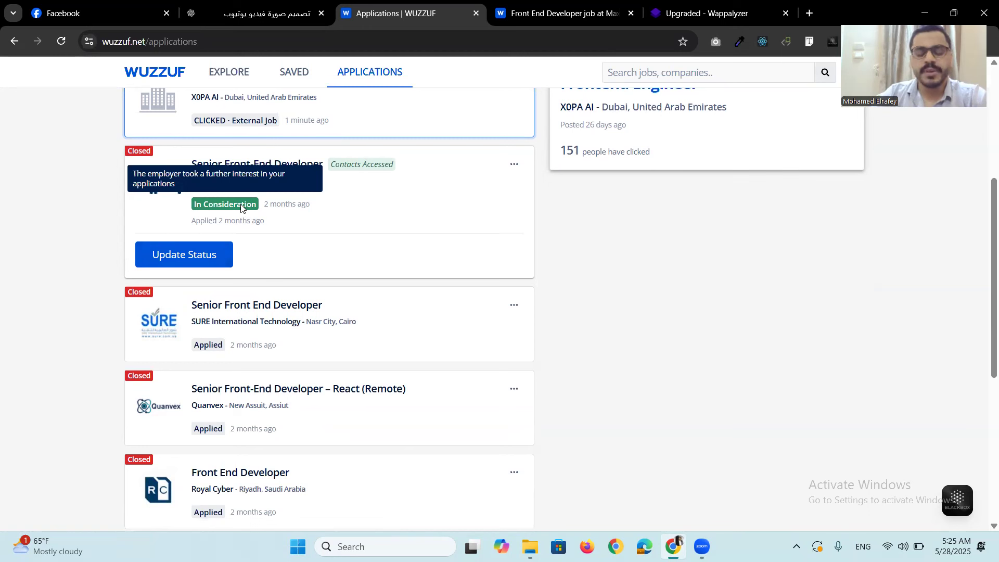
{"action": "scroll", "coordinate": [241, 207], "scroll_direction": "down", "scroll_amount": 3}
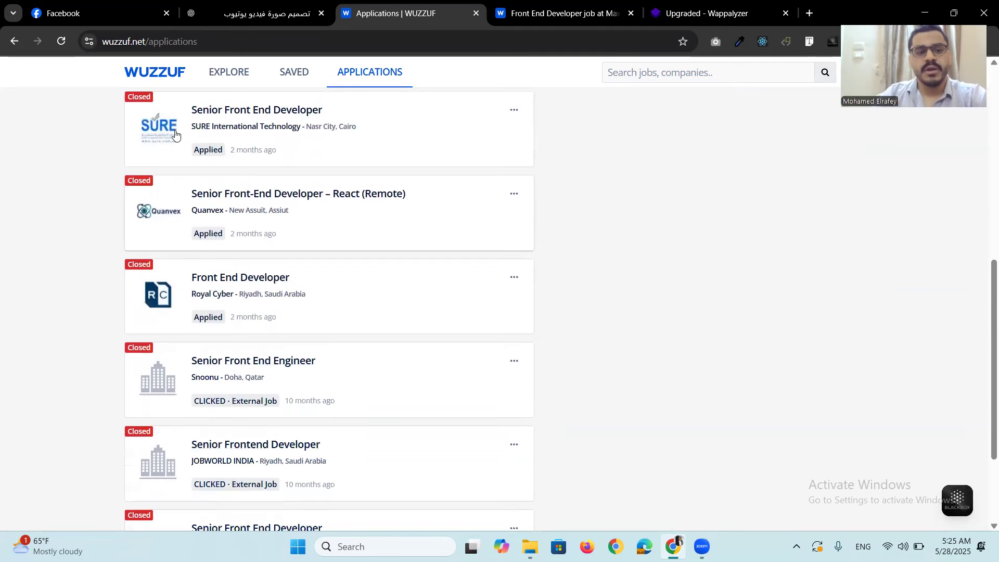
{"action": "scroll", "coordinate": [198, 240], "scroll_direction": "down", "scroll_amount": 2}
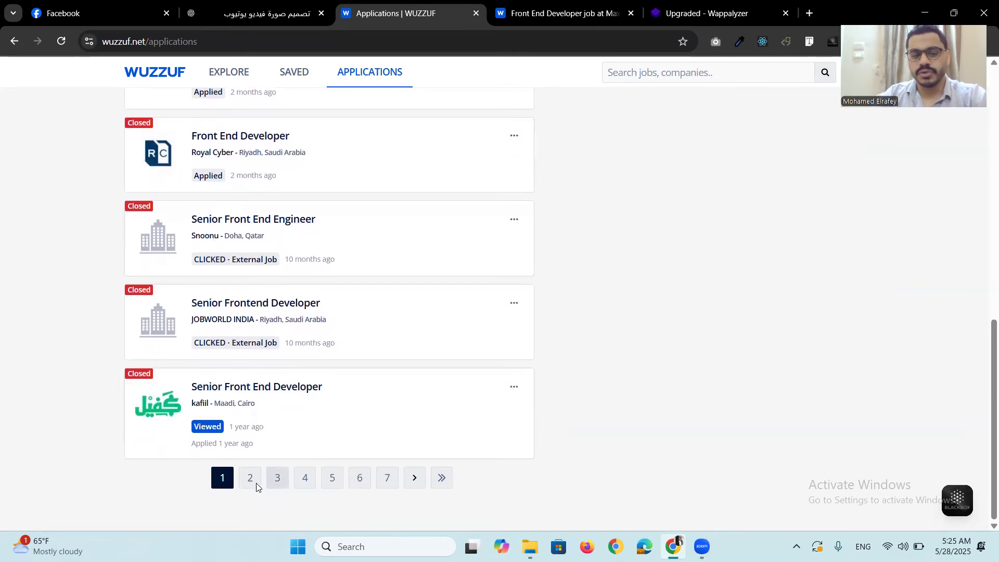
Go to page 2 of the applications list and examine the status of each application.
{"action": "left_click", "coordinate": [249, 481]}
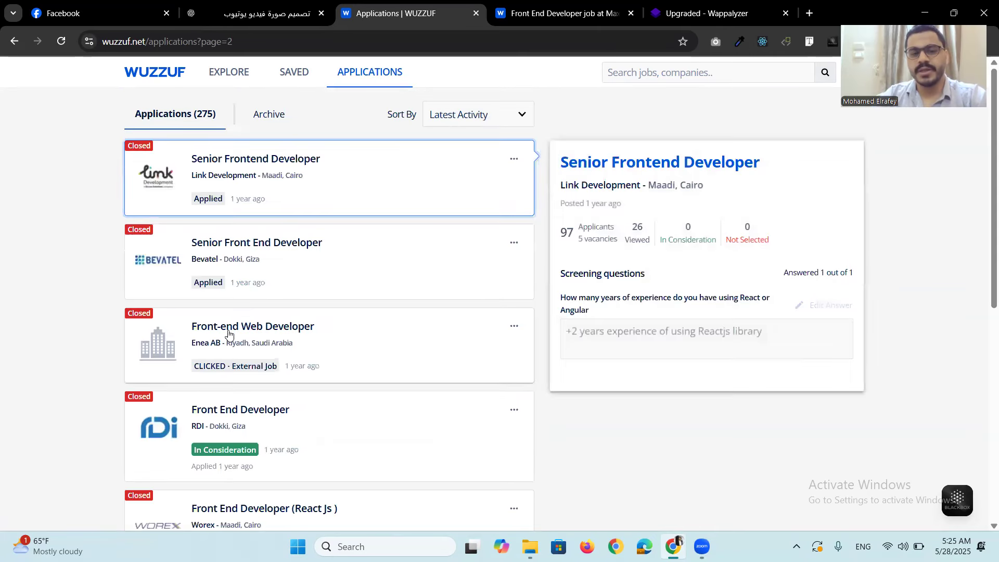
{"action": "scroll", "coordinate": [221, 380], "scroll_direction": "down", "scroll_amount": 3}
{"action": "scroll", "coordinate": [235, 364], "scroll_direction": "down", "scroll_amount": 3}
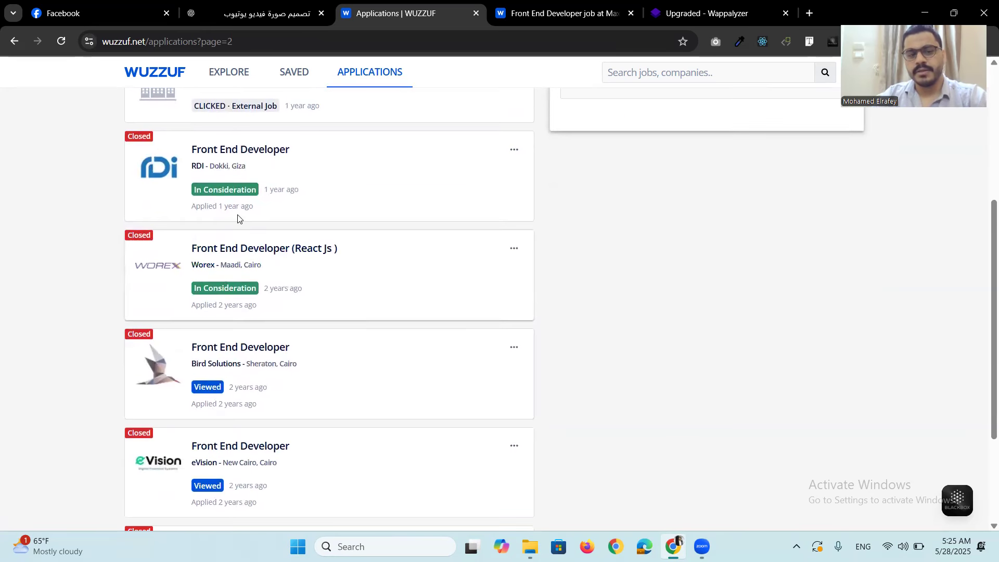
{"action": "scroll", "coordinate": [240, 333], "scroll_direction": "down", "scroll_amount": 3}
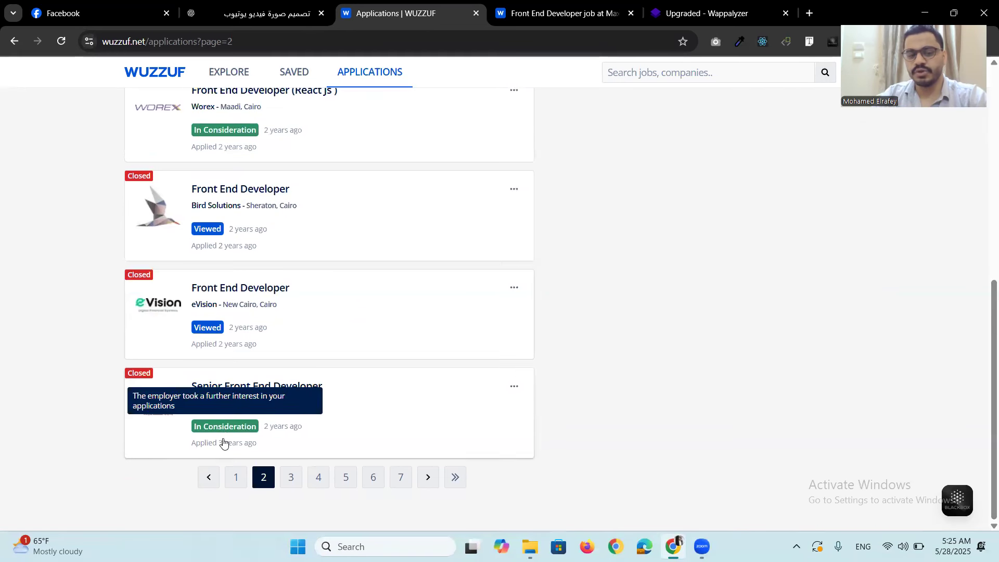
Go to page 3 of the applications list and examine the statuses of the older front end applications.
{"action": "left_click", "coordinate": [292, 478]}
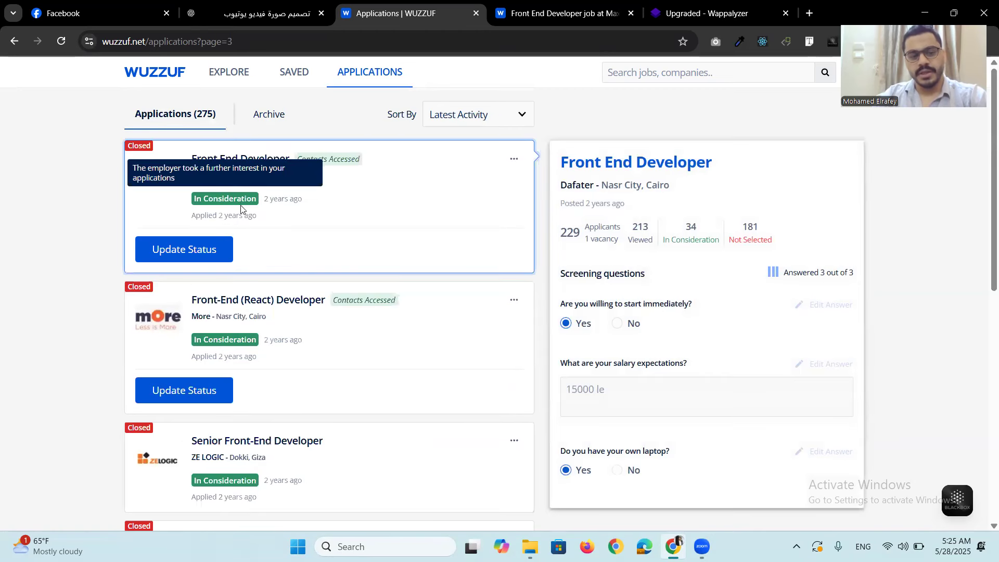
{"action": "scroll", "coordinate": [254, 379], "scroll_direction": "down", "scroll_amount": 3}
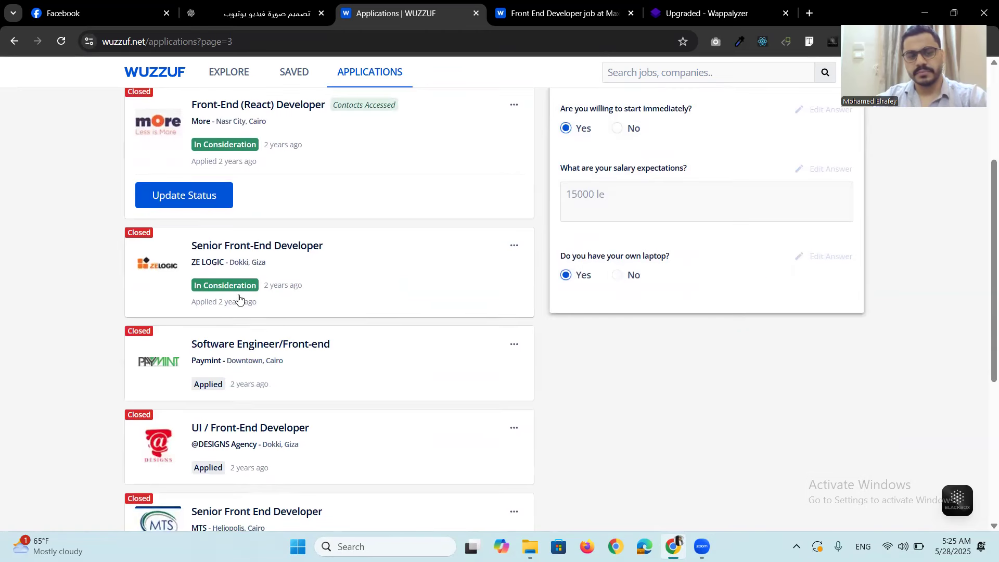
{"action": "scroll", "coordinate": [255, 312], "scroll_direction": "down", "scroll_amount": 1}
{"action": "scroll", "coordinate": [292, 312], "scroll_direction": "down", "scroll_amount": 3}
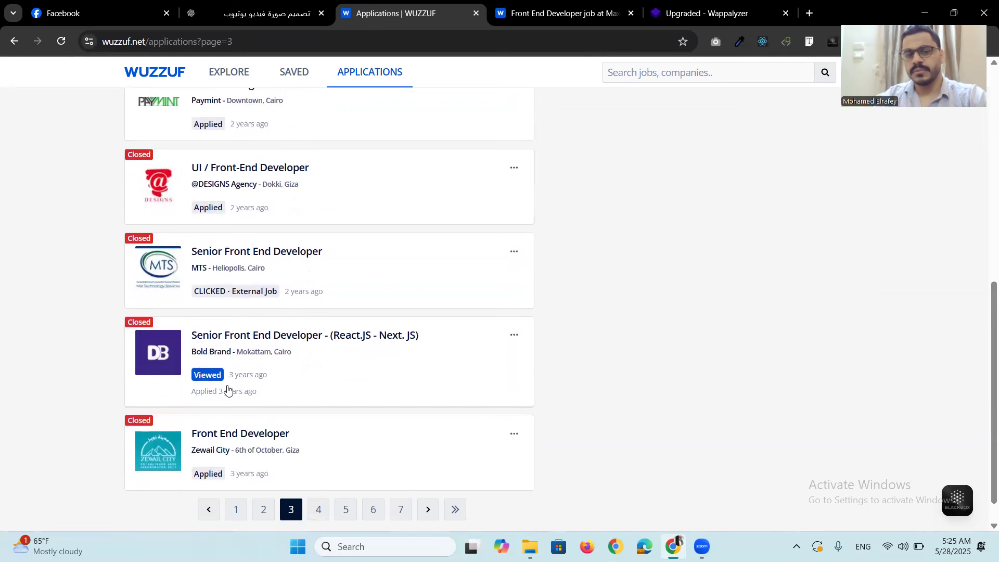
{"action": "scroll", "coordinate": [226, 390], "scroll_direction": "down", "scroll_amount": 1}
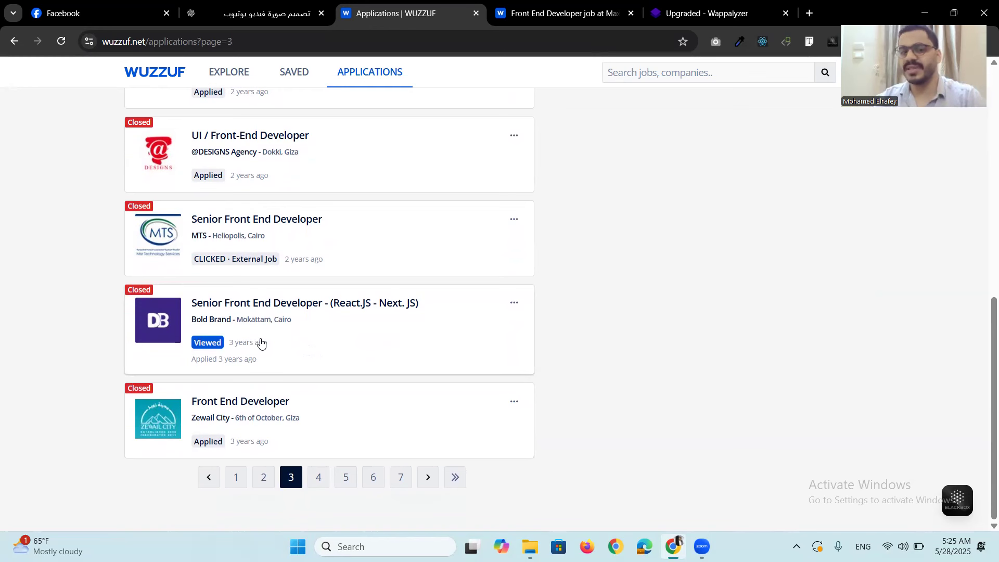
{"action": "scroll", "coordinate": [271, 260], "scroll_direction": "up", "scroll_amount": 15}
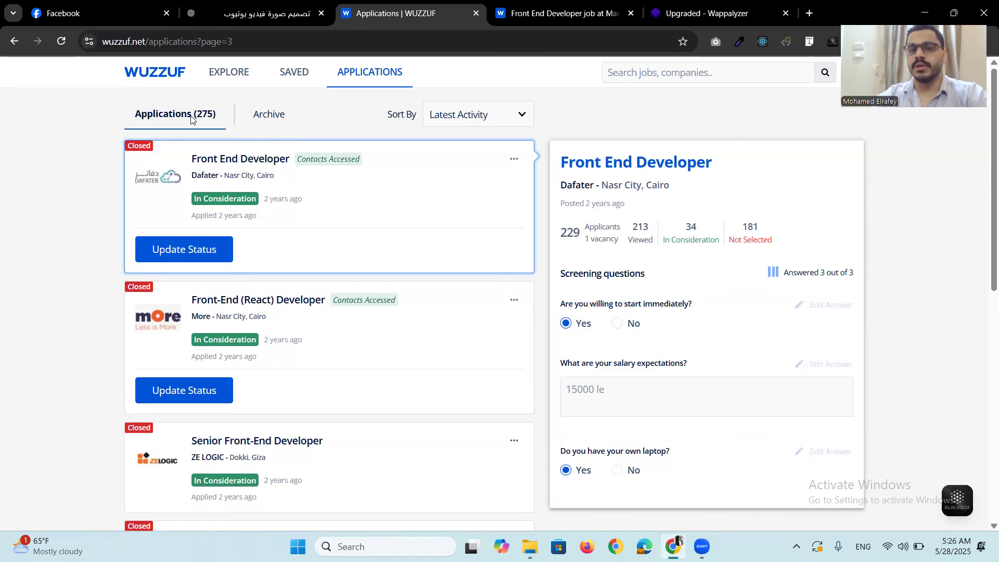
Switch to the Maxevia job page, open the account's own profile from there and examine its header, social links and introductory videos section.
{"action": "key", "text": "ctrl+Tab"}
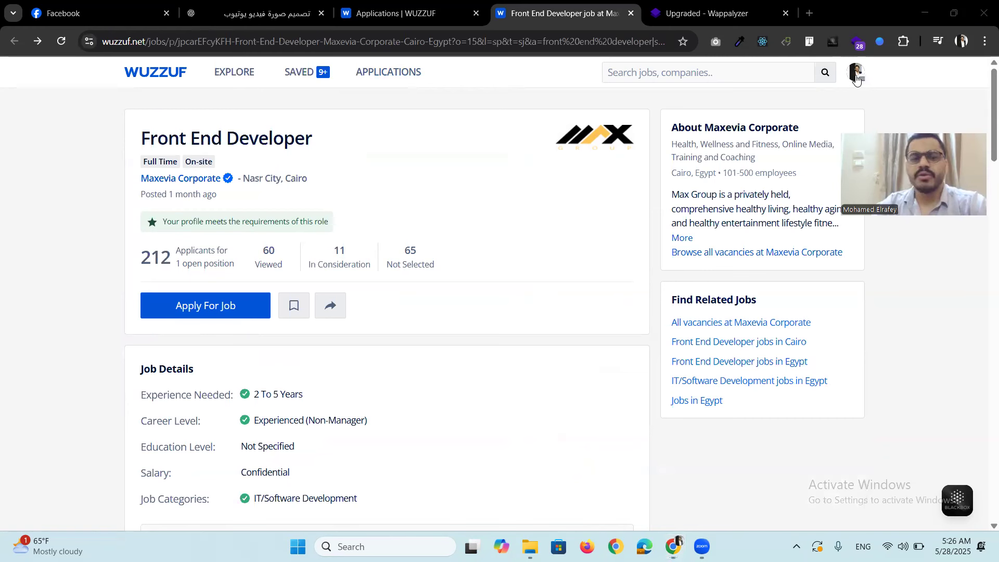
{"action": "left_click", "coordinate": [856, 76]}
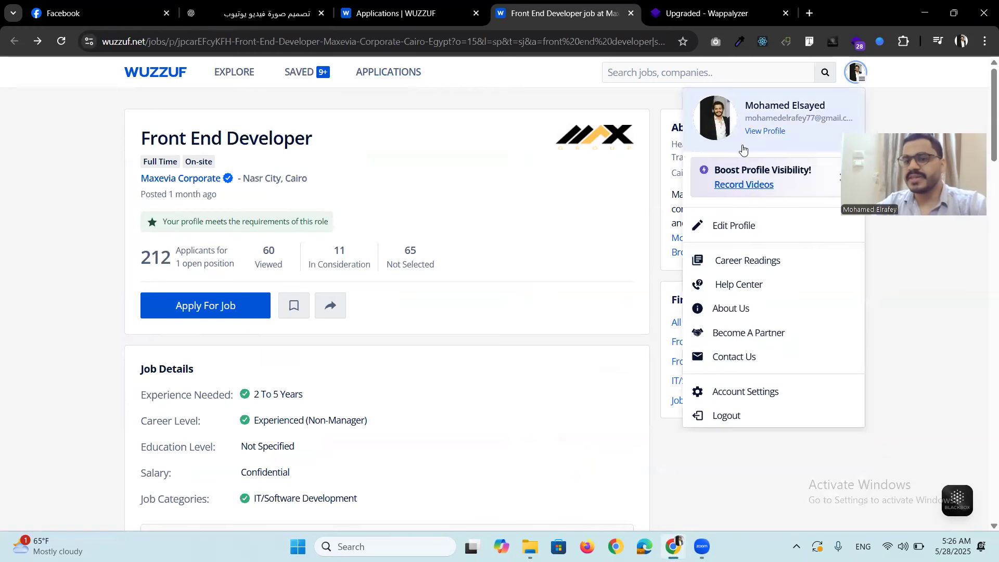
{"action": "left_click", "coordinate": [782, 109]}
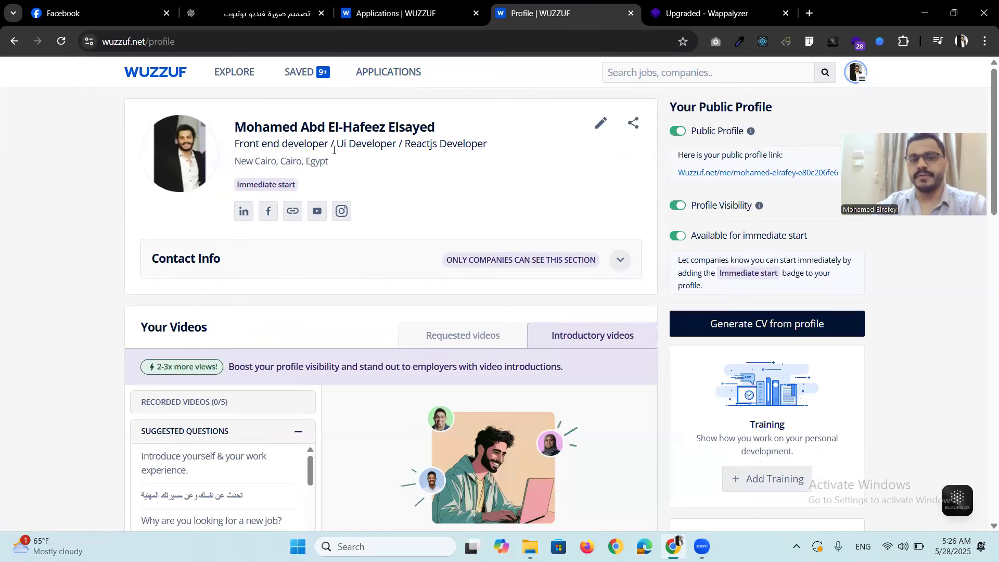
{"action": "scroll", "coordinate": [435, 220], "scroll_direction": "down", "scroll_amount": 1}
{"action": "scroll", "coordinate": [438, 215], "scroll_direction": "down", "scroll_amount": 6}
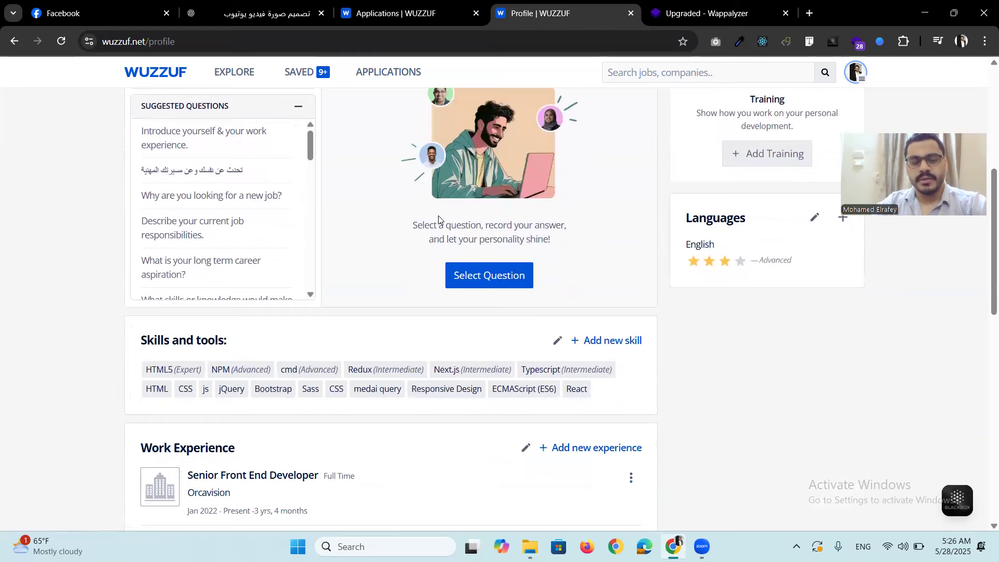
{"action": "scroll", "coordinate": [383, 342], "scroll_direction": "up", "scroll_amount": 2}
{"action": "scroll", "coordinate": [366, 172], "scroll_direction": "up", "scroll_amount": 3}
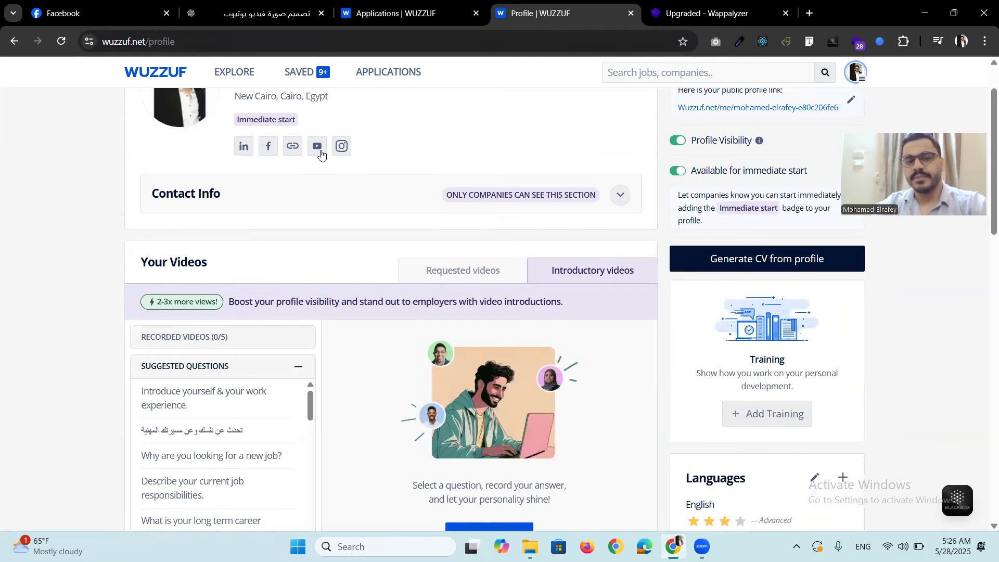
{"action": "scroll", "coordinate": [364, 196], "scroll_direction": "up", "scroll_amount": 1}
Examine the skills and tools, work experience and education sections of the profile, then return to its beginning.
{"action": "scroll", "coordinate": [280, 308], "scroll_direction": "down", "scroll_amount": 3}
{"action": "scroll", "coordinate": [281, 307], "scroll_direction": "down", "scroll_amount": 8}
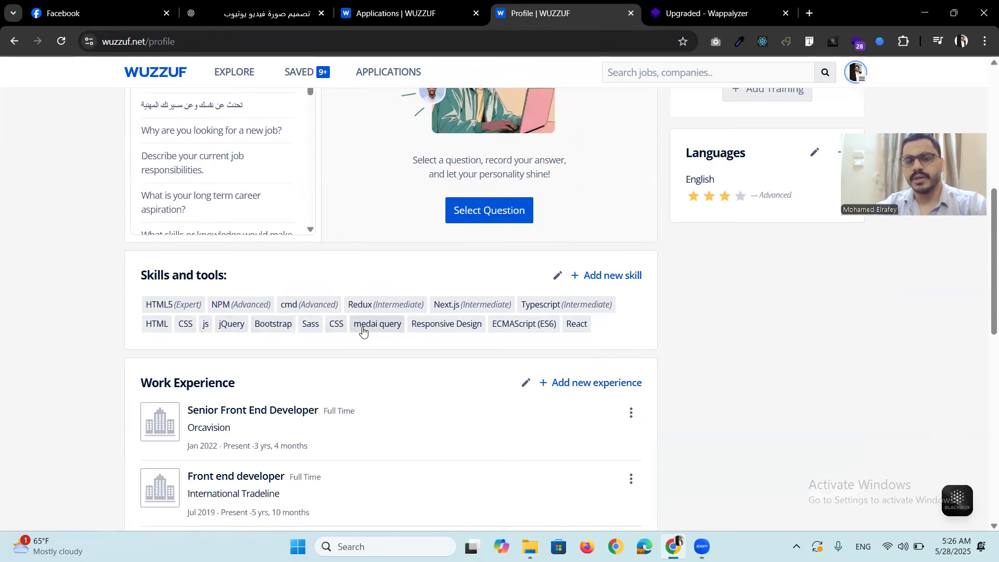
{"action": "scroll", "coordinate": [261, 319], "scroll_direction": "down", "scroll_amount": 5}
{"action": "scroll", "coordinate": [199, 257], "scroll_direction": "up", "scroll_amount": 6}
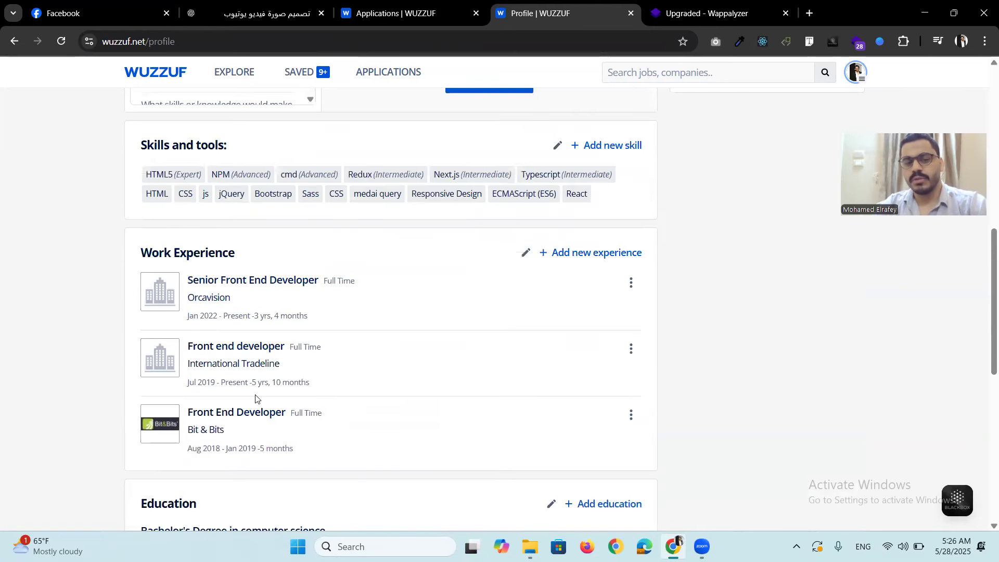
{"action": "scroll", "coordinate": [253, 397], "scroll_direction": "down", "scroll_amount": 4}
{"action": "scroll", "coordinate": [302, 384], "scroll_direction": "up", "scroll_amount": 5}
{"action": "scroll", "coordinate": [406, 339], "scroll_direction": "up", "scroll_amount": 9}
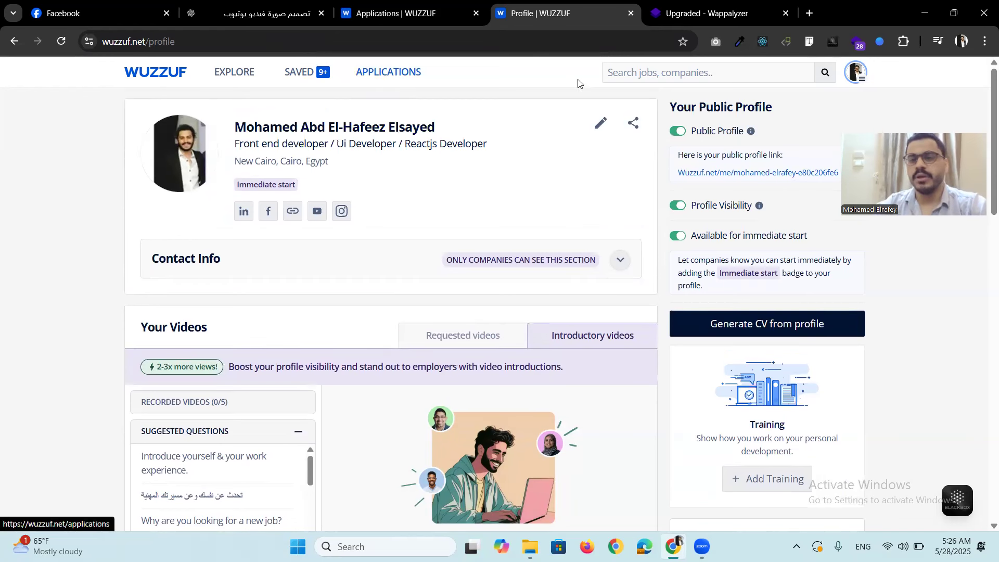
Revisit the applications list, then open the saved opportunities and look through the draft applications.
{"action": "left_click", "coordinate": [383, 74]}
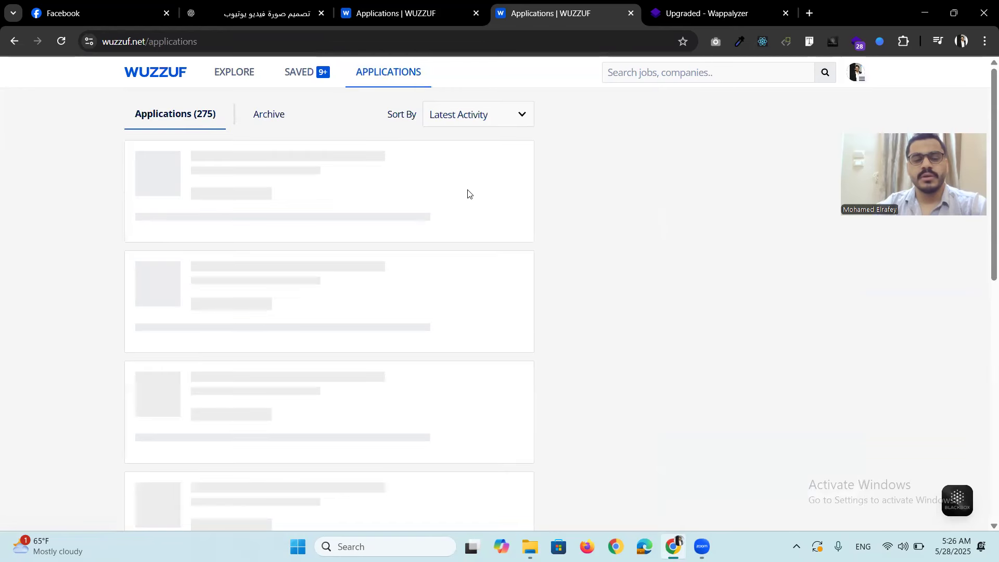
{"action": "scroll", "coordinate": [288, 462], "scroll_direction": "down", "scroll_amount": 5}
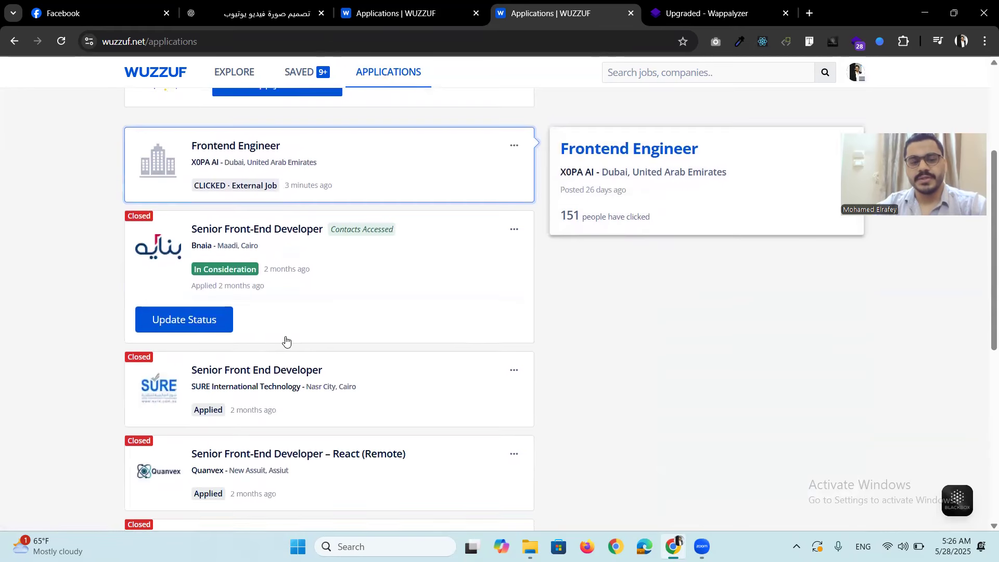
{"action": "left_click", "coordinate": [298, 71]}
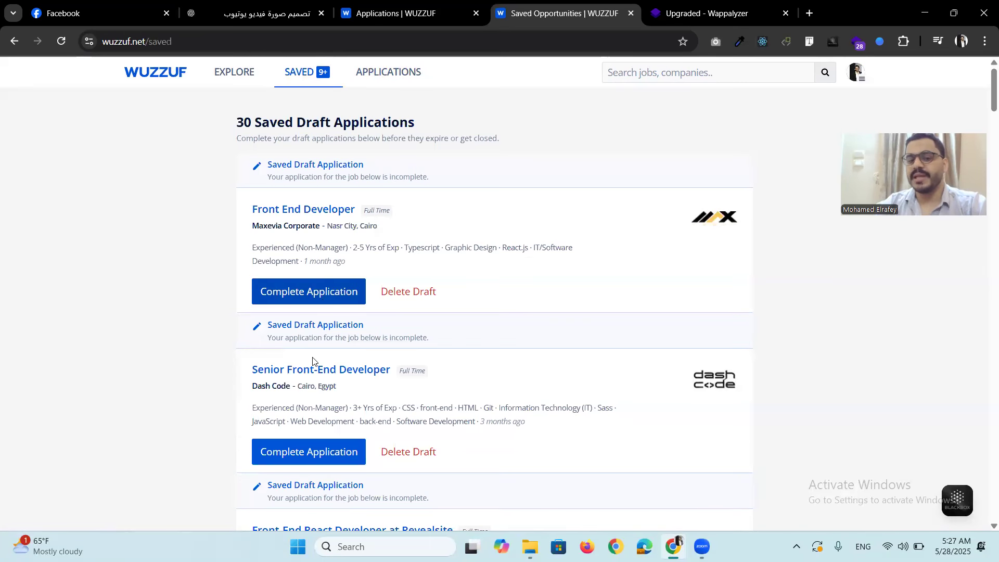
{"action": "scroll", "coordinate": [318, 354], "scroll_direction": "down", "scroll_amount": 8}
{"action": "scroll", "coordinate": [335, 408], "scroll_direction": "down", "scroll_amount": 6}
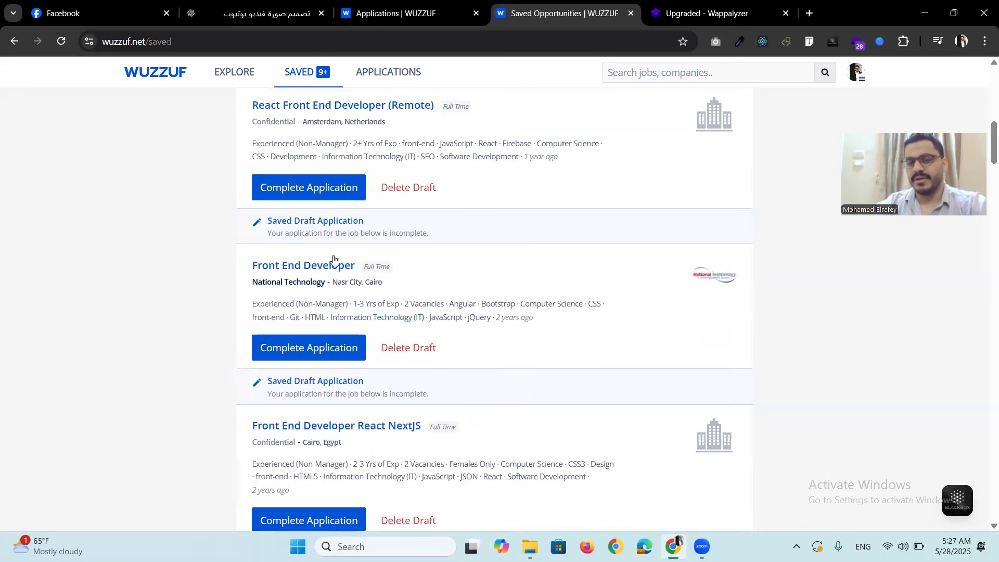
{"action": "scroll", "coordinate": [328, 350], "scroll_direction": "up", "scroll_amount": 6}
Open the Explore page and examine the recommended jobs, highlighting the years of experience required by the Maxevia Corporate postings.
{"action": "left_click", "coordinate": [240, 78]}
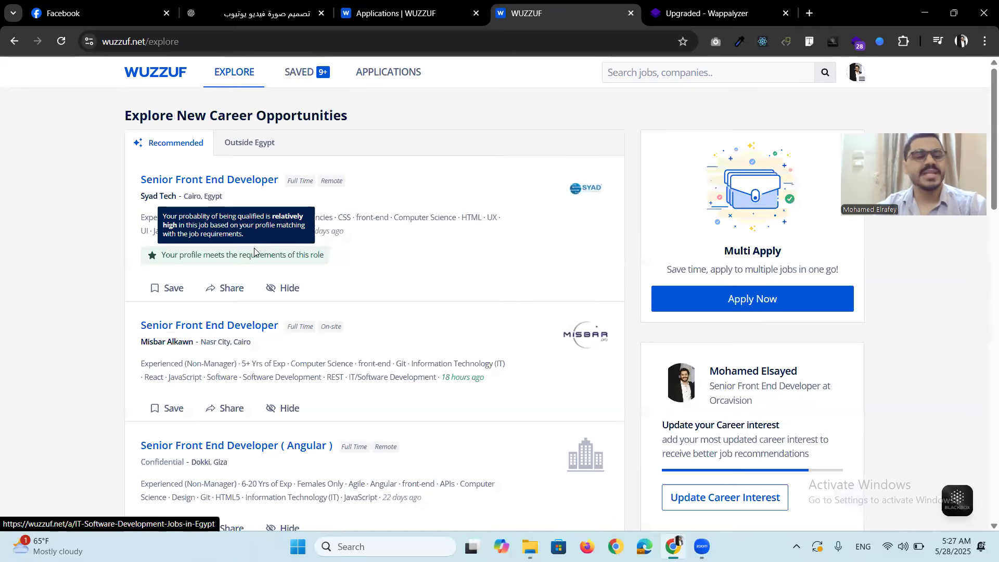
{"action": "scroll", "coordinate": [363, 259], "scroll_direction": "down", "scroll_amount": 6}
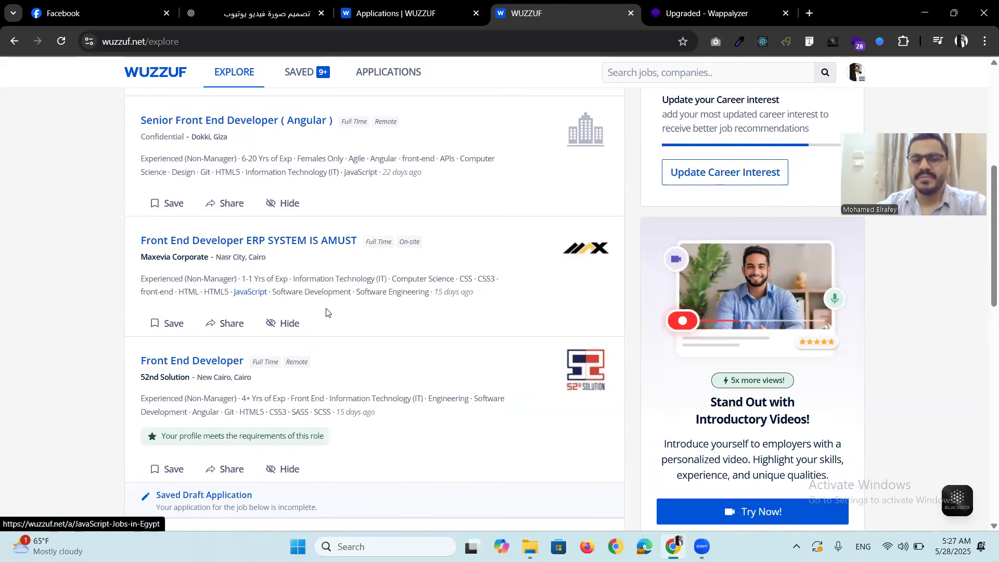
{"action": "double_click", "coordinate": [248, 279]}
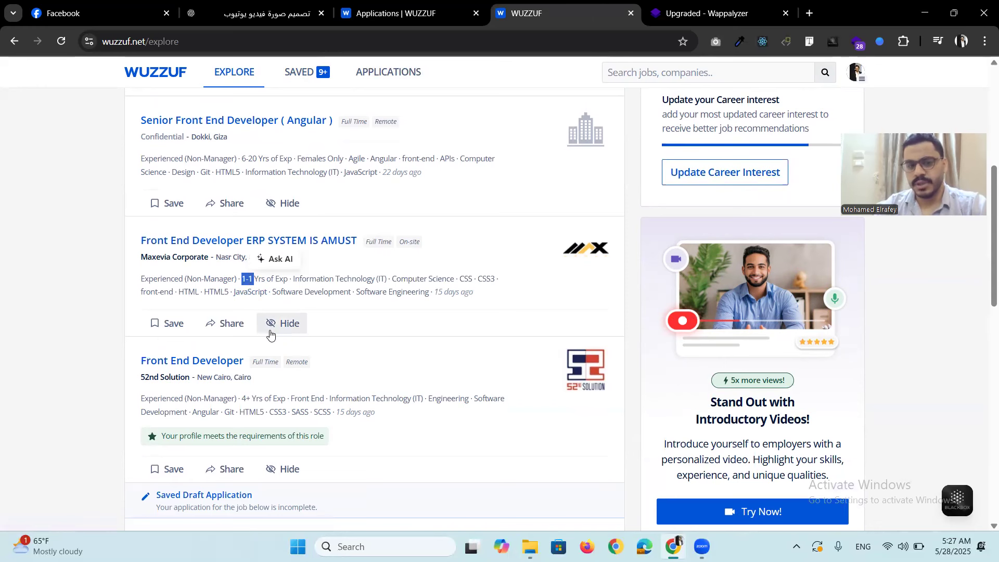
{"action": "scroll", "coordinate": [270, 334], "scroll_direction": "down", "scroll_amount": 3}
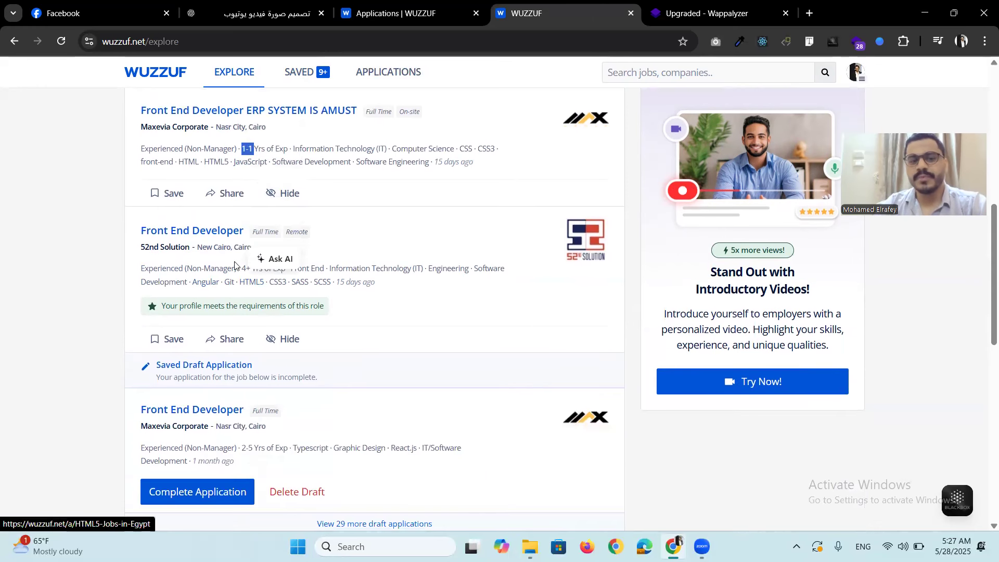
{"action": "scroll", "coordinate": [283, 271], "scroll_direction": "down", "scroll_amount": 3}
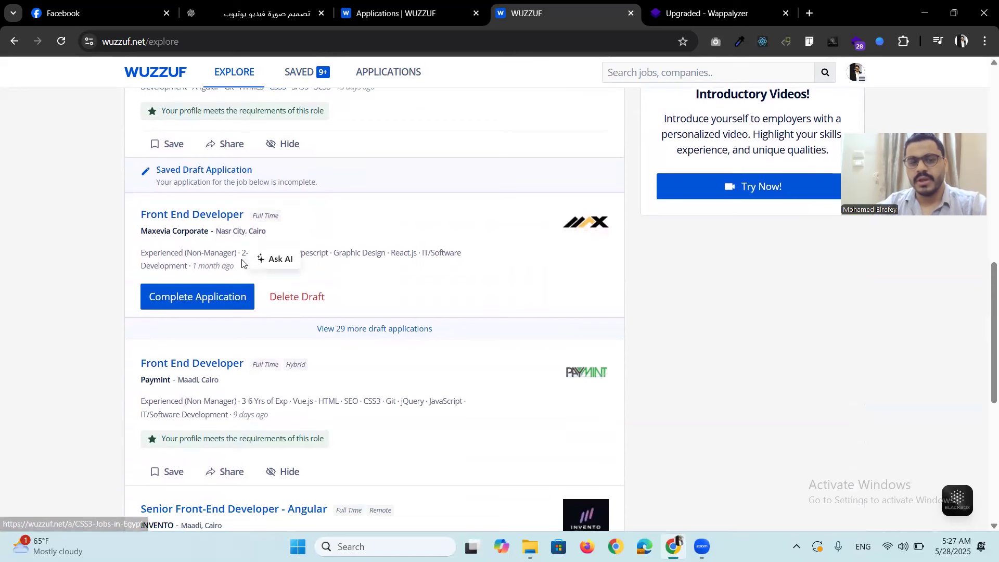
{"action": "left_click_drag", "start_coordinate": [241, 254], "coordinate": [266, 254]}
{"action": "left_click", "coordinate": [78, 272]}
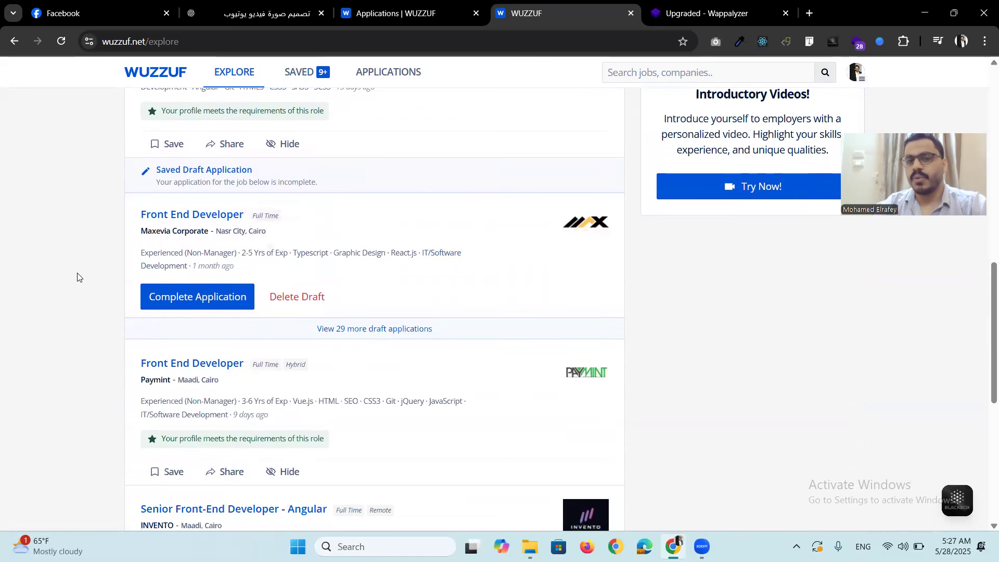
{"action": "scroll", "coordinate": [78, 276], "scroll_direction": "up", "scroll_amount": 12}
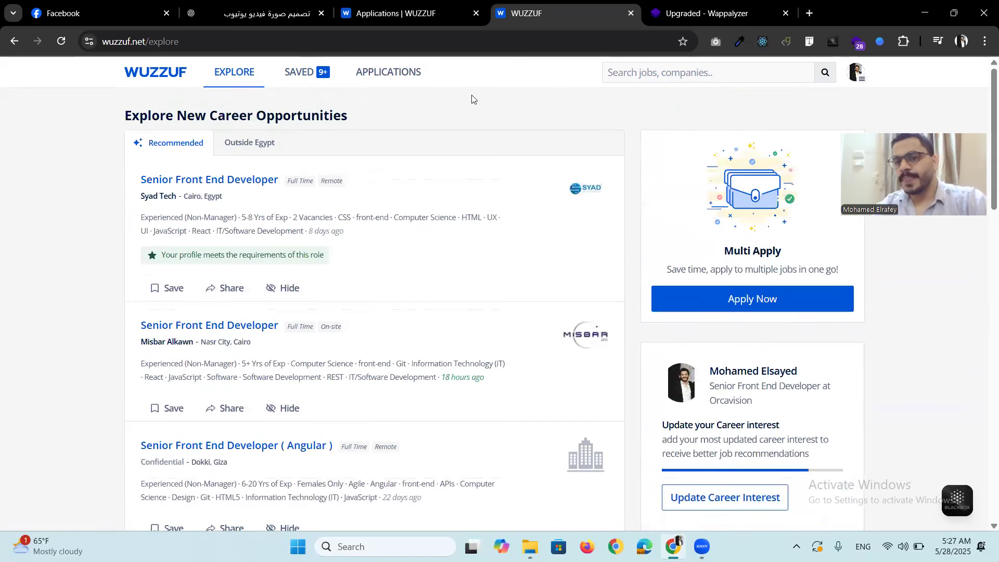
Close the Wappalyzer upgrade page and keep the Explore page in view.
{"action": "left_click", "coordinate": [779, 16]}
{"action": "left_click", "coordinate": [785, 13]}
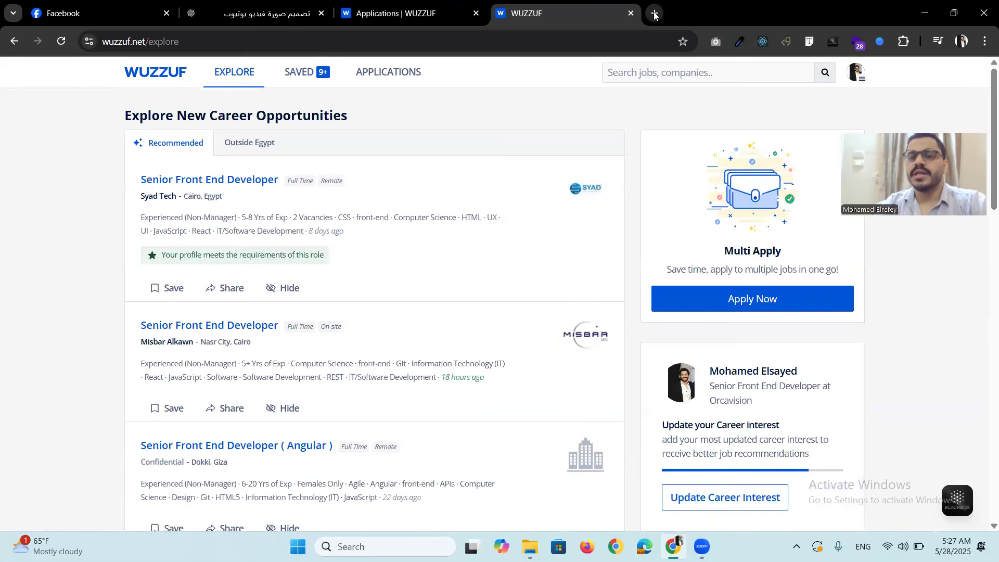
Open the LinkedIn feed at linkedin.com/feed/ in a new browser tab.
{"action": "left_click", "coordinate": [655, 16]}
{"action": "left_click", "coordinate": [453, 39]}
{"action": "type", "text": "linkedin.com/feed/"}
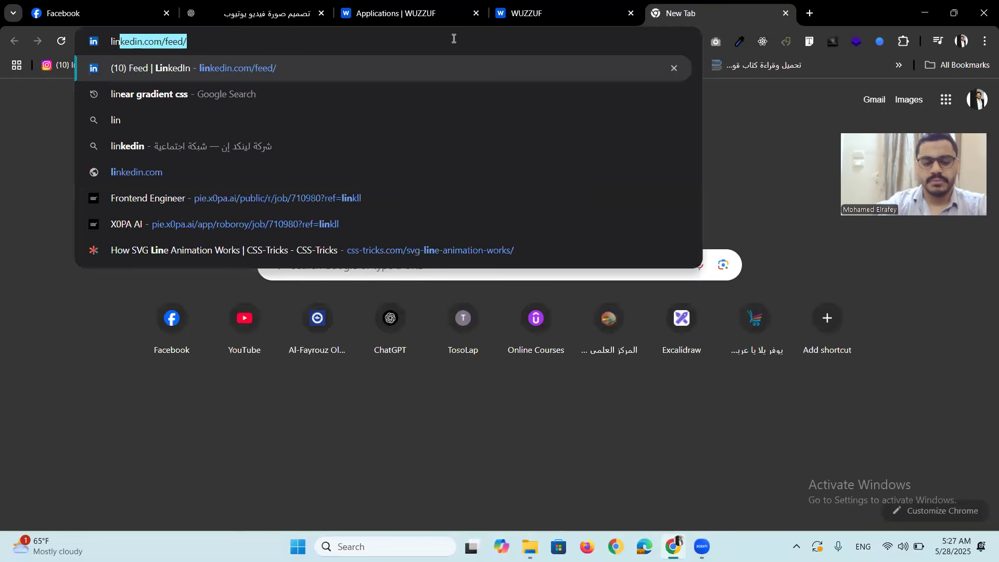
{"action": "key", "text": "Return"}
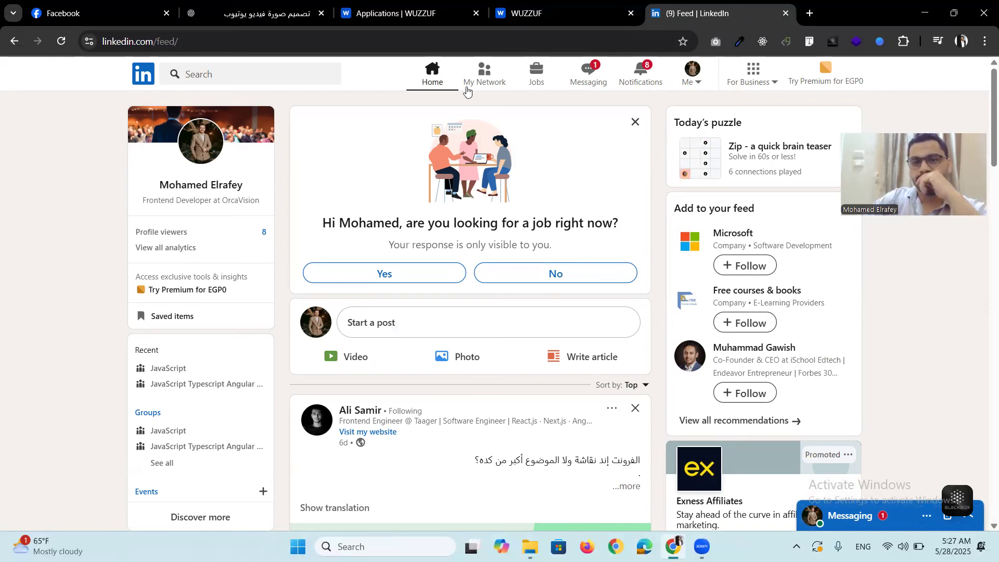
Search LinkedIn for "front end" and restrict the results to jobs.
{"action": "left_click", "coordinate": [289, 74]}
{"action": "type", "text": "front end"}
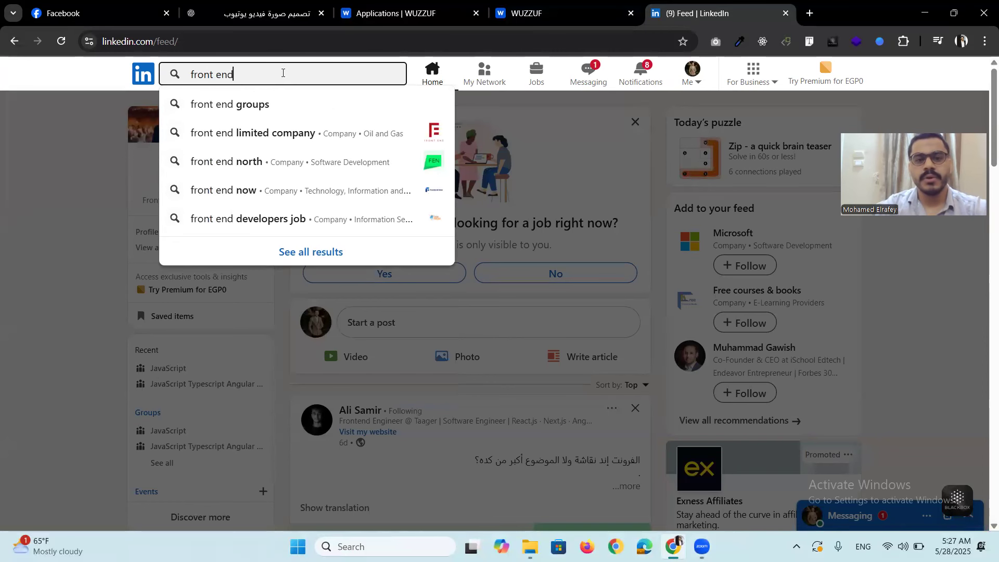
{"action": "key", "text": "Return"}
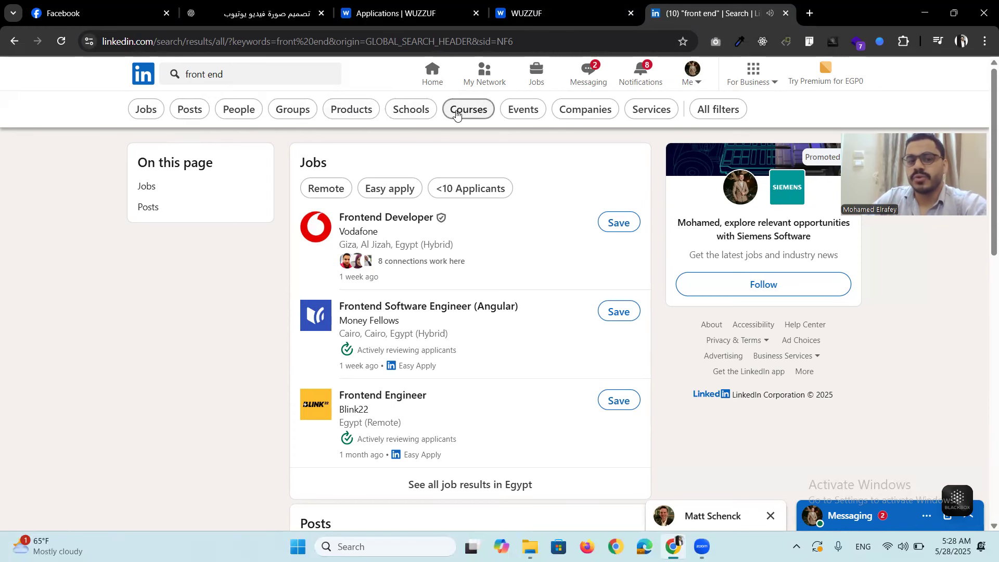
{"action": "left_click", "coordinate": [152, 115]}
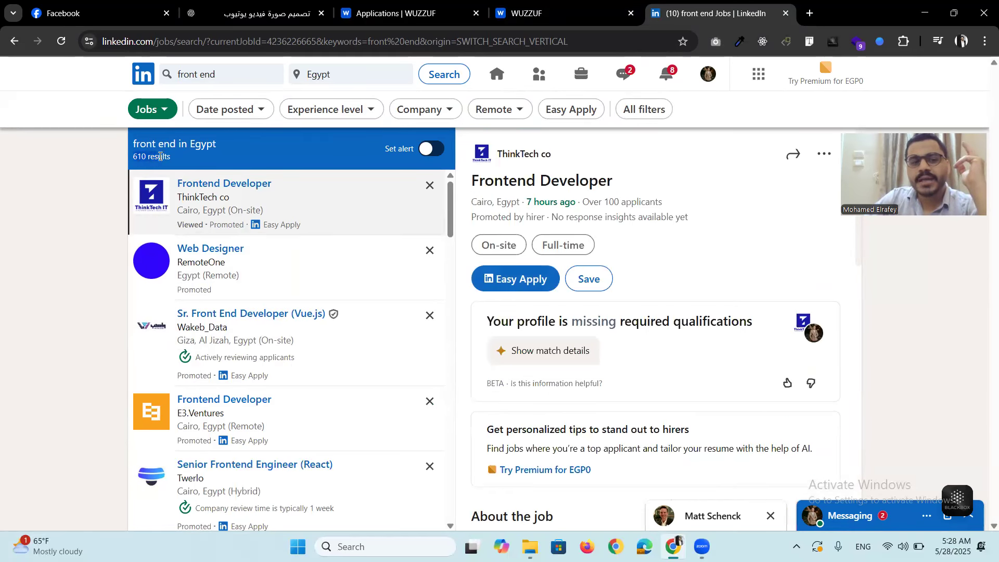
Highlight the heading of the front end job results for Egypt and browse the first listings.
{"action": "triple_click", "coordinate": [160, 150]}
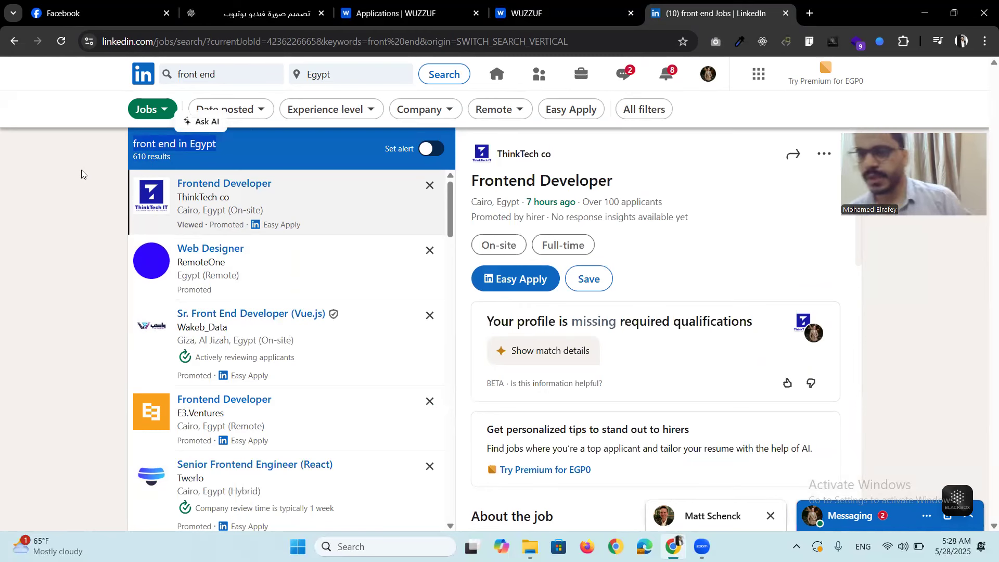
{"action": "left_click", "coordinate": [82, 174]}
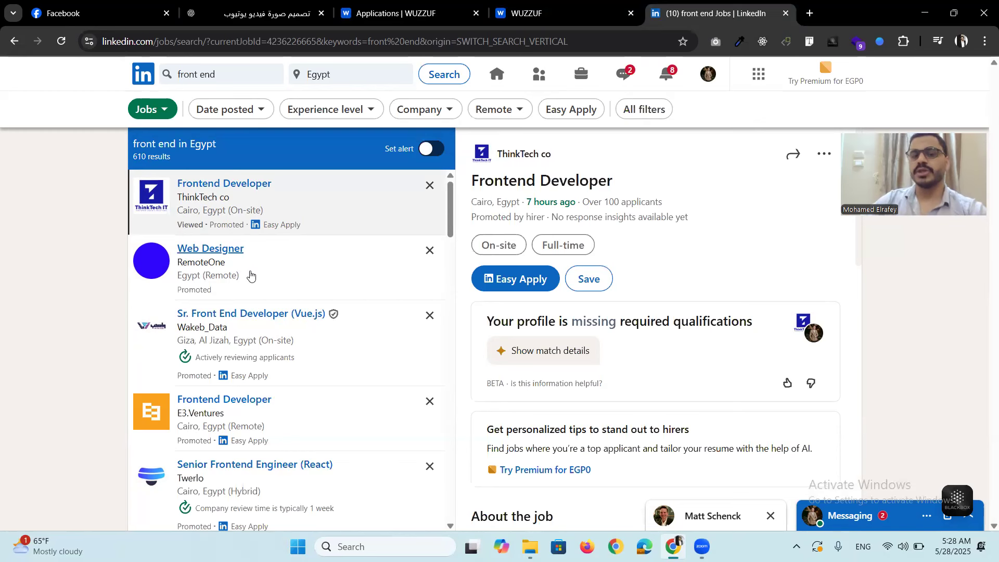
{"action": "scroll", "coordinate": [251, 278], "scroll_direction": "down", "scroll_amount": 3}
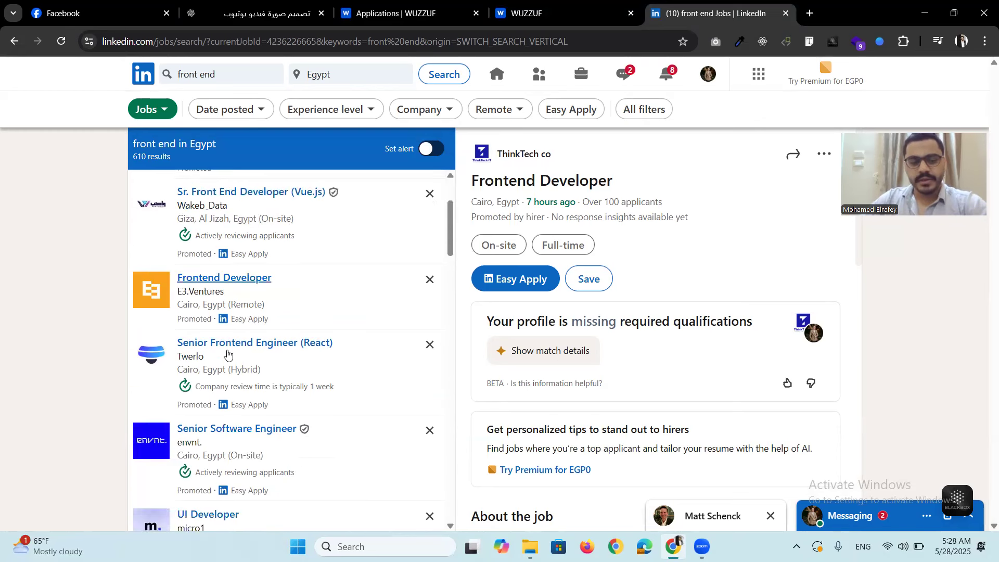
{"action": "scroll", "coordinate": [267, 350], "scroll_direction": "up", "scroll_amount": 3}
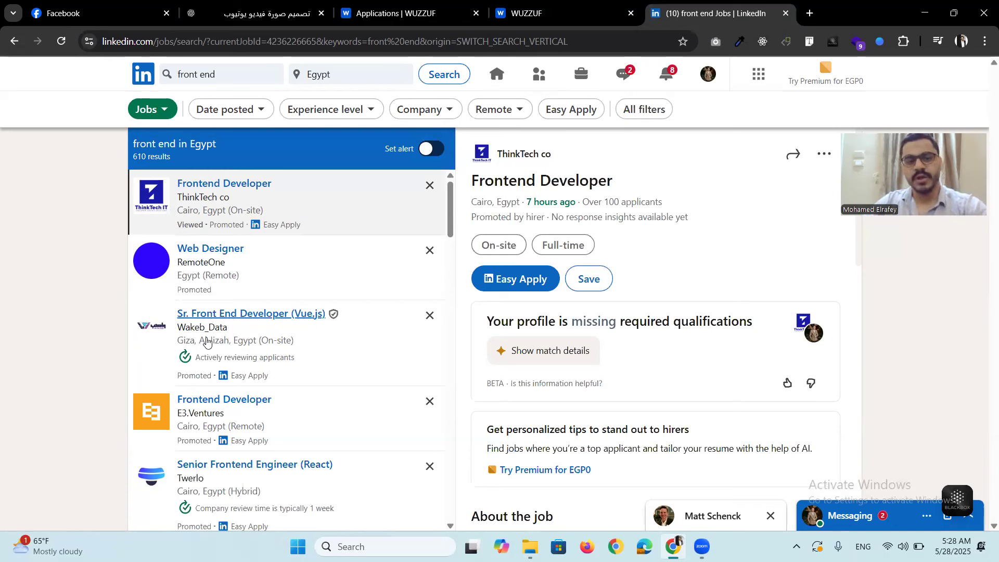
Open the Sr. Front End Developer (Vue.js) posting from Wakeb_Data and highlight its applicant count and location.
{"action": "left_click", "coordinate": [357, 344]}
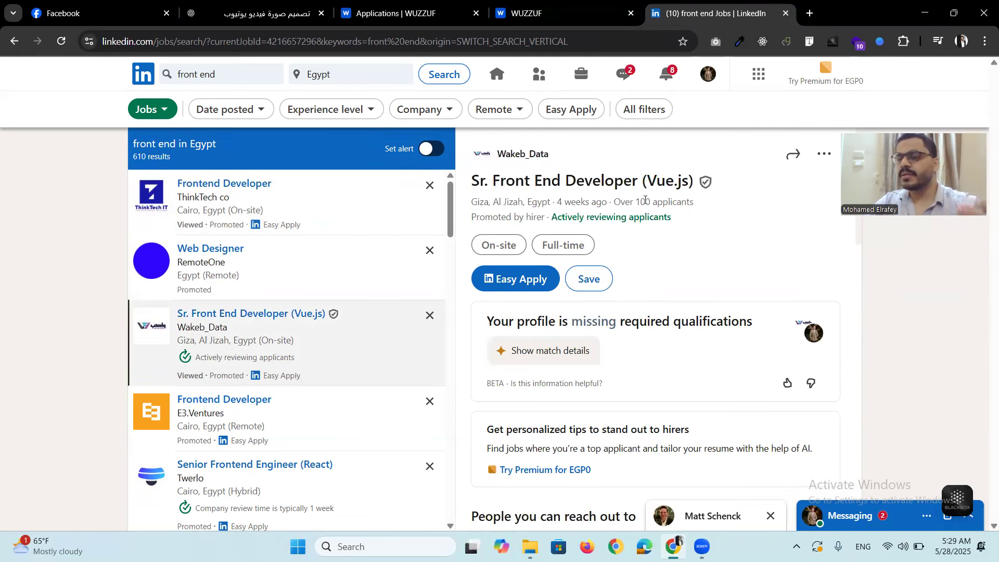
{"action": "left_click_drag", "start_coordinate": [617, 201], "coordinate": [695, 202]}
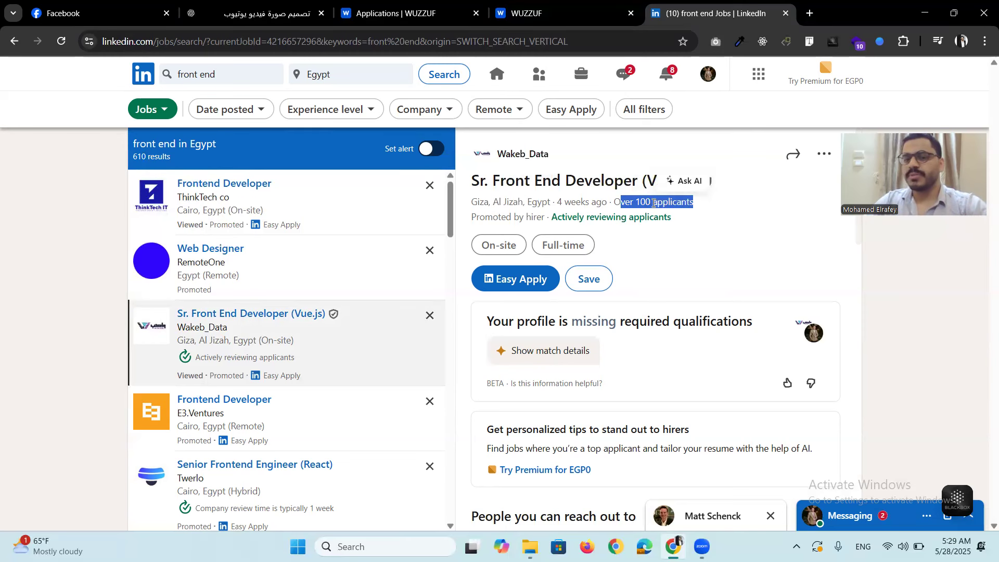
{"action": "left_click", "coordinate": [687, 248]}
{"action": "scroll", "coordinate": [620, 251], "scroll_direction": "down", "scroll_amount": 2}
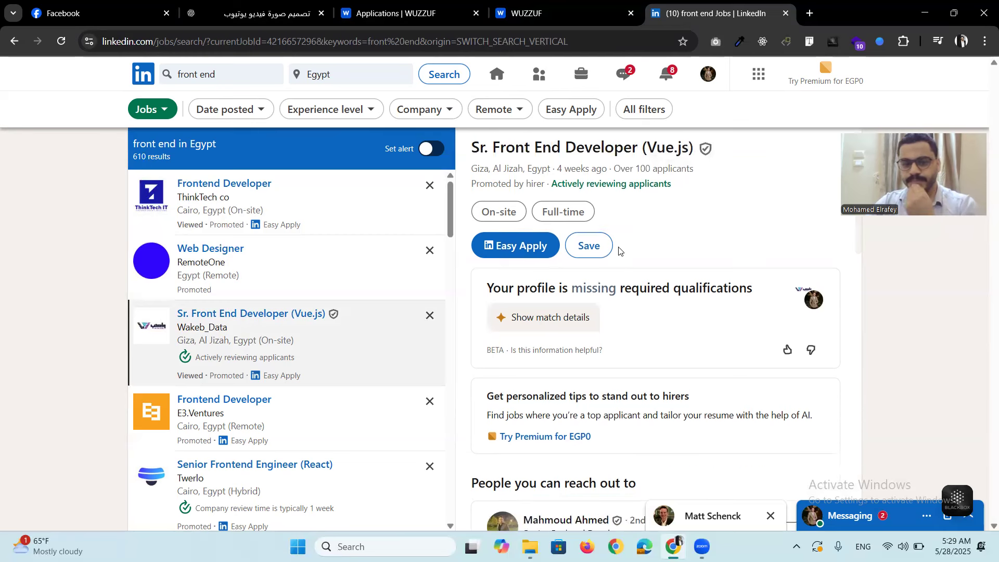
{"action": "scroll", "coordinate": [546, 224], "scroll_direction": "up", "scroll_amount": 1}
{"action": "left_click_drag", "start_coordinate": [470, 203], "coordinate": [532, 201]}
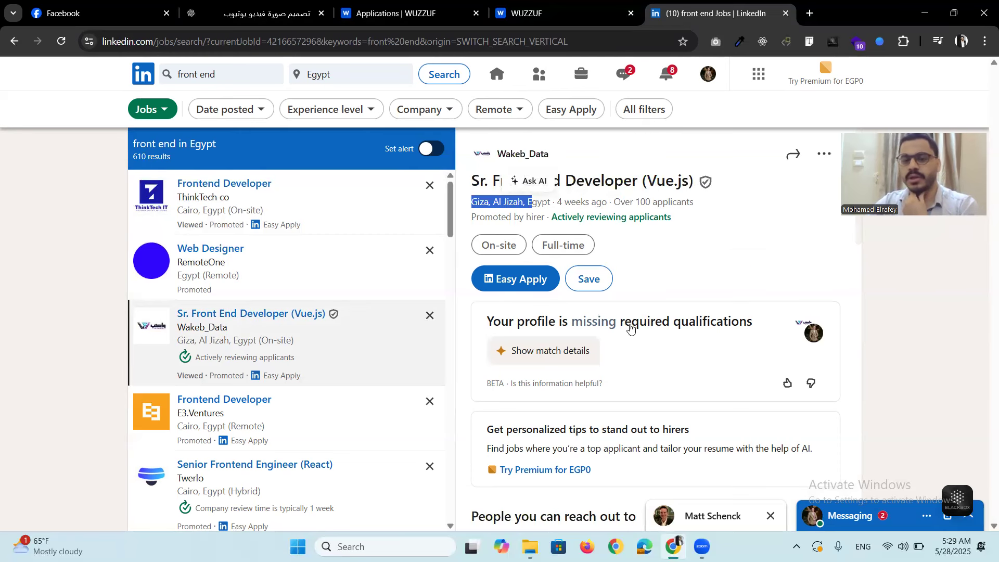
Read the posting's job description and technical skills, highlighting the skills list, TypeScript and Tailwind CSS.
{"action": "scroll", "coordinate": [631, 327], "scroll_direction": "down", "scroll_amount": 4}
{"action": "scroll", "coordinate": [614, 278], "scroll_direction": "down", "scroll_amount": 5}
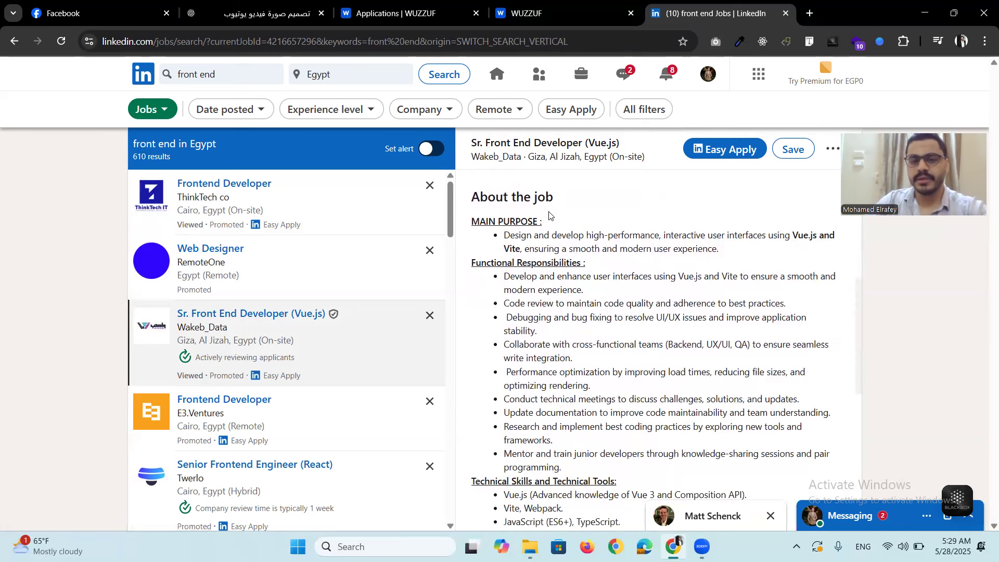
{"action": "left_click_drag", "start_coordinate": [559, 198], "coordinate": [479, 197]}
{"action": "left_click", "coordinate": [571, 231]}
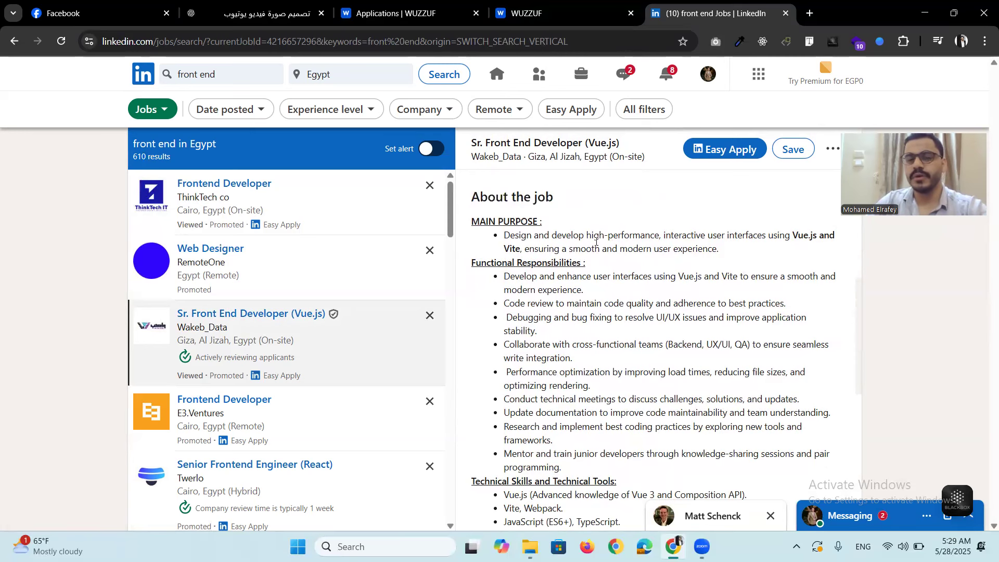
{"action": "scroll", "coordinate": [598, 255], "scroll_direction": "down", "scroll_amount": 3}
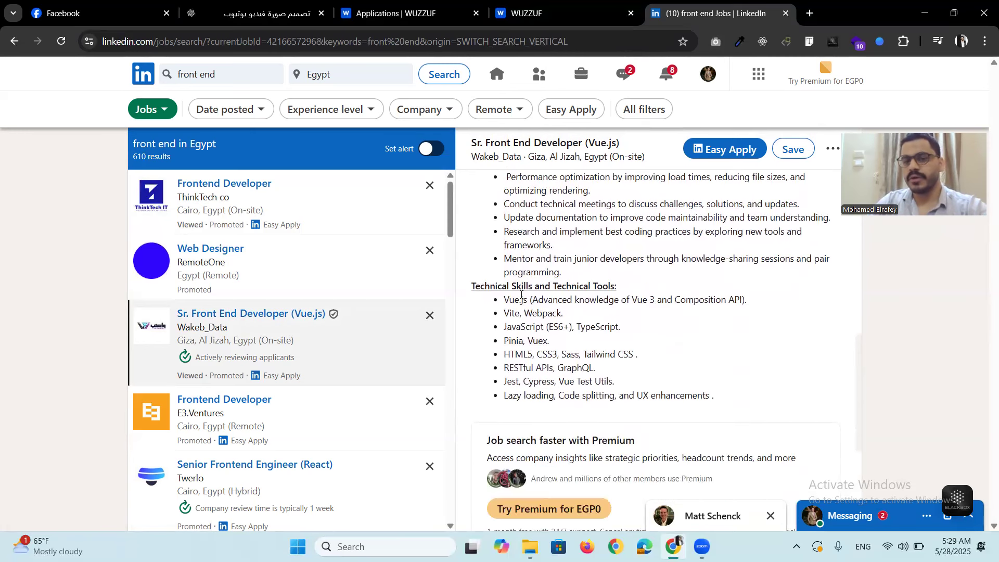
{"action": "left_click_drag", "start_coordinate": [723, 397], "coordinate": [505, 301]}
{"action": "left_click", "coordinate": [740, 365]}
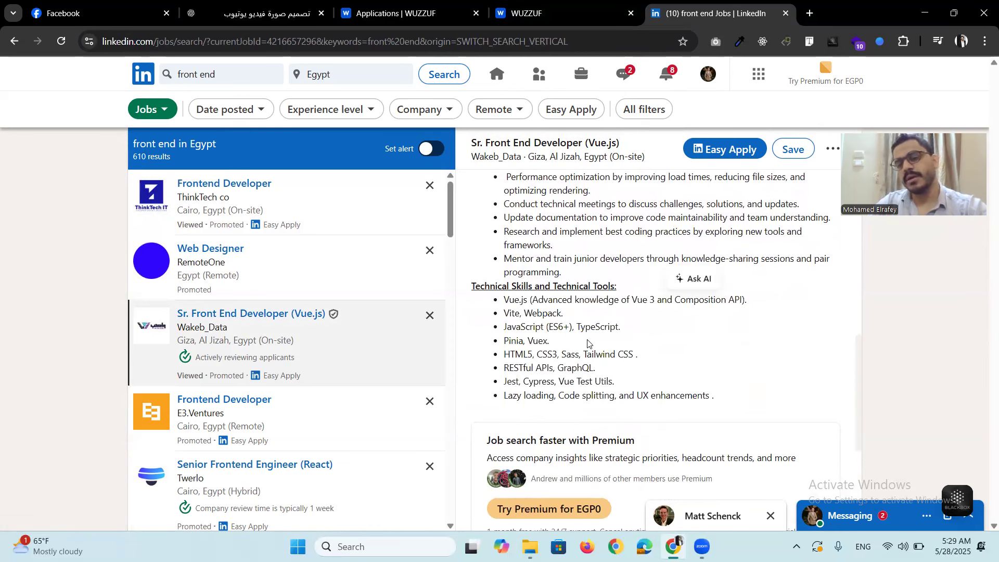
{"action": "left_click_drag", "start_coordinate": [578, 327], "coordinate": [625, 329]}
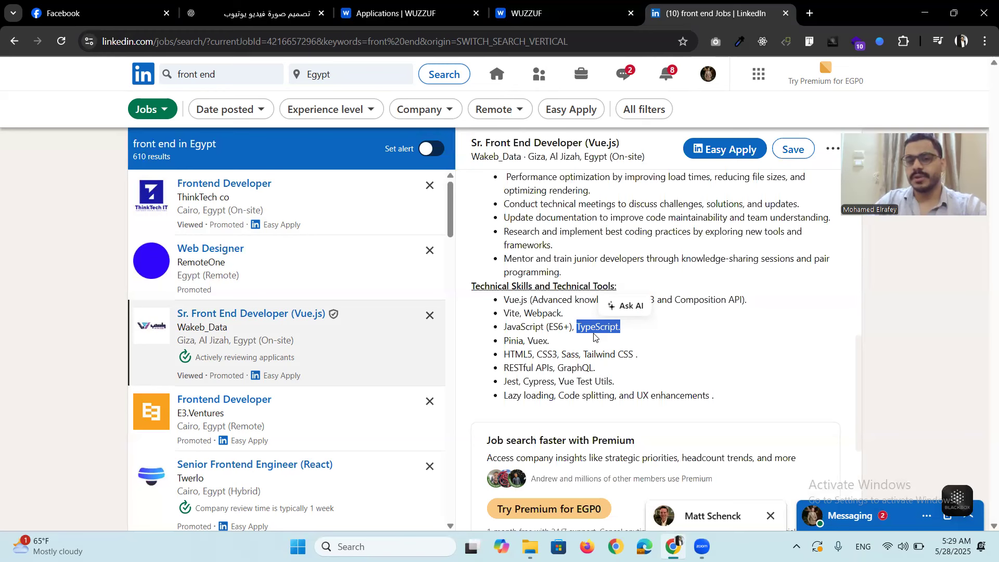
{"action": "left_click_drag", "start_coordinate": [644, 356], "coordinate": [584, 354]}
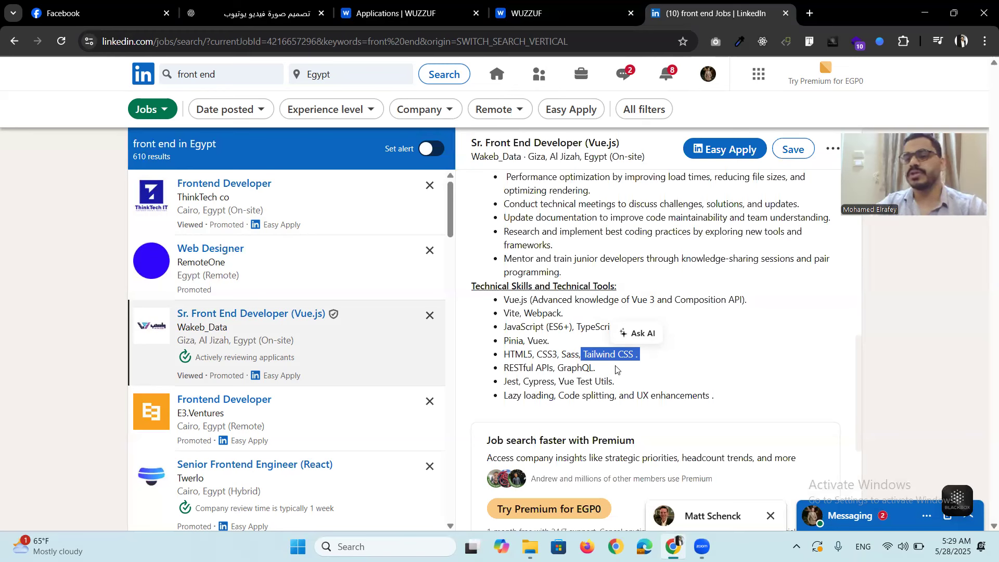
{"action": "left_click", "coordinate": [703, 419]}
Examine the posting's company section, highlight the employee range, and return to the start of the posting.
{"action": "scroll", "coordinate": [718, 394], "scroll_direction": "down", "scroll_amount": 3}
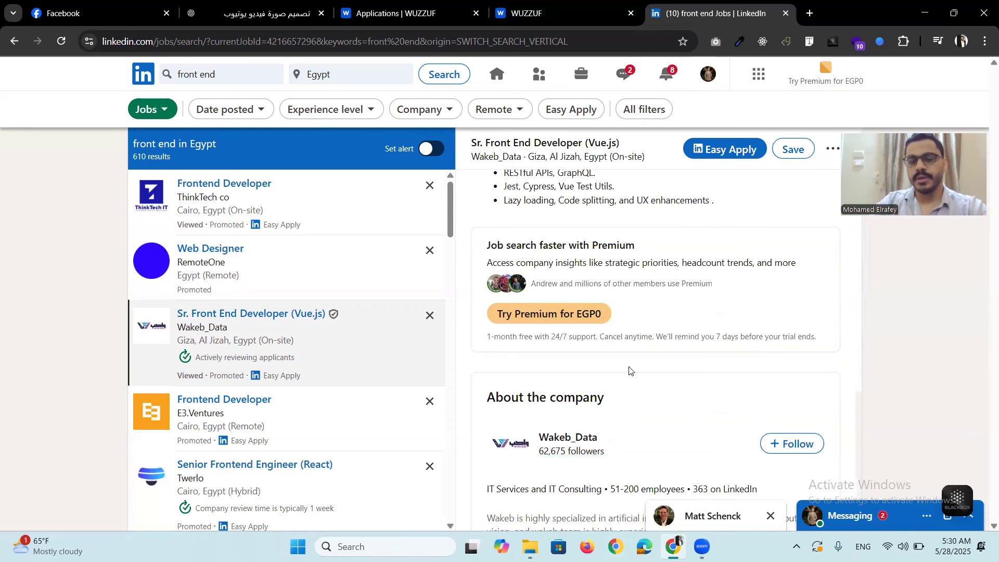
{"action": "scroll", "coordinate": [630, 371], "scroll_direction": "down", "scroll_amount": 1}
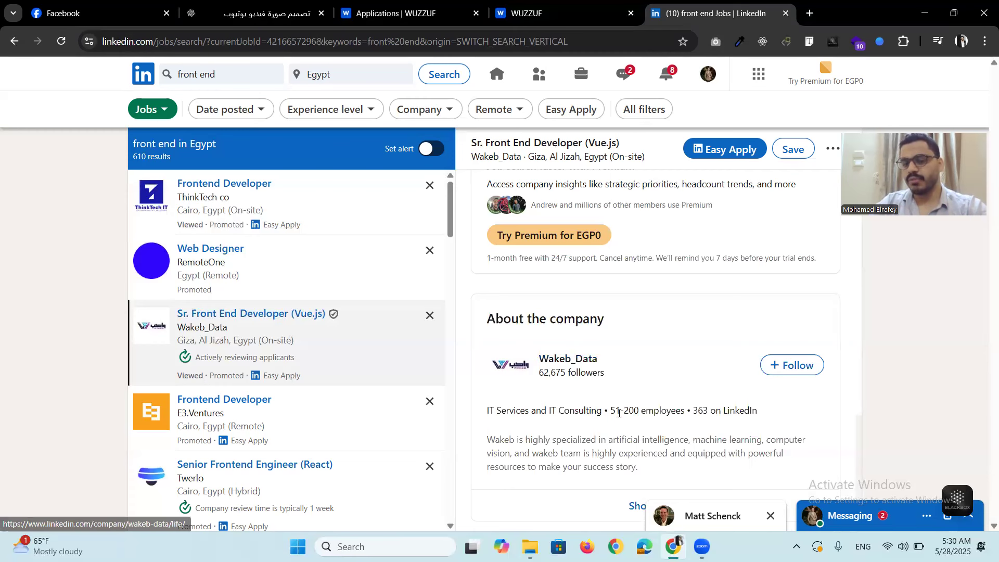
{"action": "left_click_drag", "start_coordinate": [610, 411], "coordinate": [636, 410]}
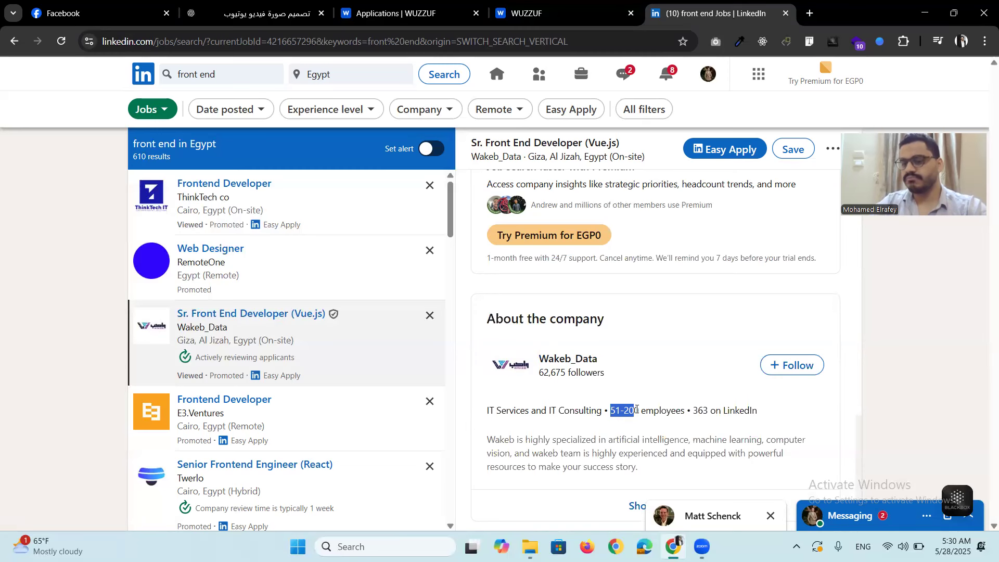
{"action": "scroll", "coordinate": [771, 415], "scroll_direction": "up", "scroll_amount": 20}
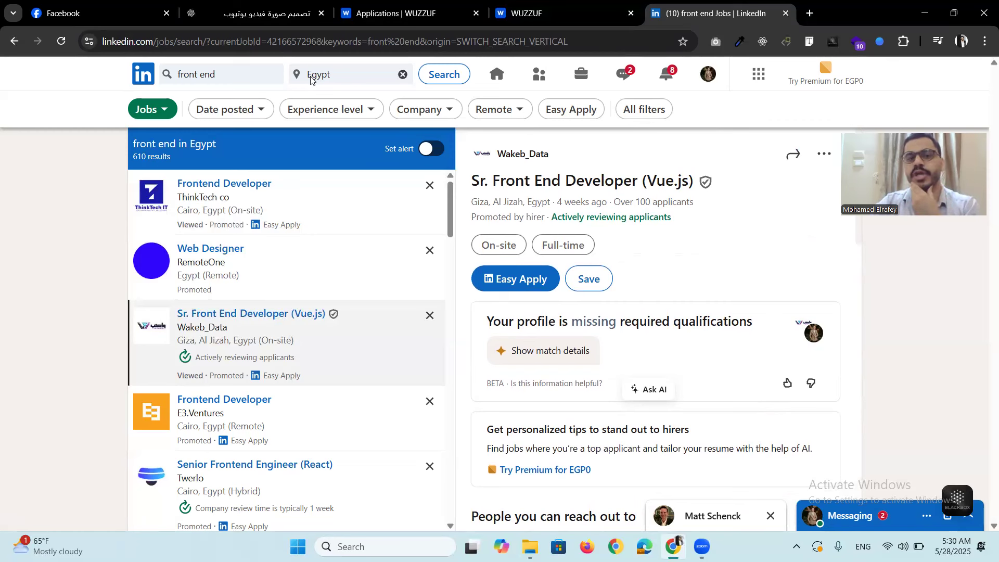
Change the job search location to Germany and run the search.
{"action": "left_click", "coordinate": [338, 76]}
{"action": "key", "text": "BackSpace"}
{"action": "key", "text": "BackSpace"}
{"action": "key", "text": "BackSpace"}
{"action": "key", "text": "BackSpace"}
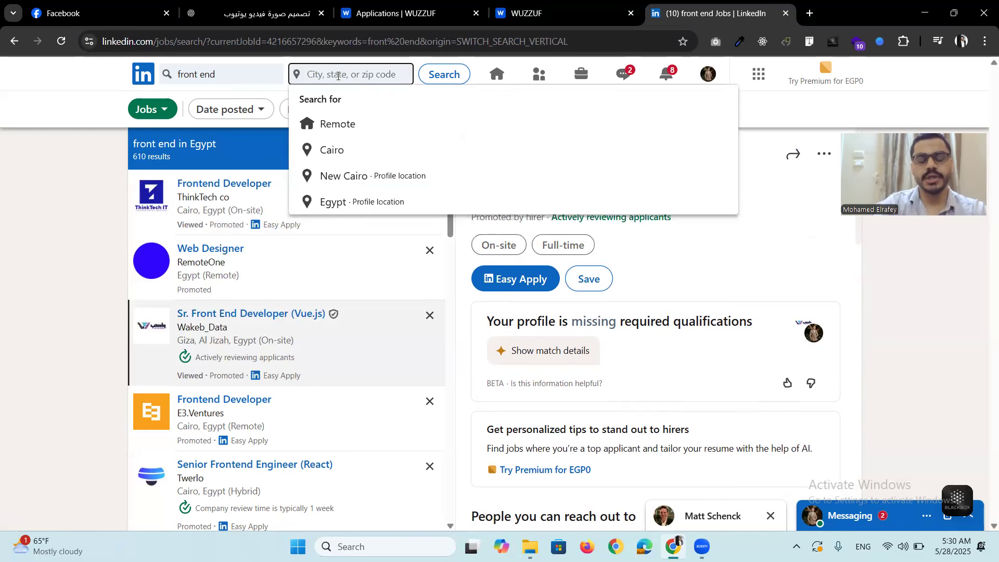
{"action": "type", "text": "germ"}
{"action": "key", "text": "Down"}
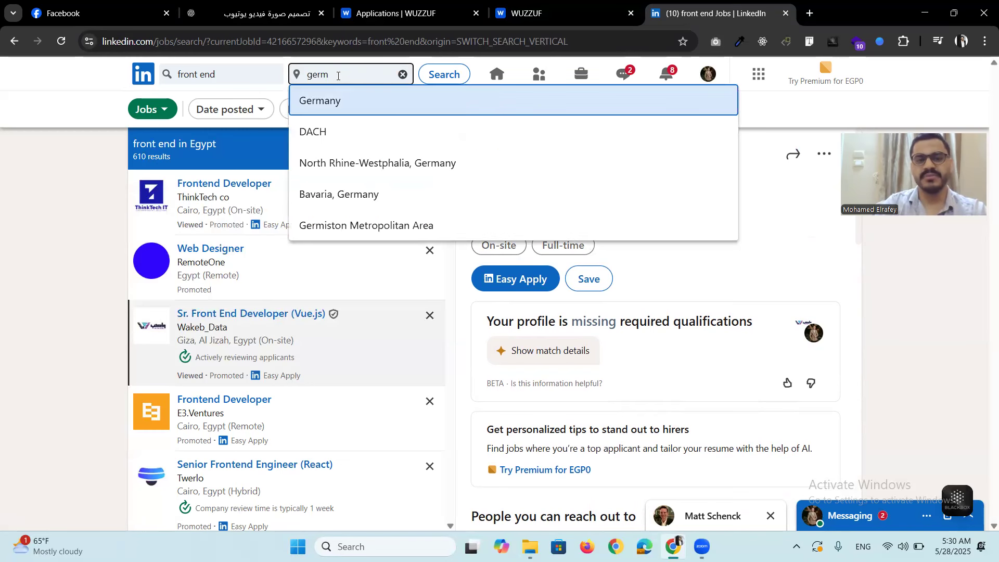
{"action": "key", "text": "Return"}
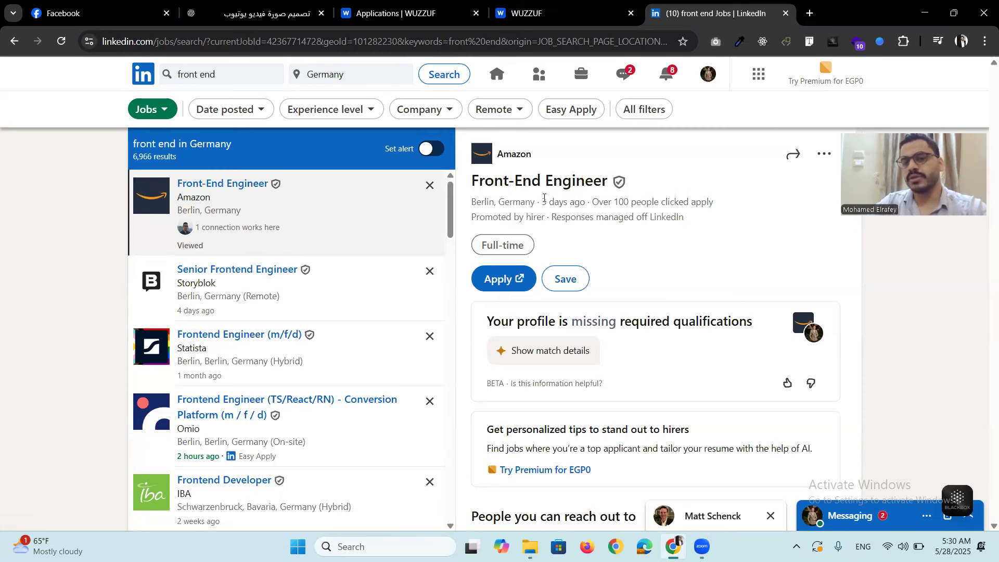
Examine the Amazon Front-End Engineer posting's date, description and qualifications, then browse the other job listings in Germany.
{"action": "left_click_drag", "start_coordinate": [543, 202], "coordinate": [590, 206]}
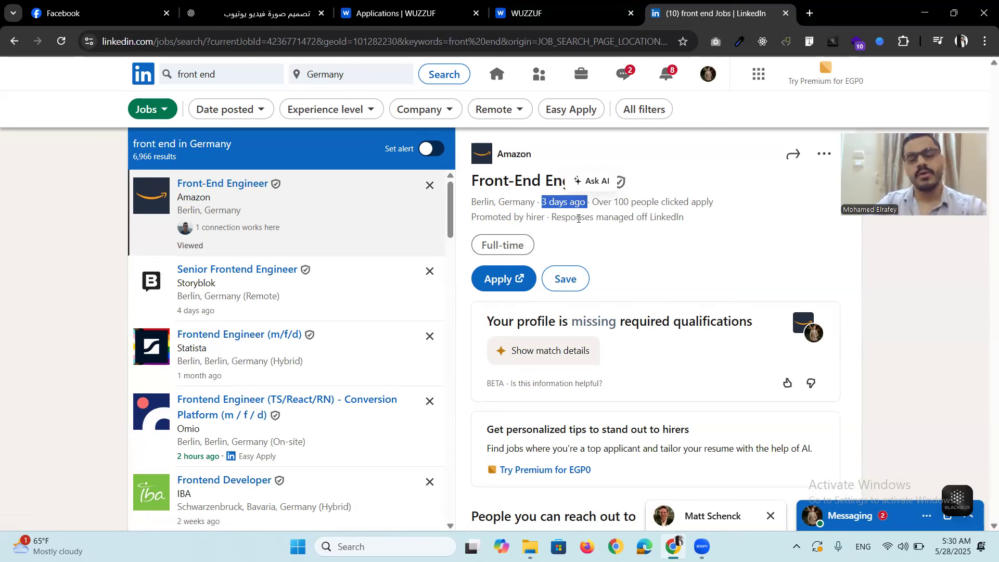
{"action": "scroll", "coordinate": [630, 243], "scroll_direction": "down", "scroll_amount": 4}
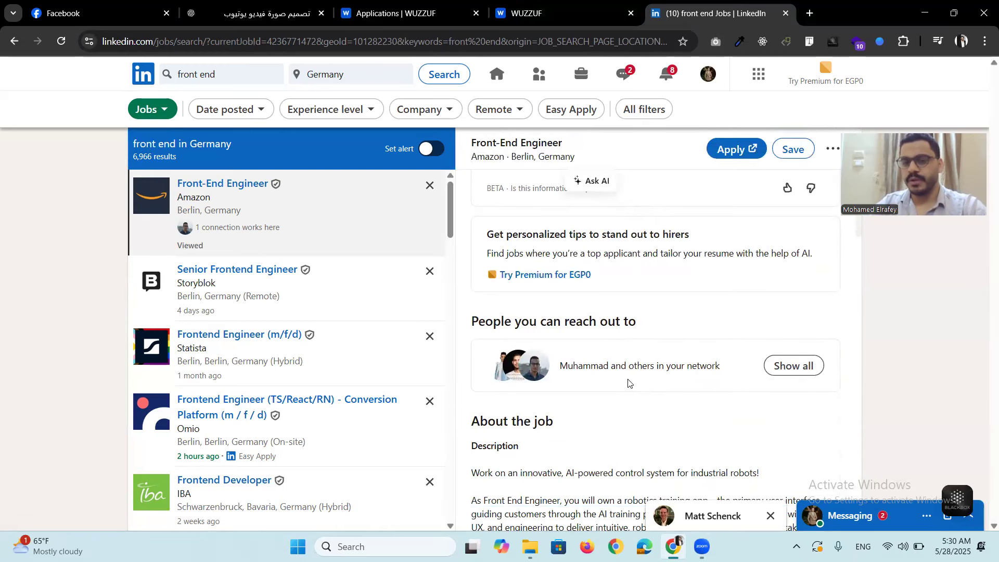
{"action": "scroll", "coordinate": [629, 383], "scroll_direction": "up", "scroll_amount": 4}
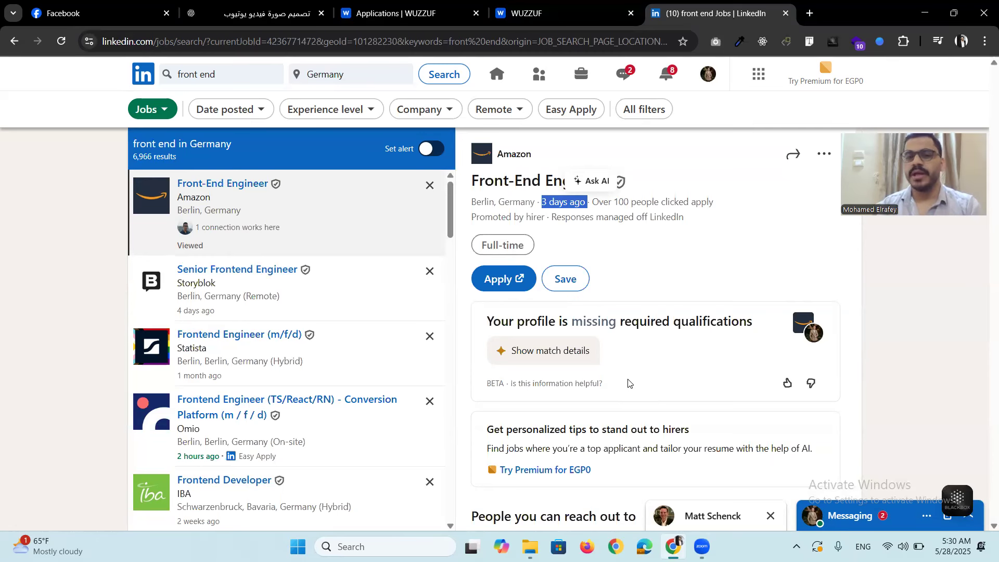
{"action": "scroll", "coordinate": [628, 384], "scroll_direction": "down", "scroll_amount": 2}
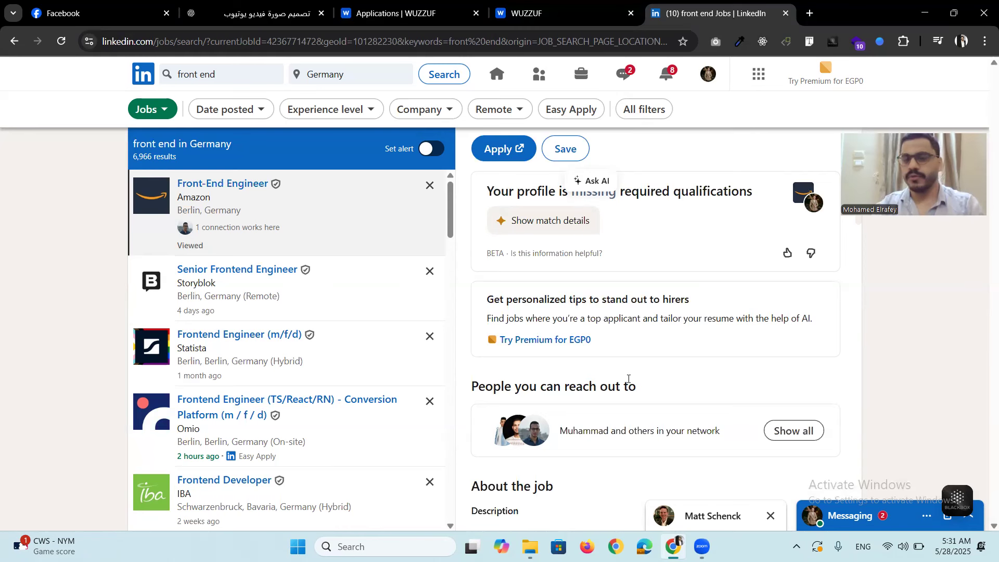
{"action": "scroll", "coordinate": [691, 339], "scroll_direction": "down", "scroll_amount": 3}
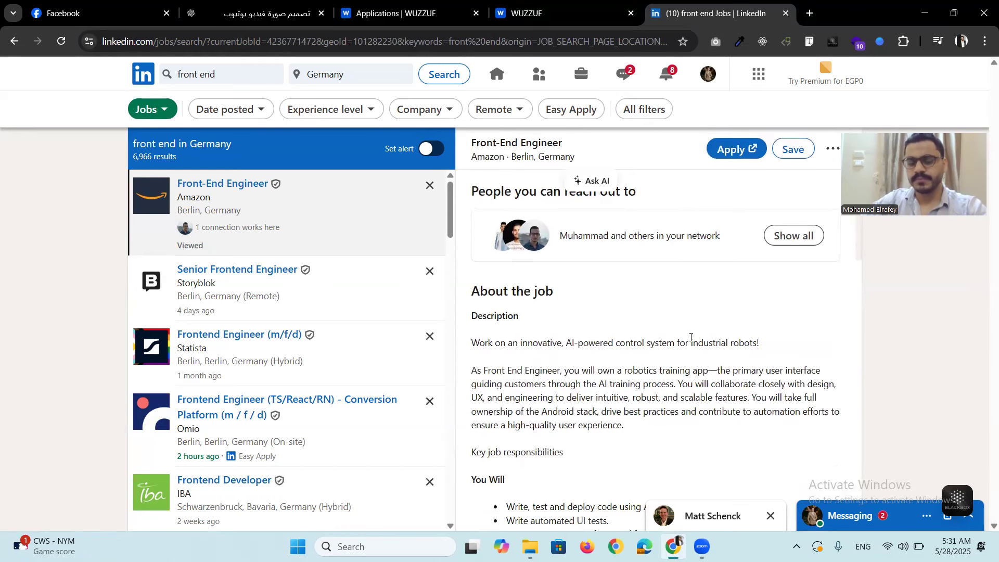
{"action": "scroll", "coordinate": [691, 337], "scroll_direction": "down", "scroll_amount": 2}
{"action": "scroll", "coordinate": [691, 337], "scroll_direction": "down", "scroll_amount": 3}
{"action": "scroll", "coordinate": [691, 337], "scroll_direction": "down", "scroll_amount": 3}
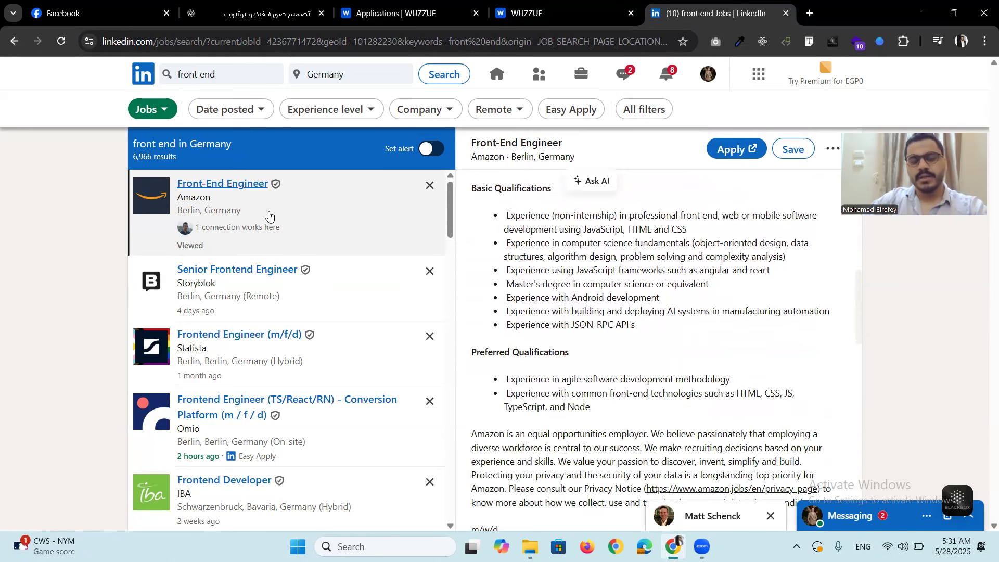
{"action": "scroll", "coordinate": [270, 214], "scroll_direction": "down", "scroll_amount": 5}
{"action": "scroll", "coordinate": [276, 384], "scroll_direction": "down", "scroll_amount": 3}
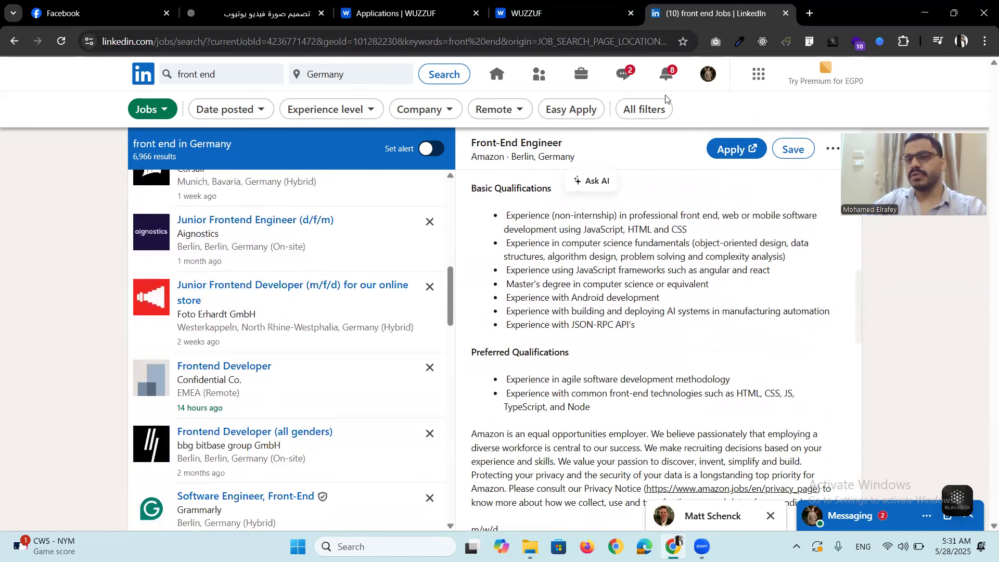
Open the account's own profile and review its intro, suggestions, analytics and resources sections.
{"action": "left_click", "coordinate": [708, 74]}
{"action": "left_click", "coordinate": [658, 157]}
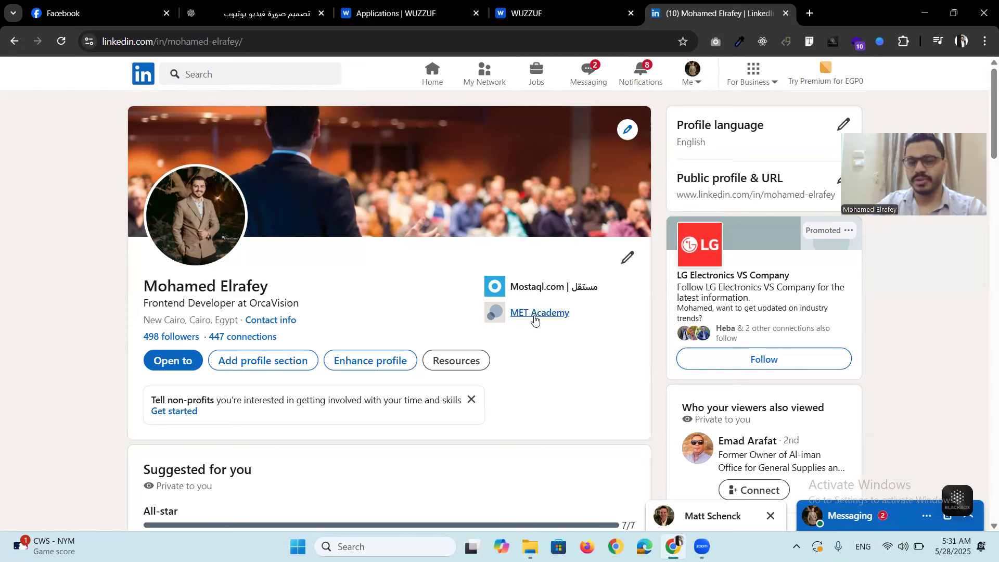
{"action": "scroll", "coordinate": [340, 292], "scroll_direction": "down", "scroll_amount": 5}
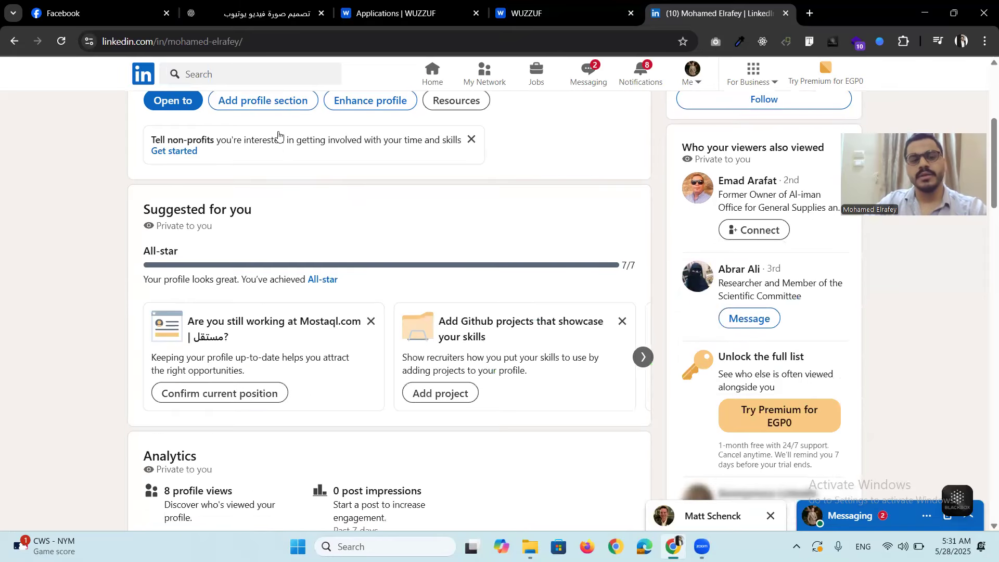
{"action": "scroll", "coordinate": [421, 217], "scroll_direction": "down", "scroll_amount": 5}
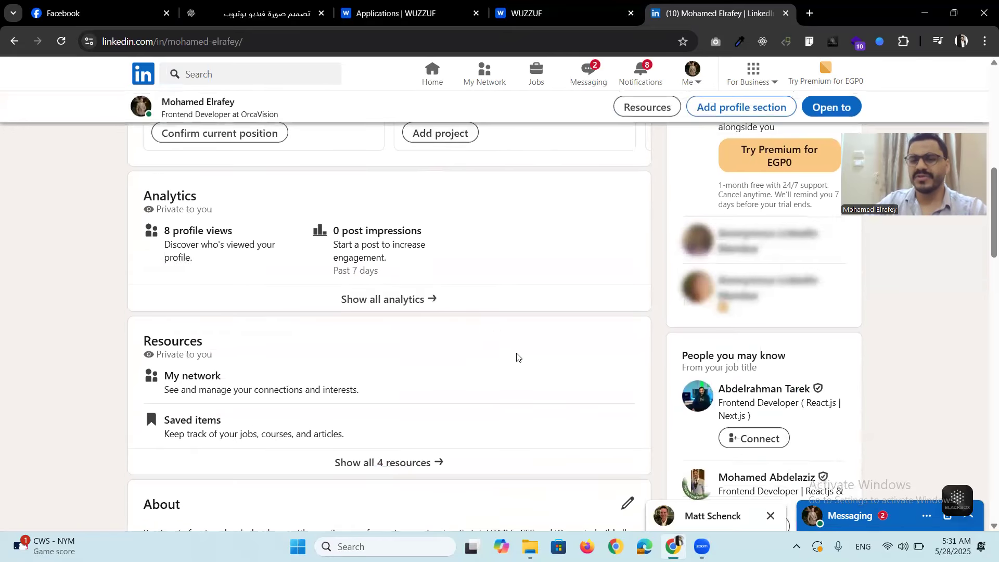
{"action": "scroll", "coordinate": [475, 299], "scroll_direction": "up", "scroll_amount": 9}
{"action": "scroll", "coordinate": [479, 301], "scroll_direction": "up", "scroll_amount": 2}
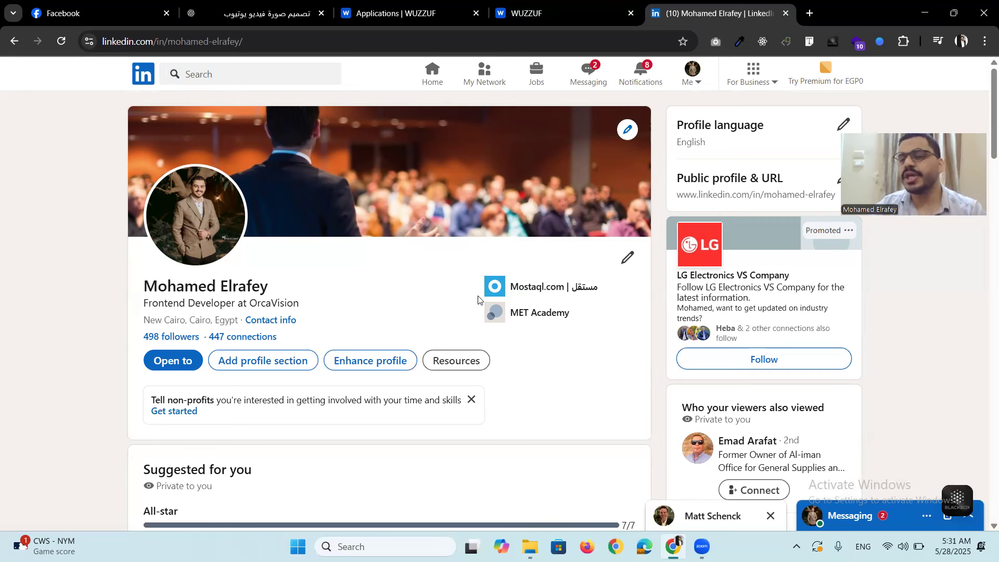
Open the recruiter conversation about the Senior Frontend Developer (React) role in Riyadh and highlight Saudi Arabia in the recruiter's headline.
{"action": "left_click", "coordinate": [587, 73]}
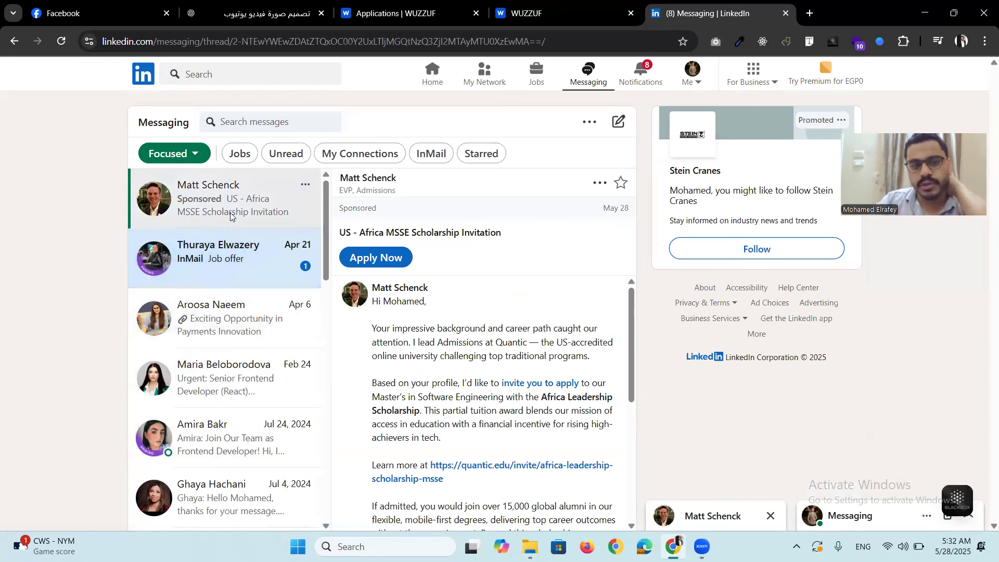
{"action": "left_click", "coordinate": [239, 381]}
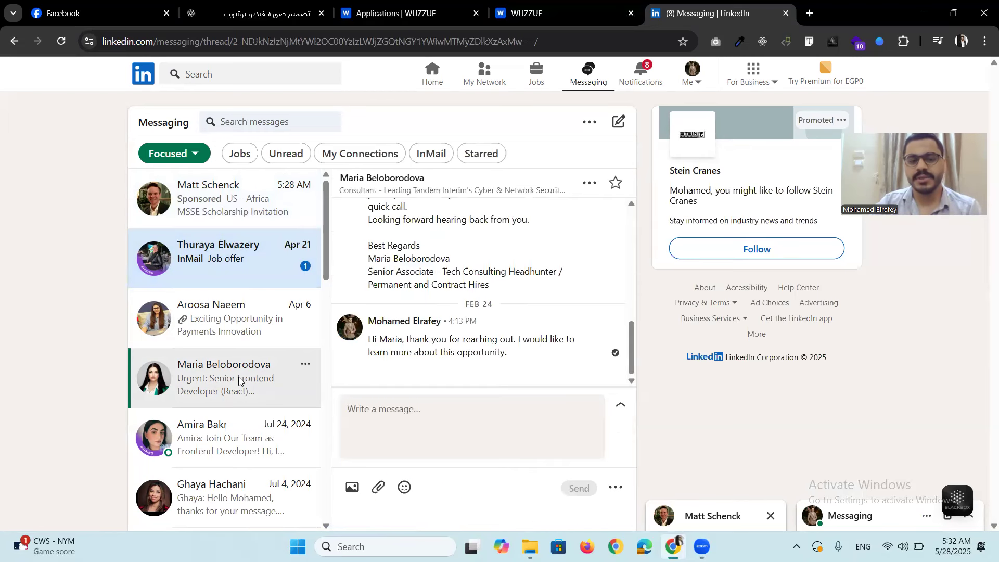
{"action": "scroll", "coordinate": [541, 283], "scroll_direction": "up", "scroll_amount": 10}
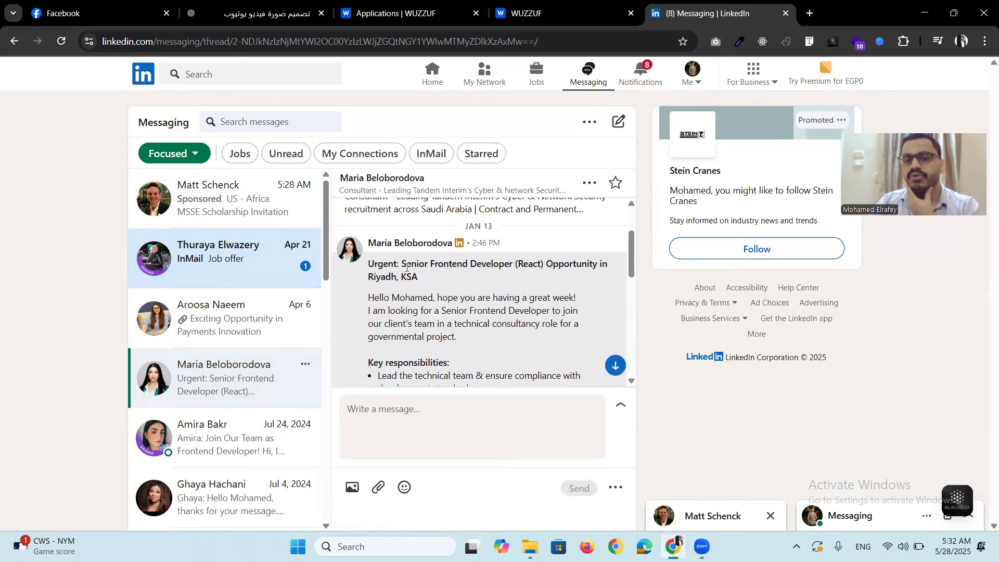
{"action": "scroll", "coordinate": [407, 267], "scroll_direction": "up", "scroll_amount": 2}
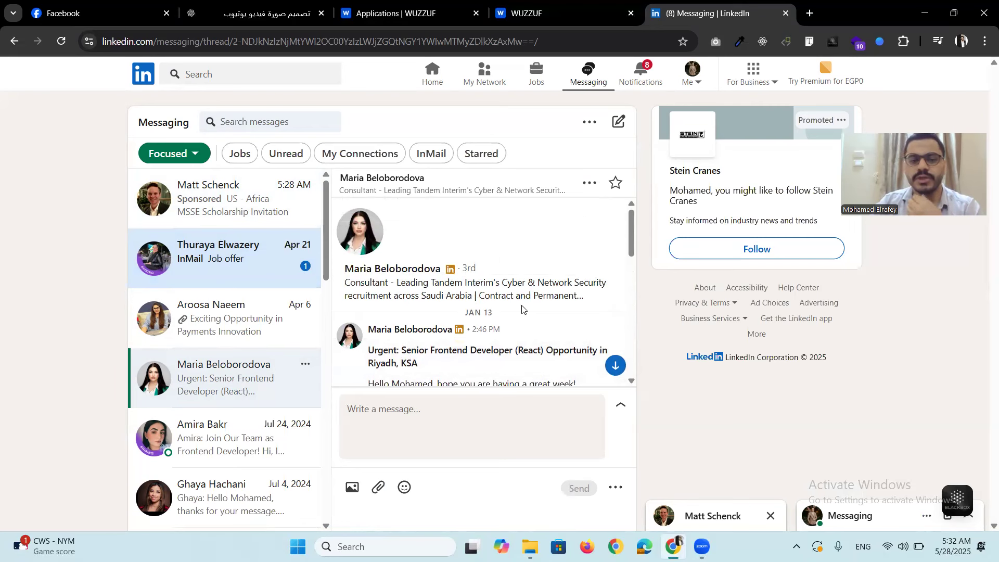
{"action": "left_click_drag", "start_coordinate": [422, 296], "coordinate": [461, 297]}
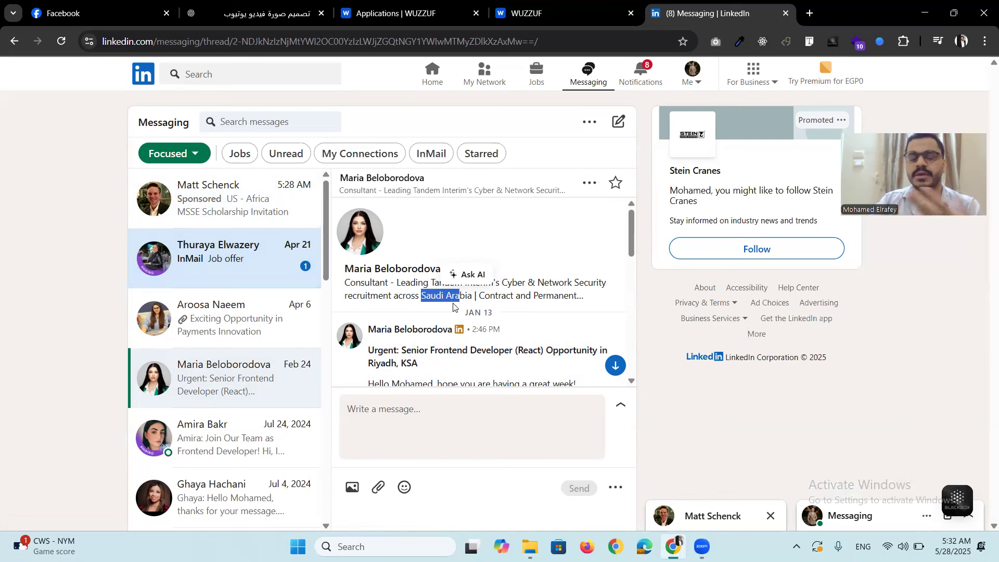
Read the Riyadh job message through to the reply, highlighting the introductory paragraph and the key responsibilities heading.
{"action": "scroll", "coordinate": [414, 314], "scroll_direction": "down", "scroll_amount": 1}
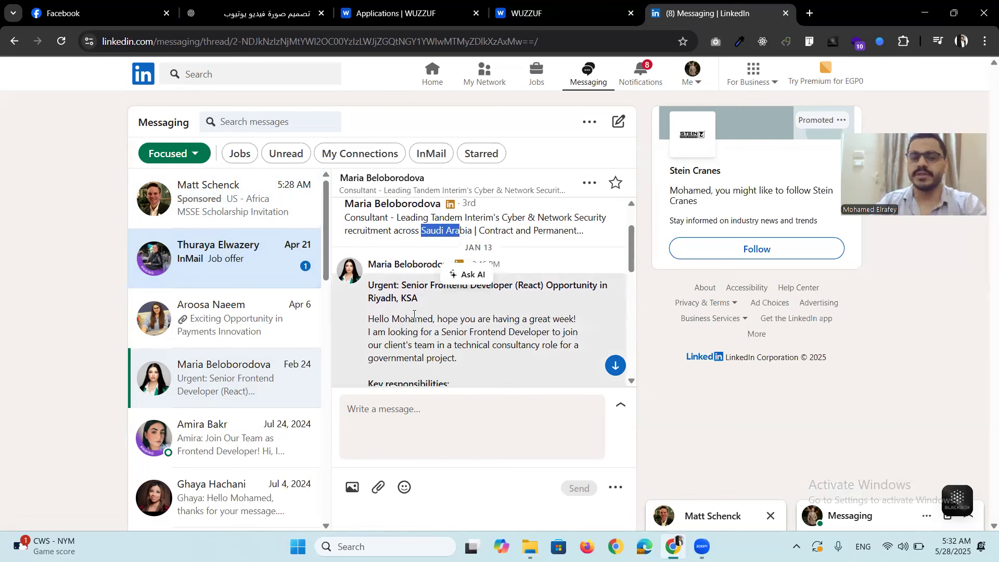
{"action": "scroll", "coordinate": [414, 315], "scroll_direction": "down", "scroll_amount": 1}
{"action": "triple_click", "coordinate": [474, 302]}
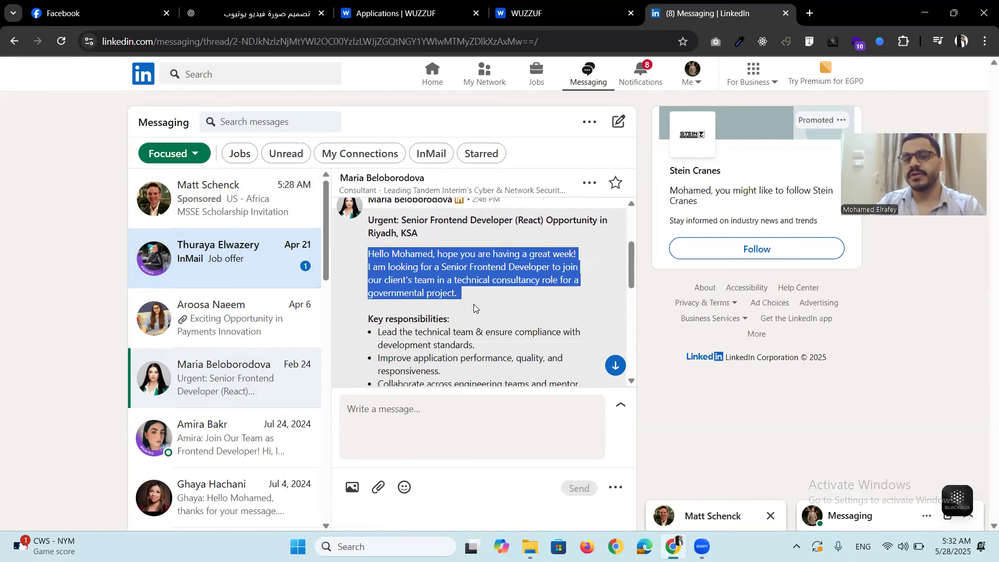
{"action": "scroll", "coordinate": [451, 312], "scroll_direction": "down", "scroll_amount": 1}
{"action": "triple_click", "coordinate": [463, 258]}
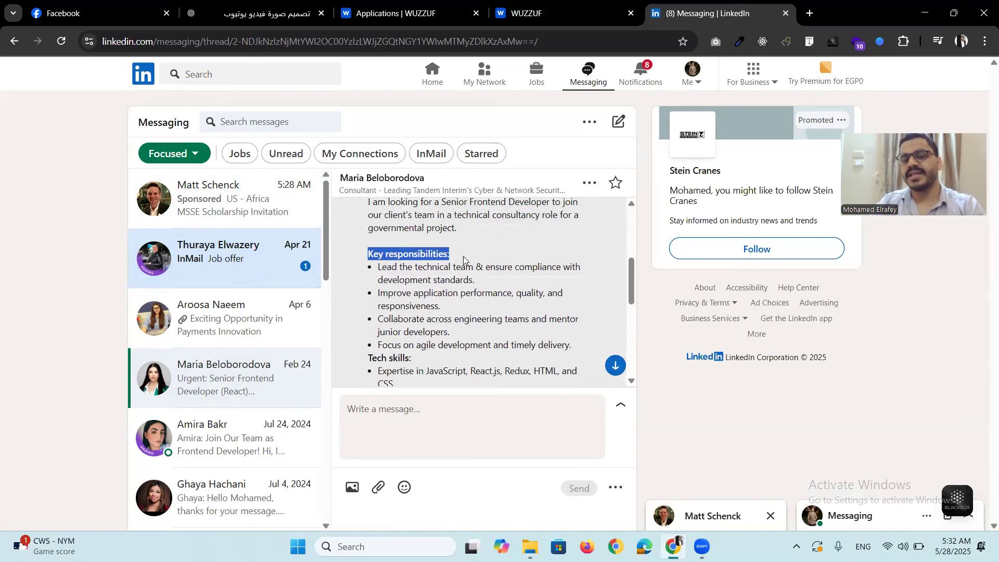
{"action": "scroll", "coordinate": [473, 259], "scroll_direction": "down", "scroll_amount": 2}
{"action": "triple_click", "coordinate": [439, 232]}
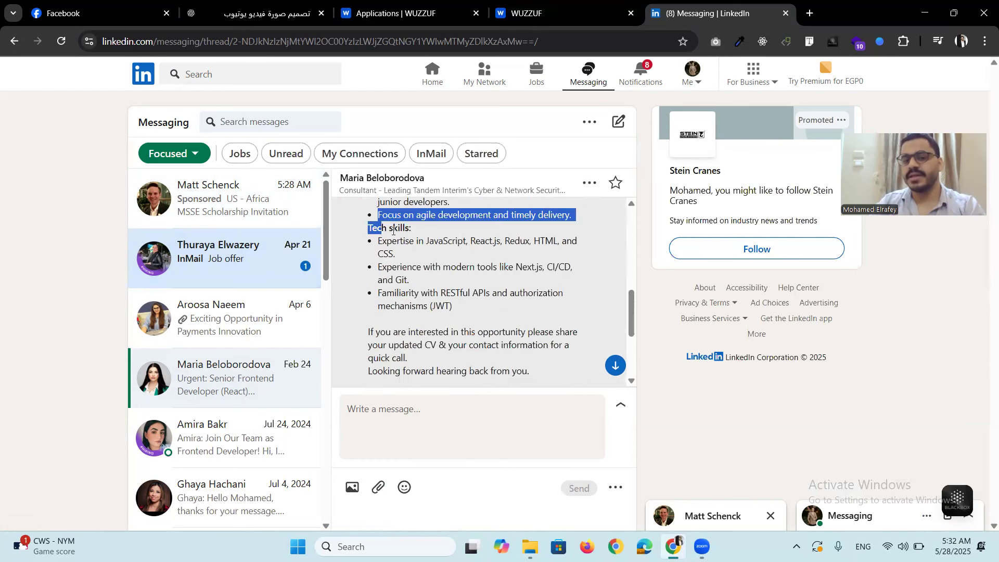
{"action": "left_click", "coordinate": [439, 233]}
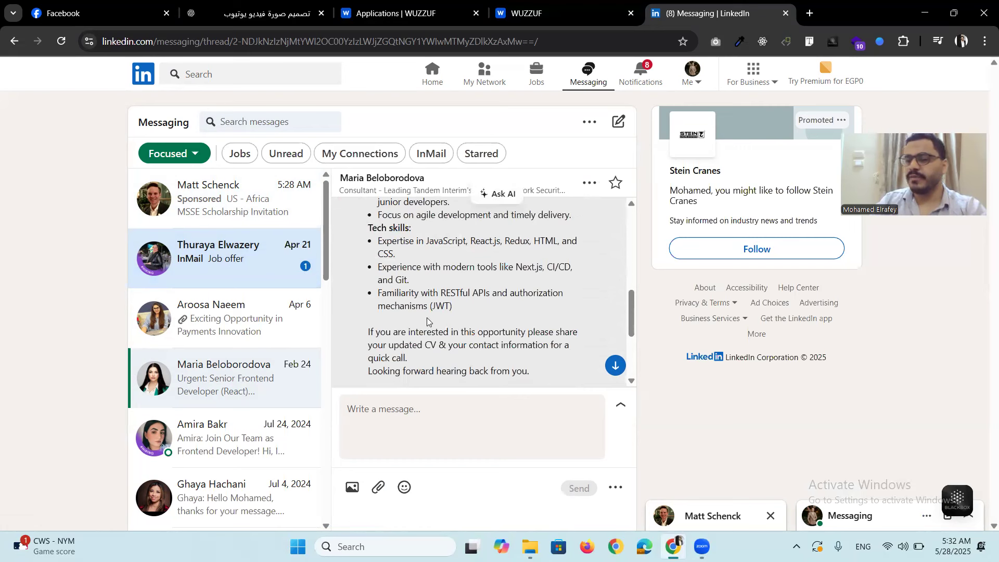
{"action": "scroll", "coordinate": [427, 321], "scroll_direction": "down", "scroll_amount": 1}
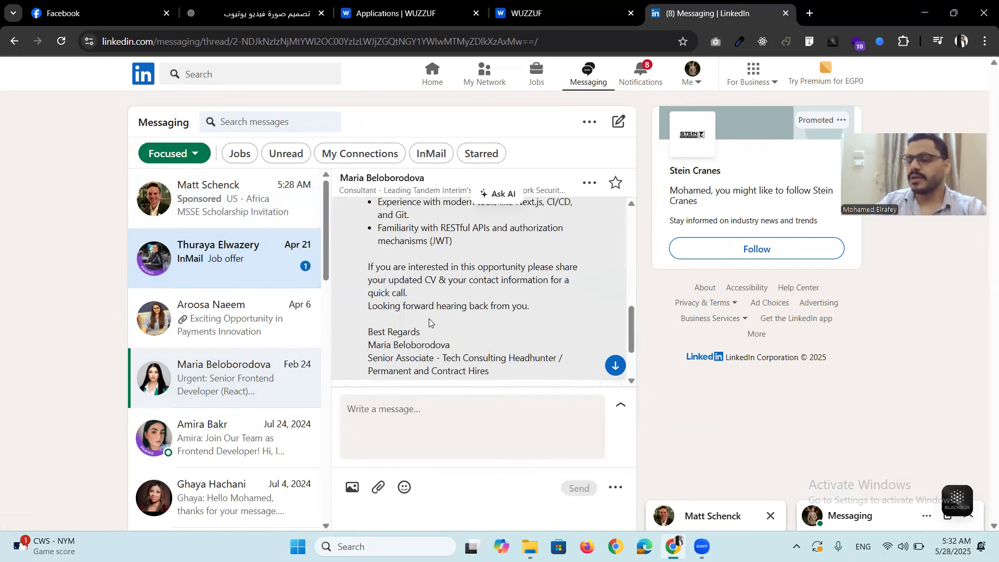
{"action": "scroll", "coordinate": [429, 321], "scroll_direction": "down", "scroll_amount": 2}
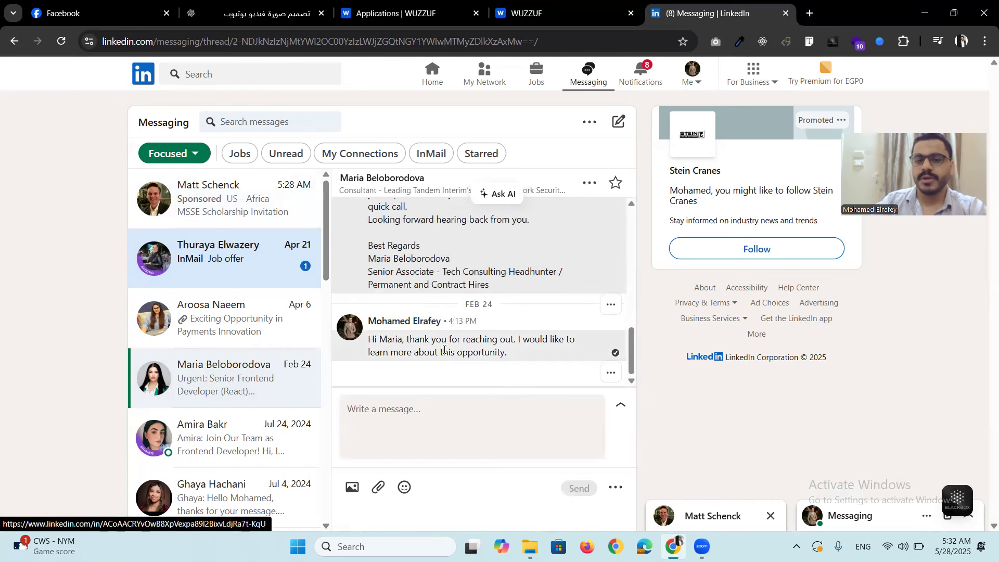
Return to the start of the Riyadh conversation and highlight the recruiter's connection degree and the month of the message date.
{"action": "scroll", "coordinate": [495, 347], "scroll_direction": "up", "scroll_amount": 1}
{"action": "scroll", "coordinate": [495, 348], "scroll_direction": "up", "scroll_amount": 10}
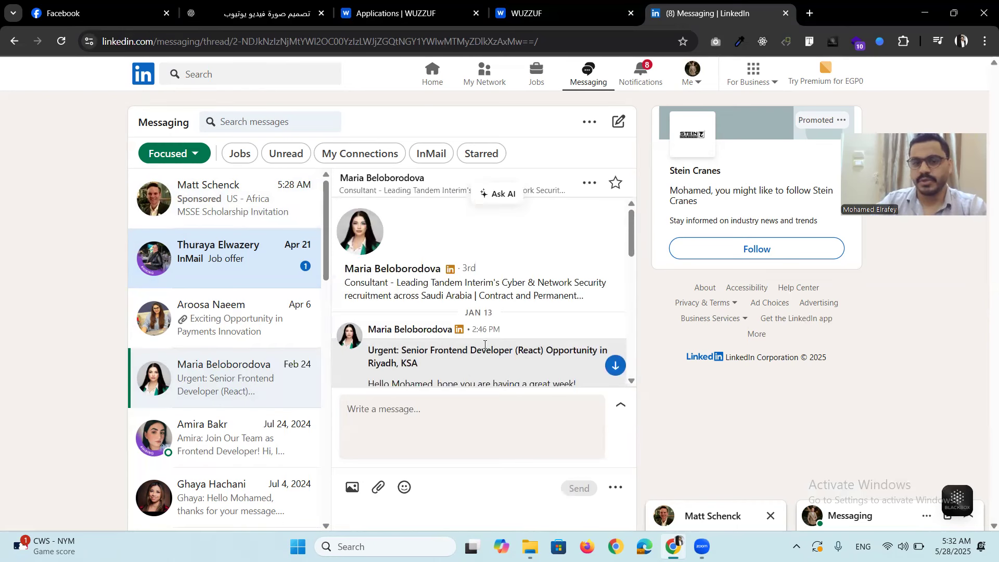
{"action": "double_click", "coordinate": [468, 269]}
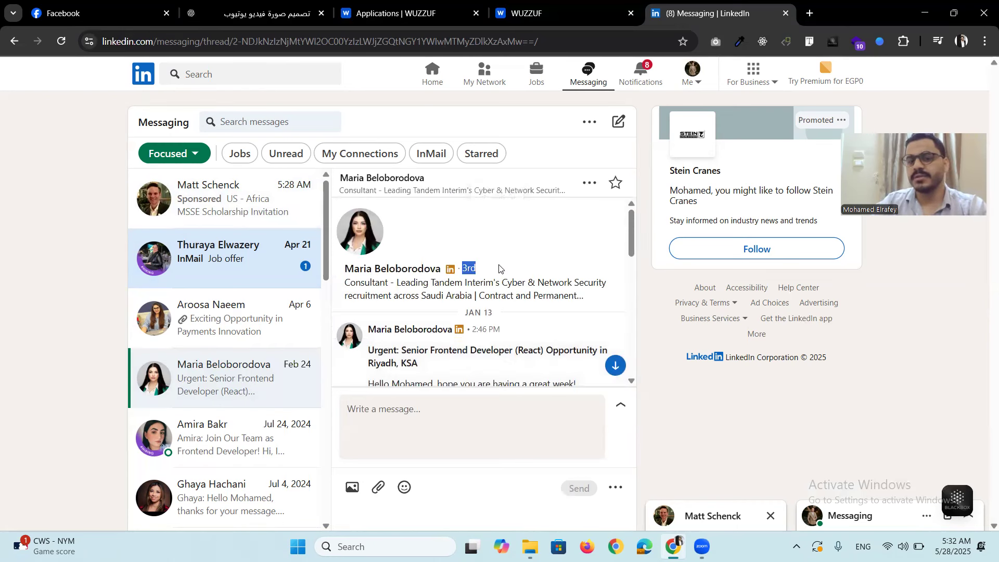
{"action": "left_click", "coordinate": [465, 317]}
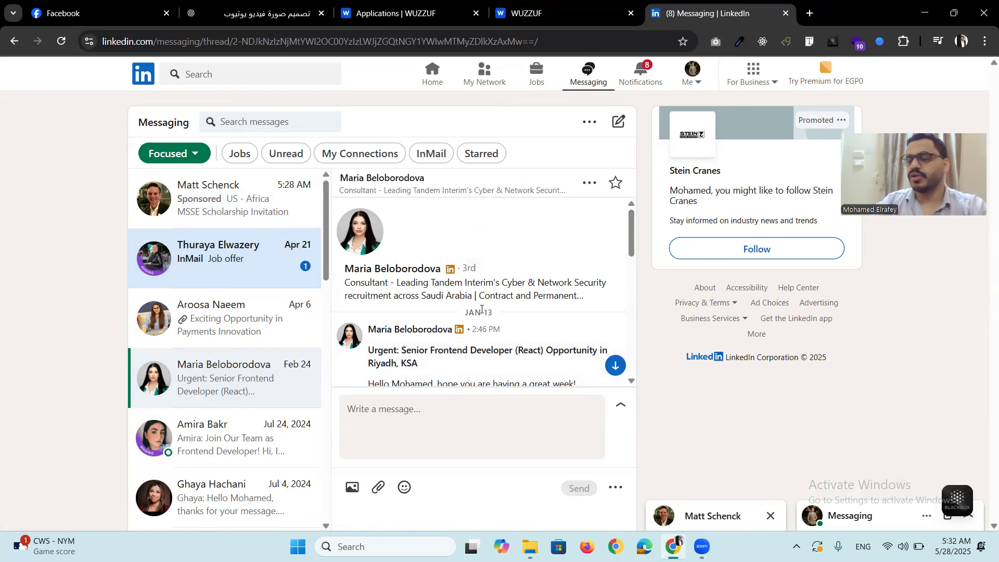
{"action": "double_click", "coordinate": [475, 313]}
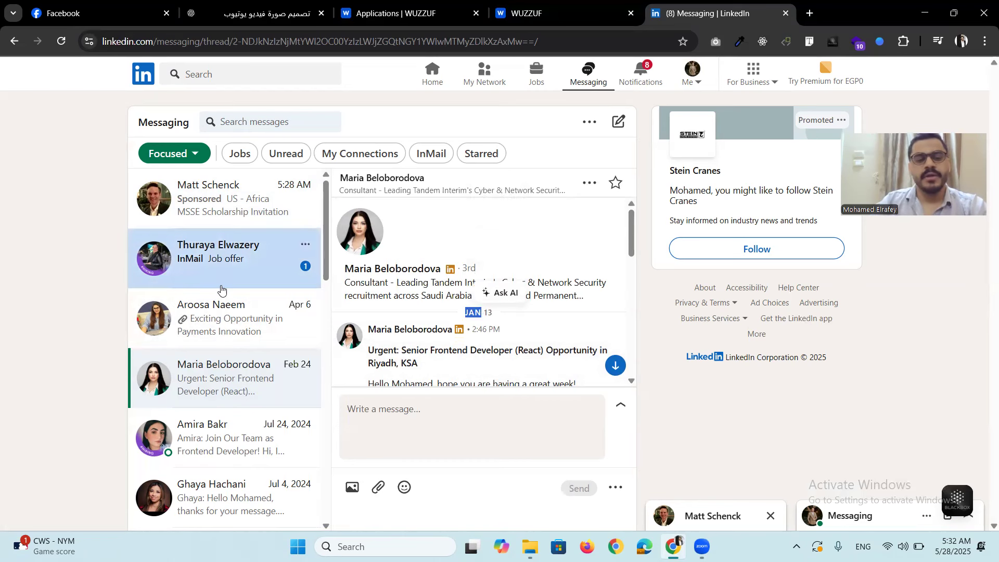
Open the July 24, 2024 recruiter conversation and highlight its opening line, "Join Our Team as Frontend Developer!".
{"action": "scroll", "coordinate": [222, 291], "scroll_direction": "down", "scroll_amount": 3}
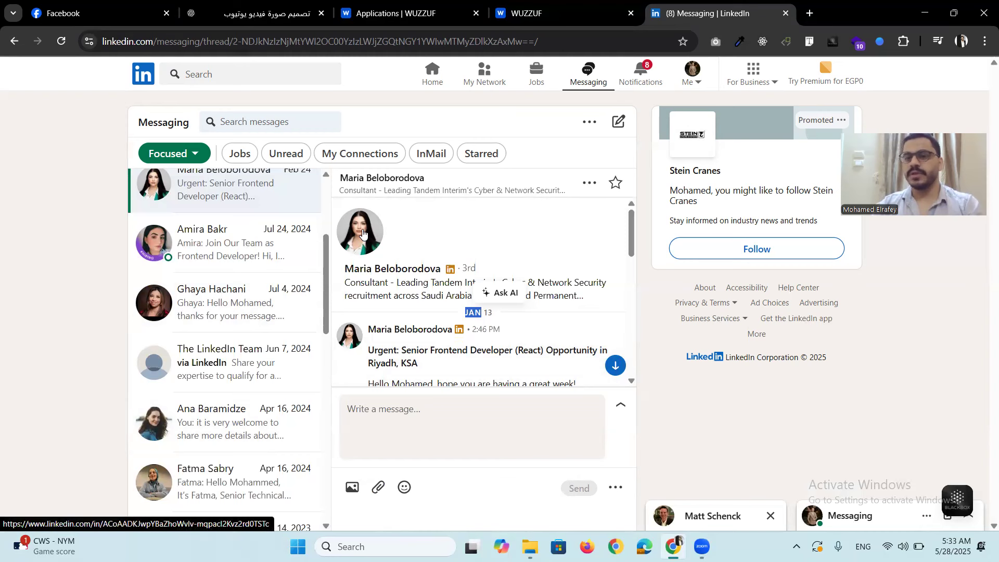
{"action": "left_click", "coordinate": [199, 232]}
{"action": "scroll", "coordinate": [422, 320], "scroll_direction": "up", "scroll_amount": 5}
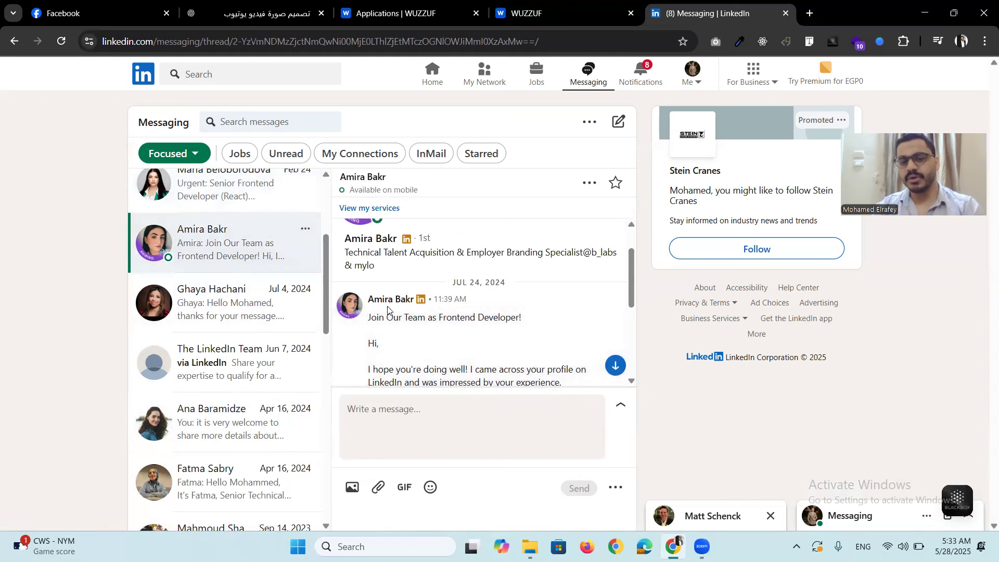
{"action": "left_click_drag", "start_coordinate": [367, 318], "coordinate": [514, 322]}
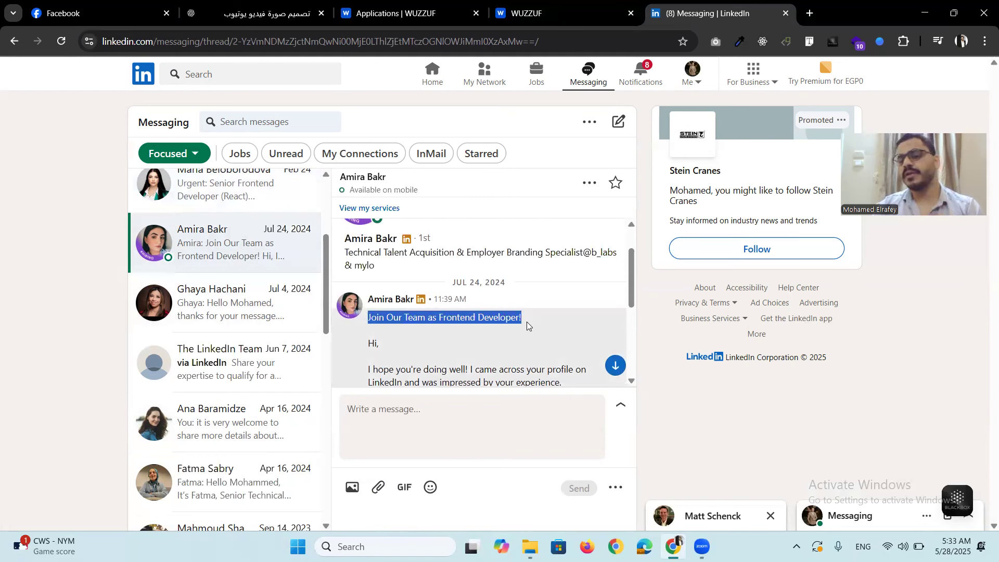
{"action": "scroll", "coordinate": [384, 317], "scroll_direction": "up", "scroll_amount": 1}
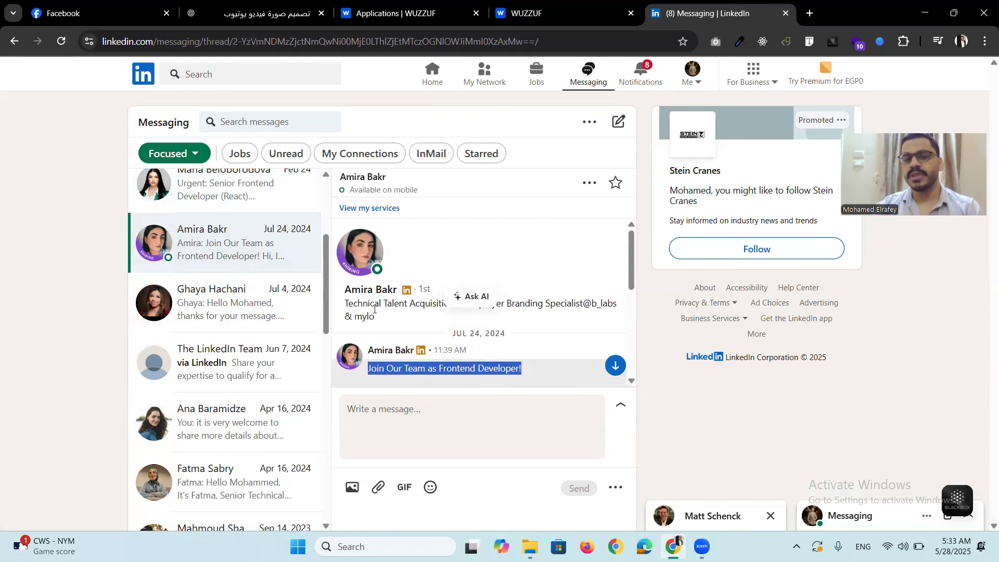
View the profile of the recruiter in this conversation, and return through the messages to the home feed.
{"action": "left_click", "coordinate": [534, 268]}
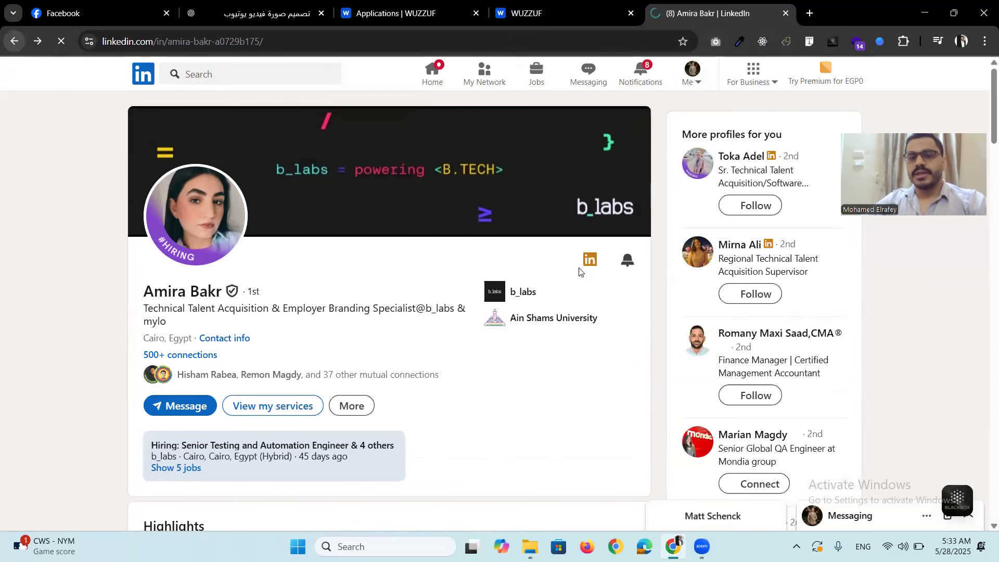
{"action": "key", "text": "alt+Left"}
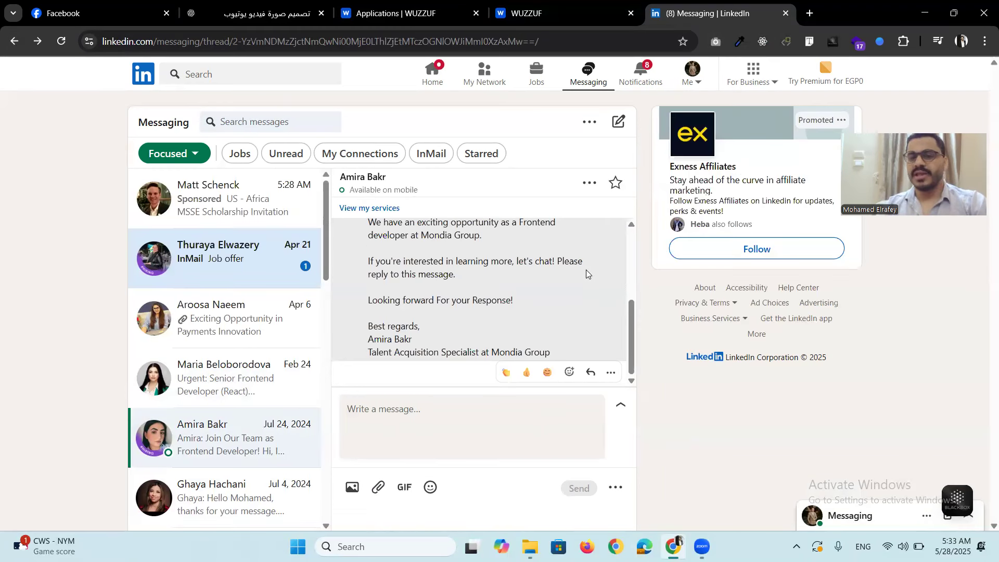
{"action": "left_click", "coordinate": [433, 73]}
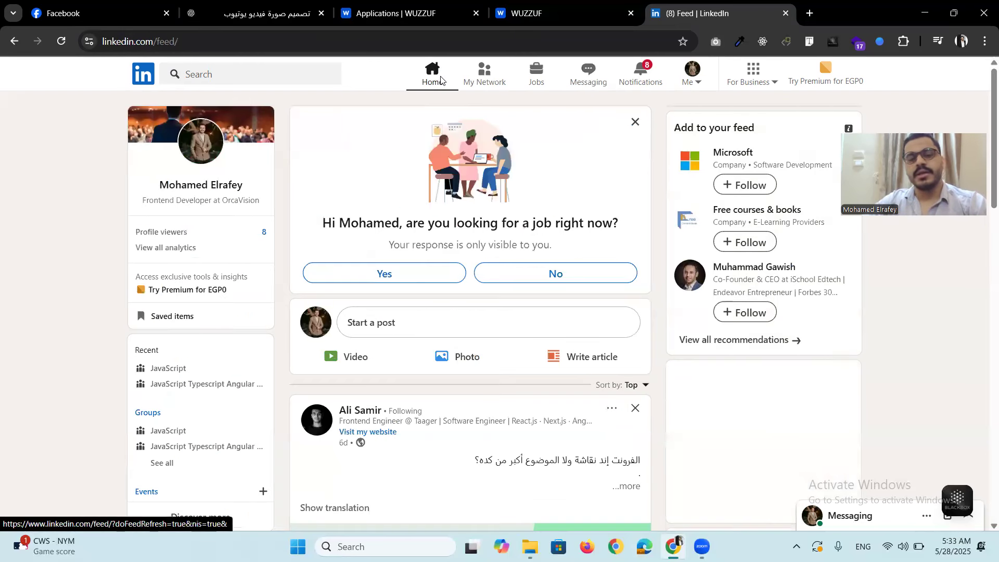